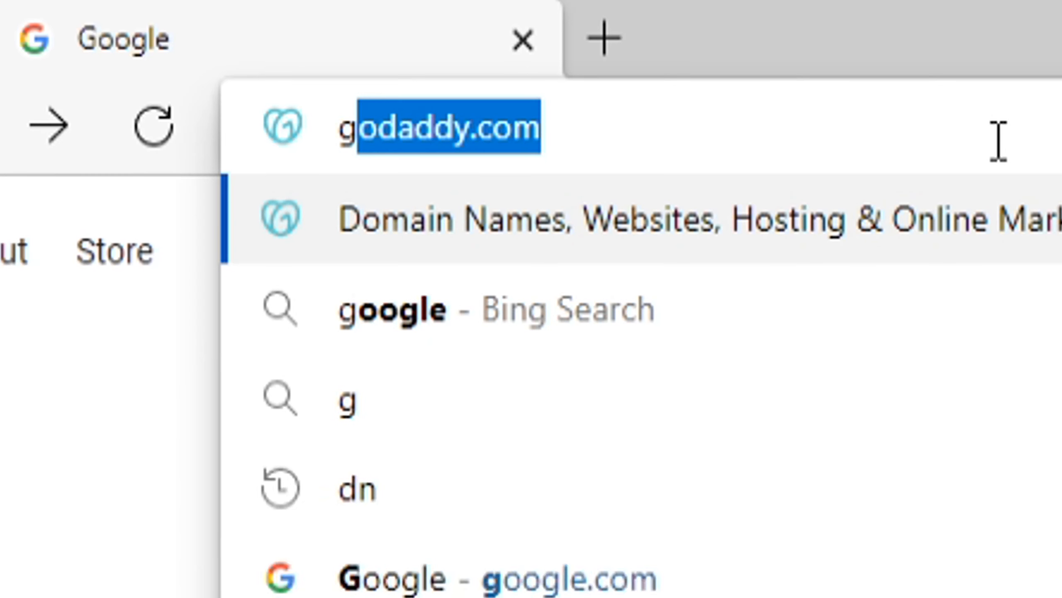
# Load godaddy.com in Chrome's address bar
pyautogui.write('odaddy.com')
pyautogui.press('Return')
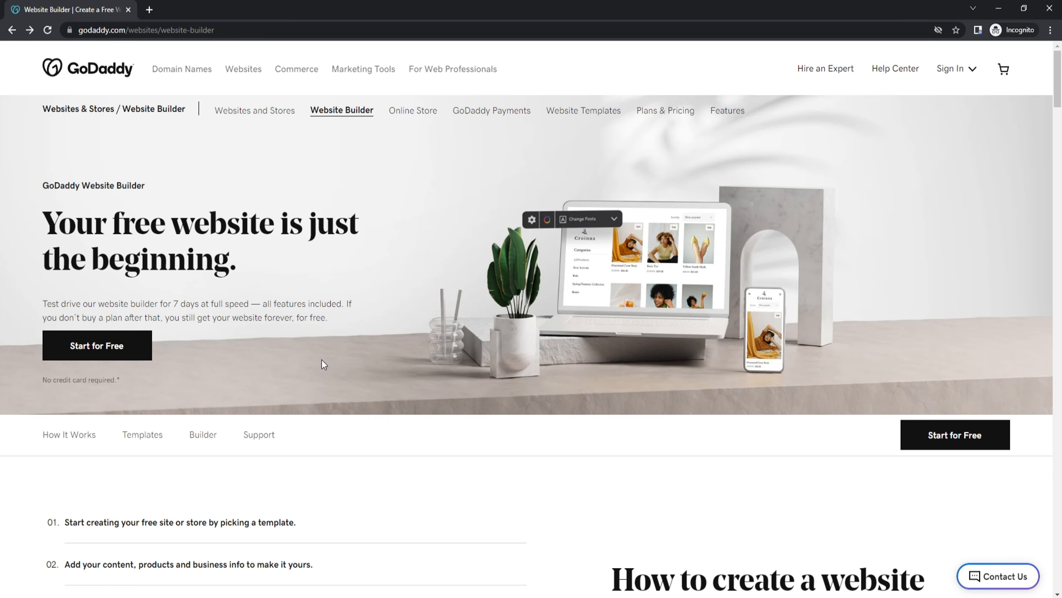
# Browse all templates and start a new site from the Barret's cleaning template
pyautogui.click(159, 436)
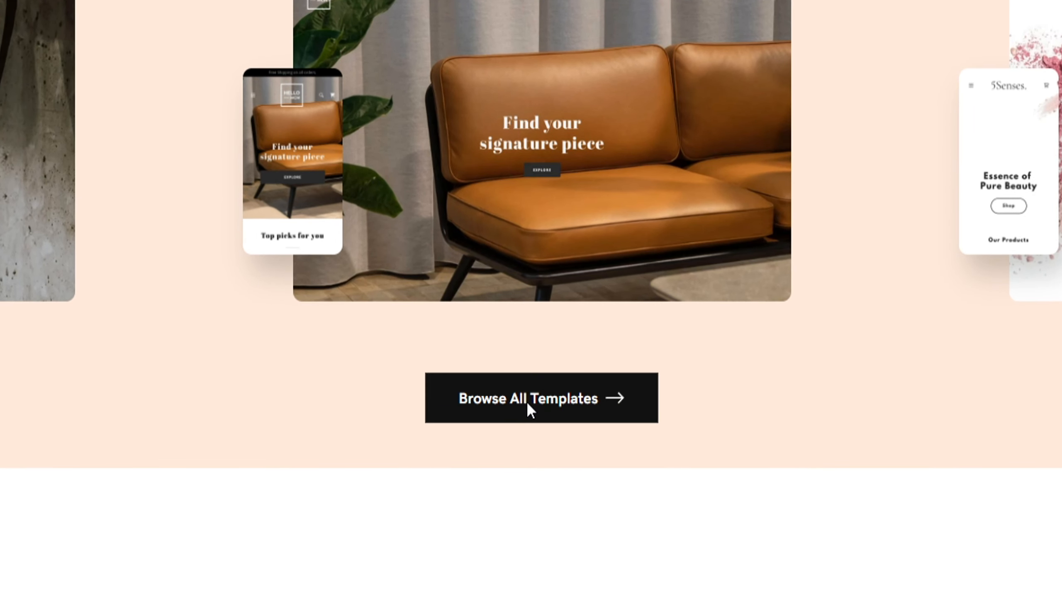
pyautogui.click(526, 400)
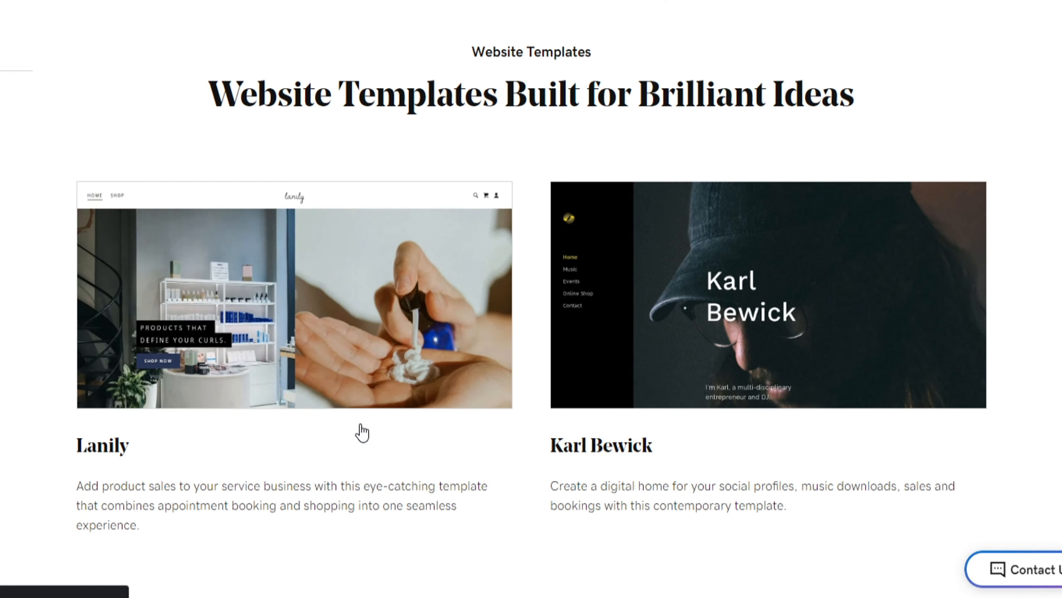
pyautogui.scroll(-3, 518, 478)
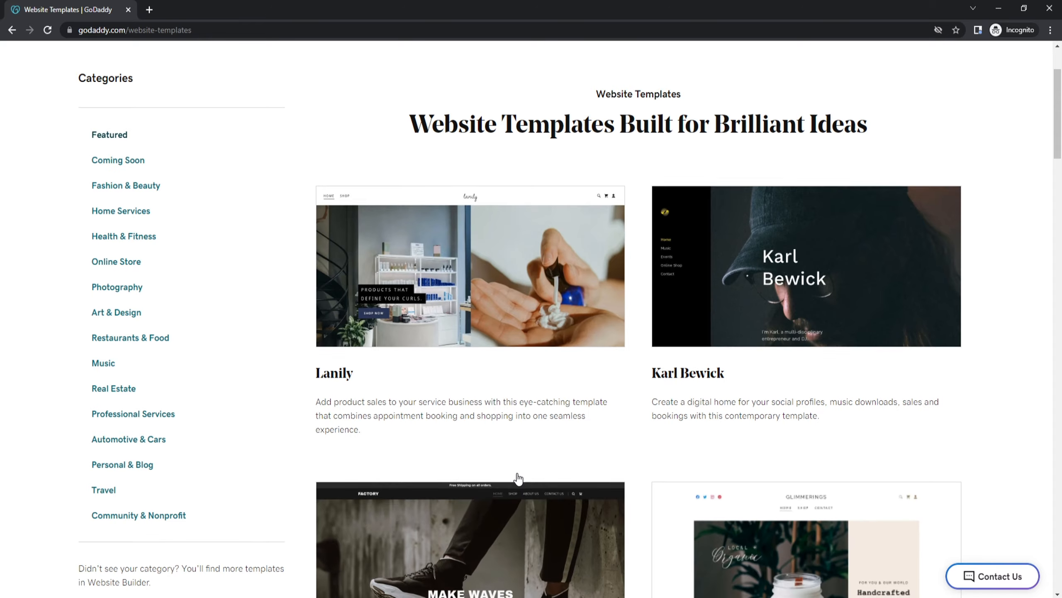
pyautogui.scroll(-5, 517, 478)
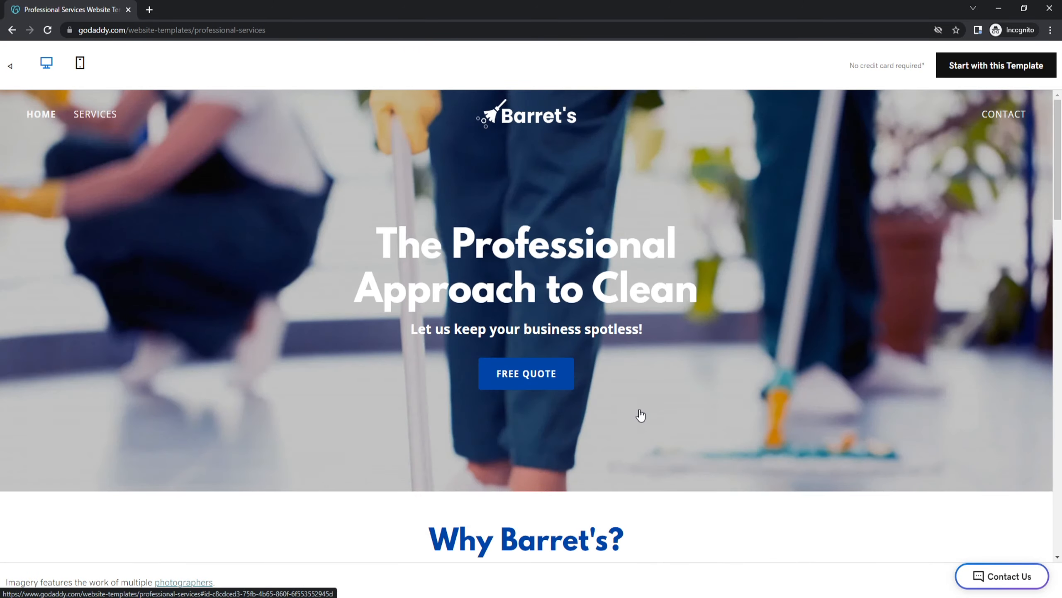
pyautogui.scroll(-6, 638, 415)
pyautogui.scroll(-4, 640, 415)
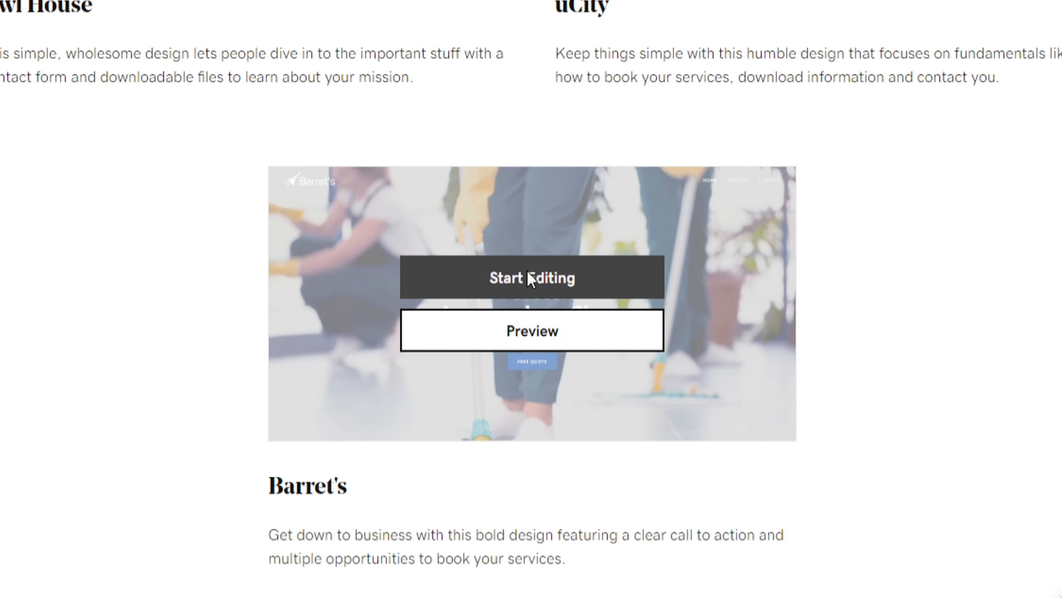
pyautogui.click(528, 277)
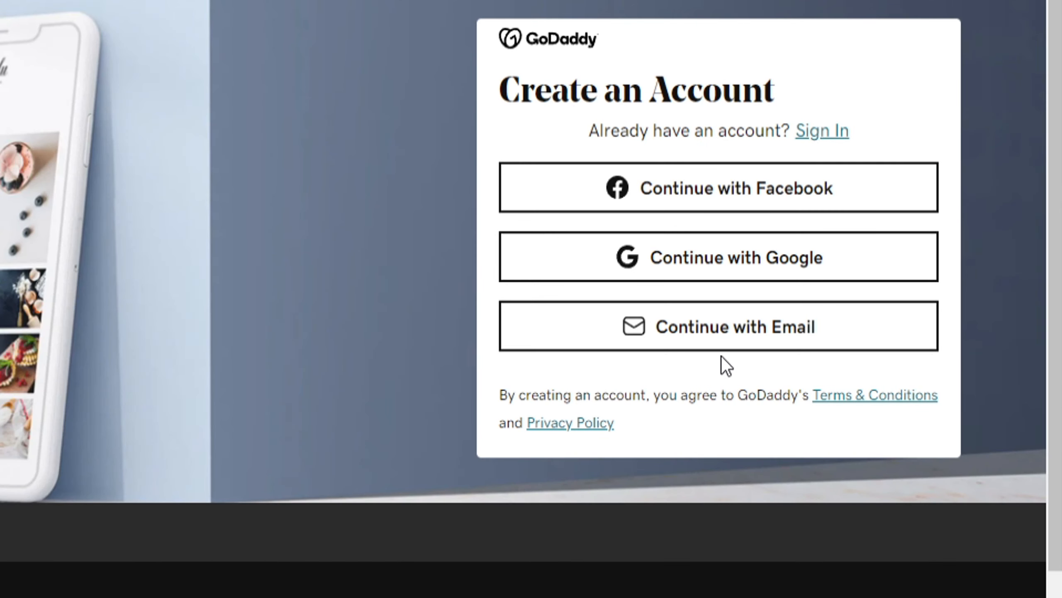
# Create a GoDaddy account with an email address, username and password
pyautogui.click(904, 283)
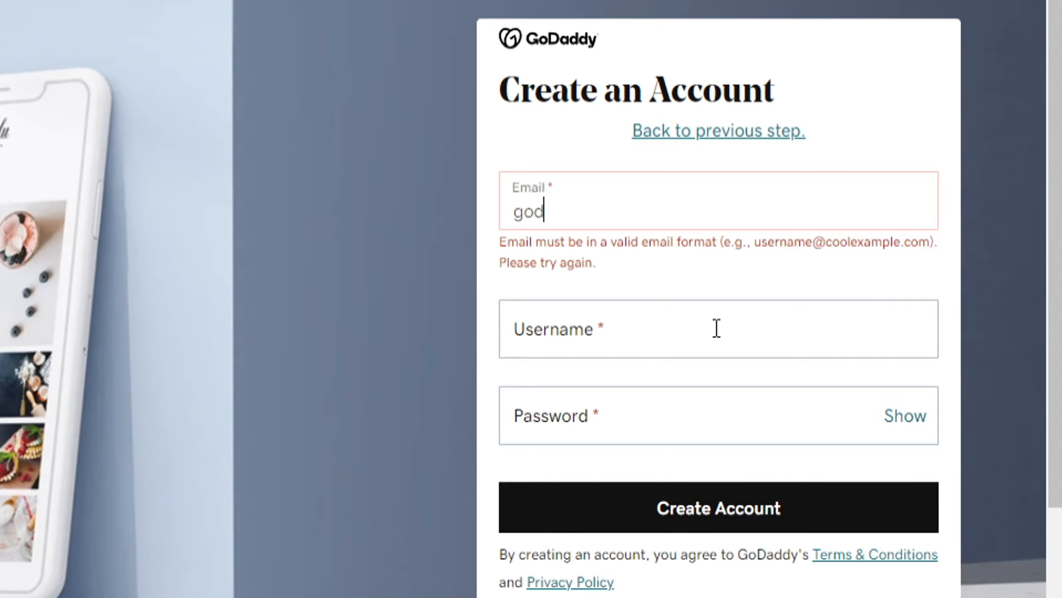
pyautogui.press('Tab')
pyautogui.press('Tab')
pyautogui.write('••••••••••')
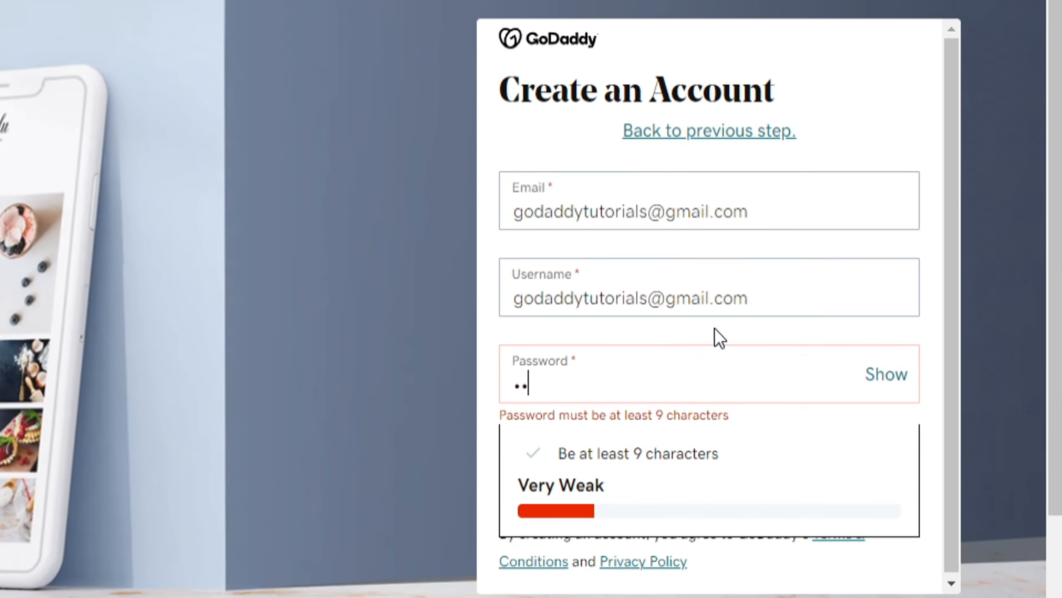
pyautogui.click(713, 470)
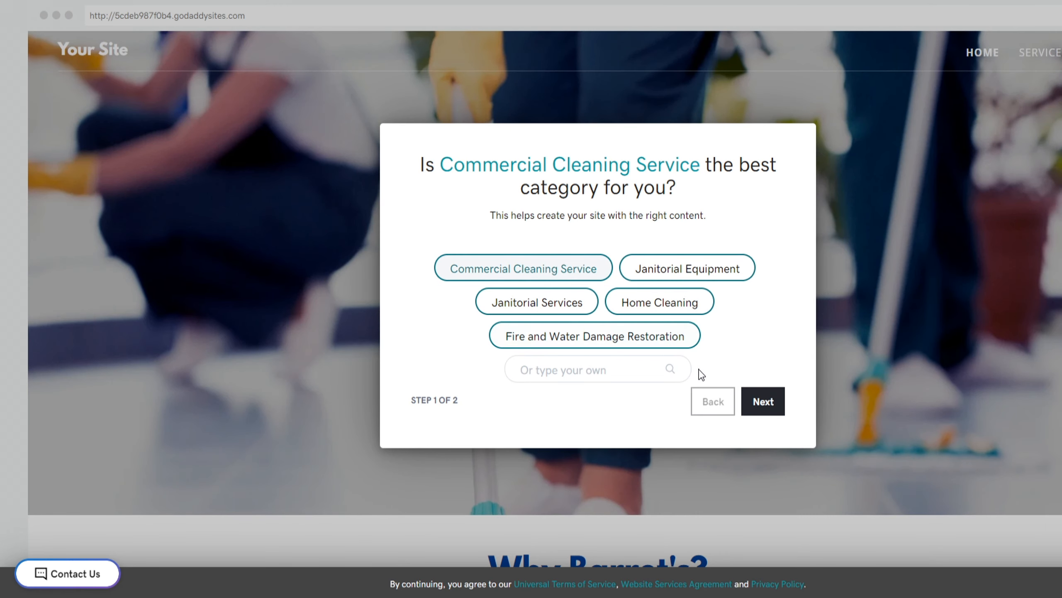
# Keep Commercial Cleaning Service as the category, name the site 'Prestige Cleaning', and continue free
pyautogui.click(761, 403)
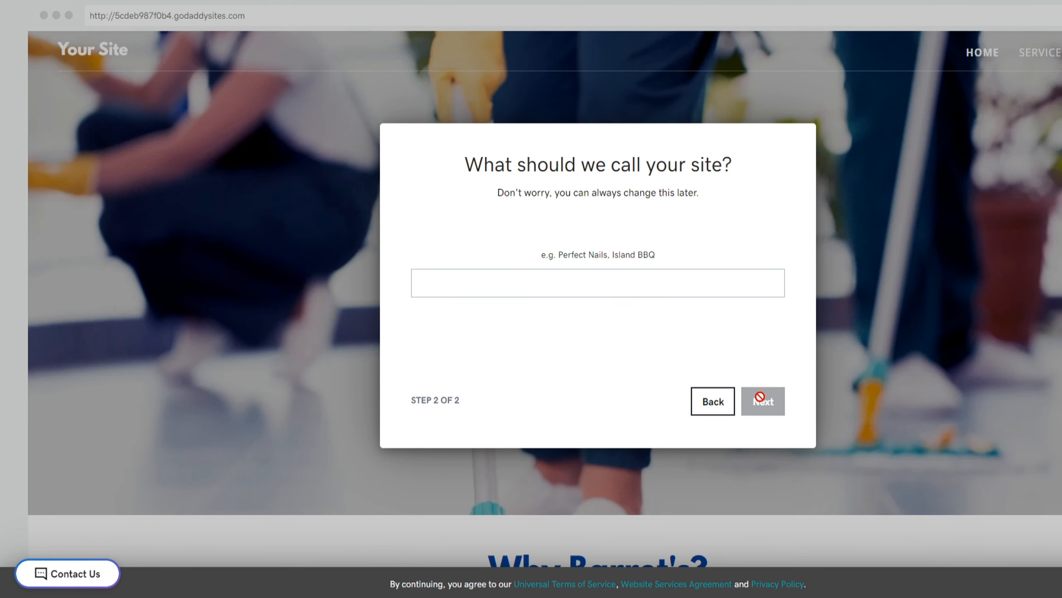
pyautogui.click(632, 287)
pyautogui.write('Prestige Cleaning')
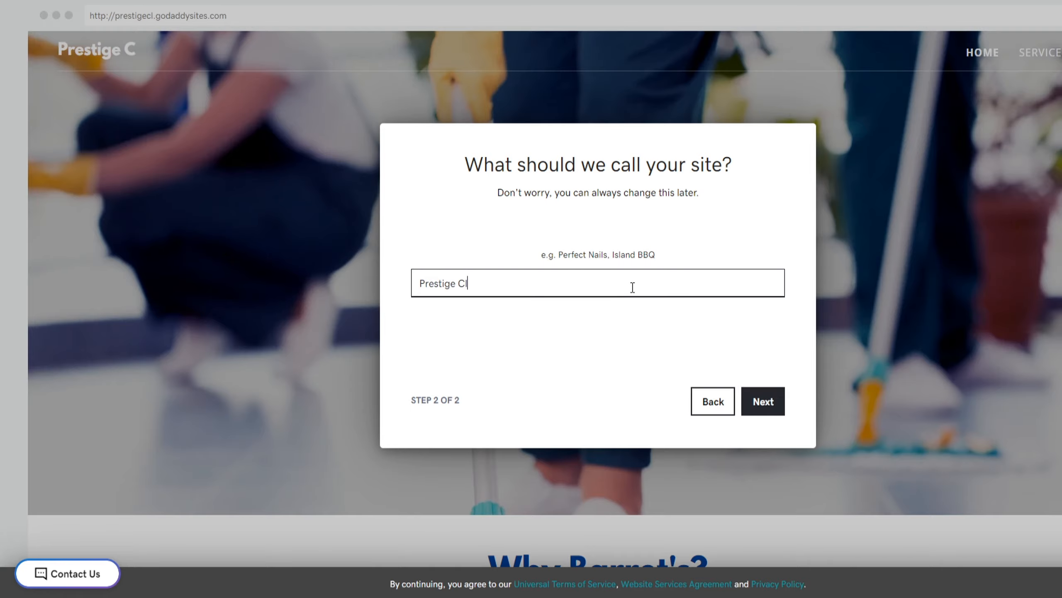
pyautogui.click(774, 402)
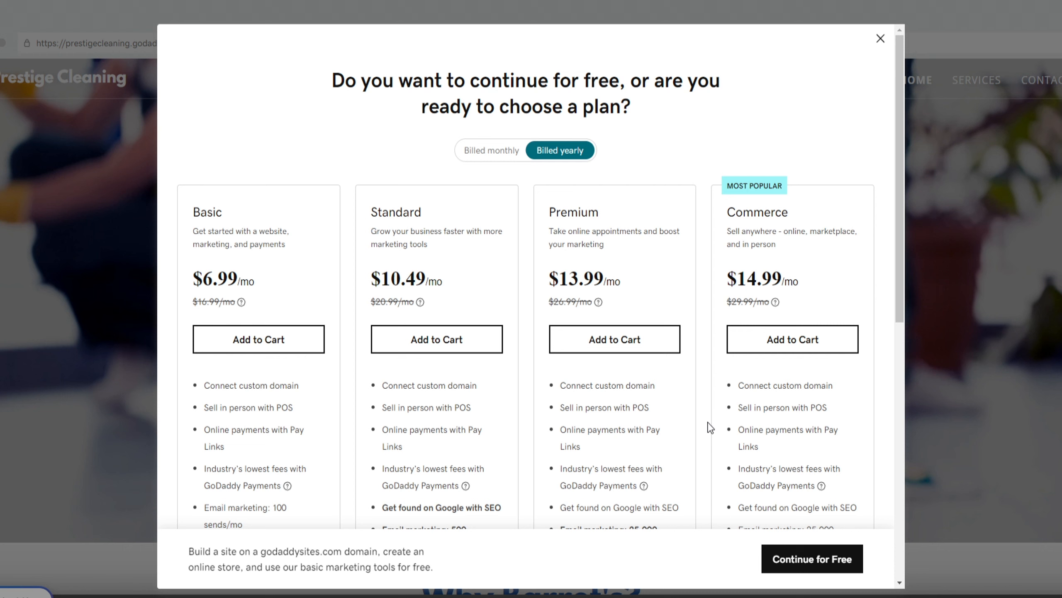
pyautogui.click(807, 560)
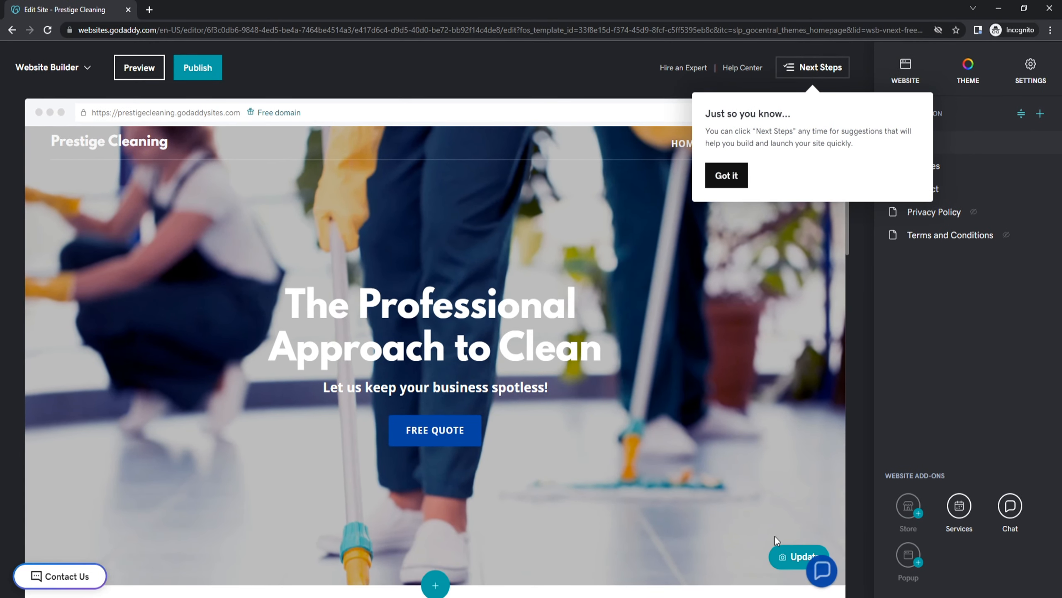
# Replace the headline 'The Professional Approach to Clean' with 'Professional Cleaners' at size L
pyautogui.click(726, 180)
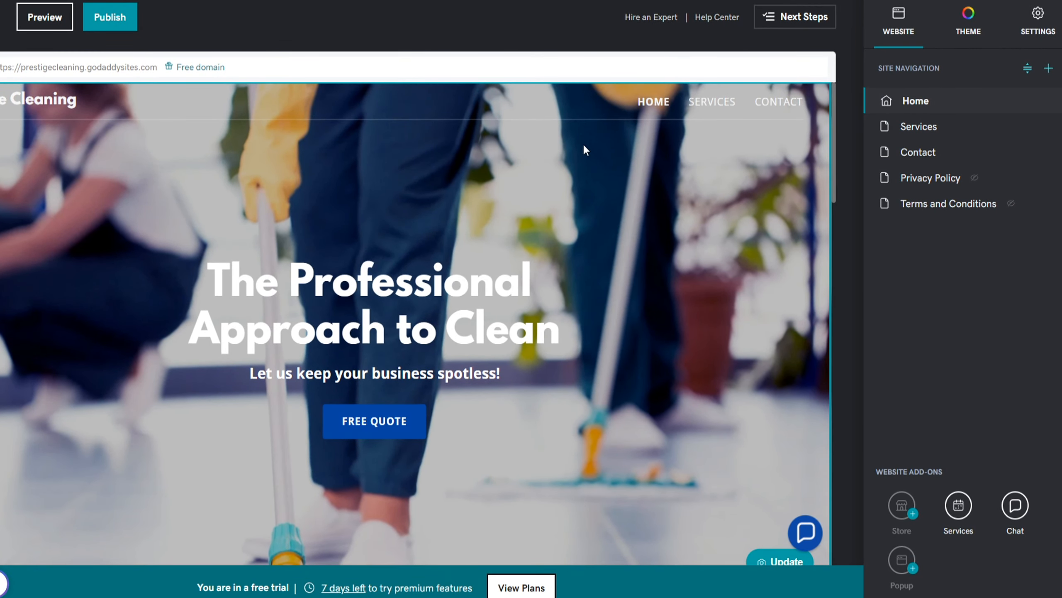
pyautogui.click(521, 161)
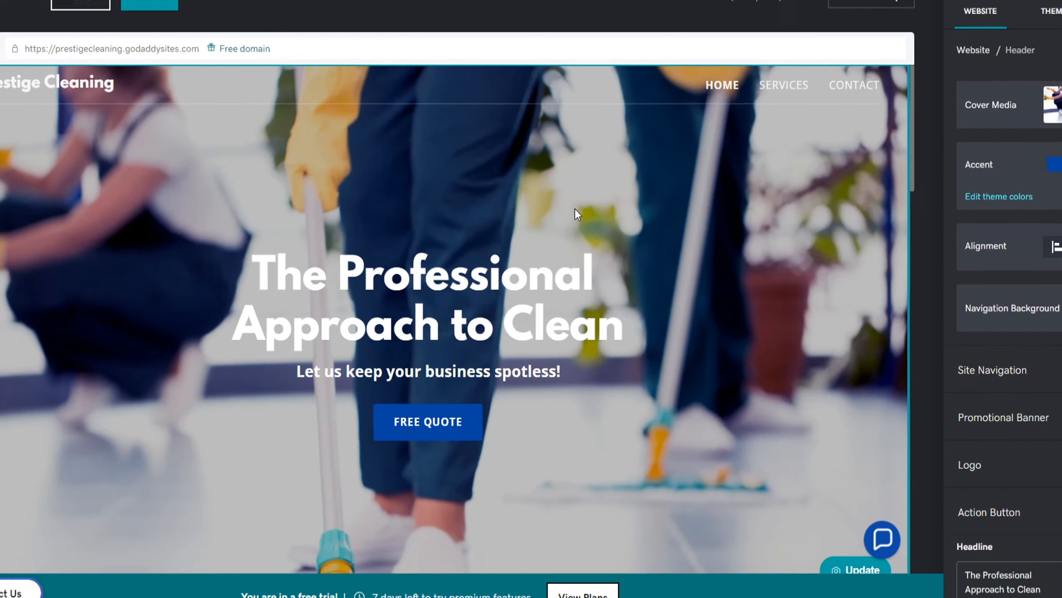
pyautogui.click(619, 333)
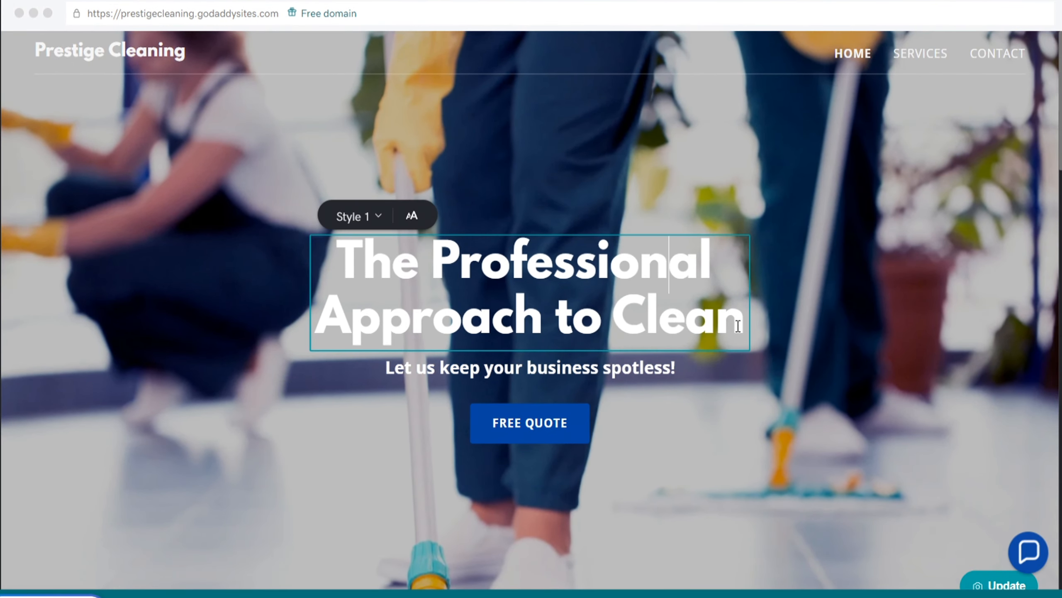
pyautogui.moveTo(739, 326); pyautogui.dragTo(350, 255)
pyautogui.write('P')
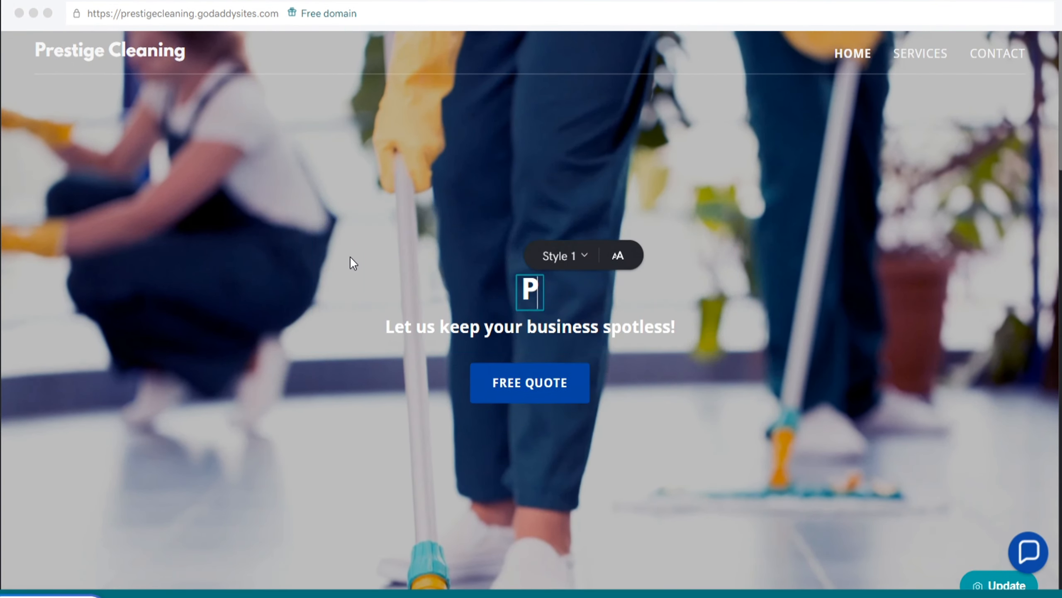
pyautogui.write('rofessional Cleaners')
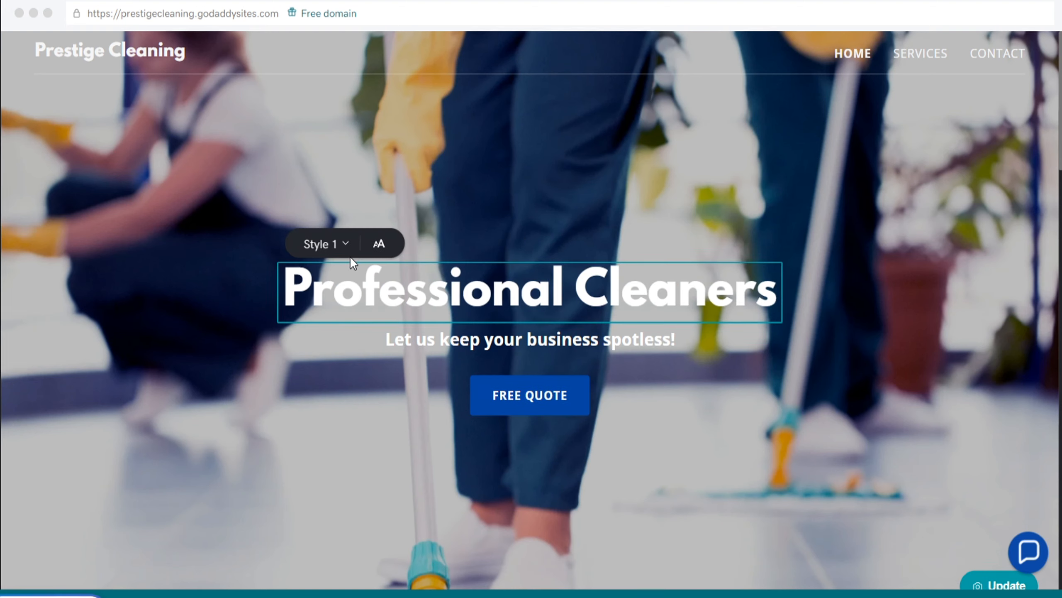
pyautogui.click(379, 246)
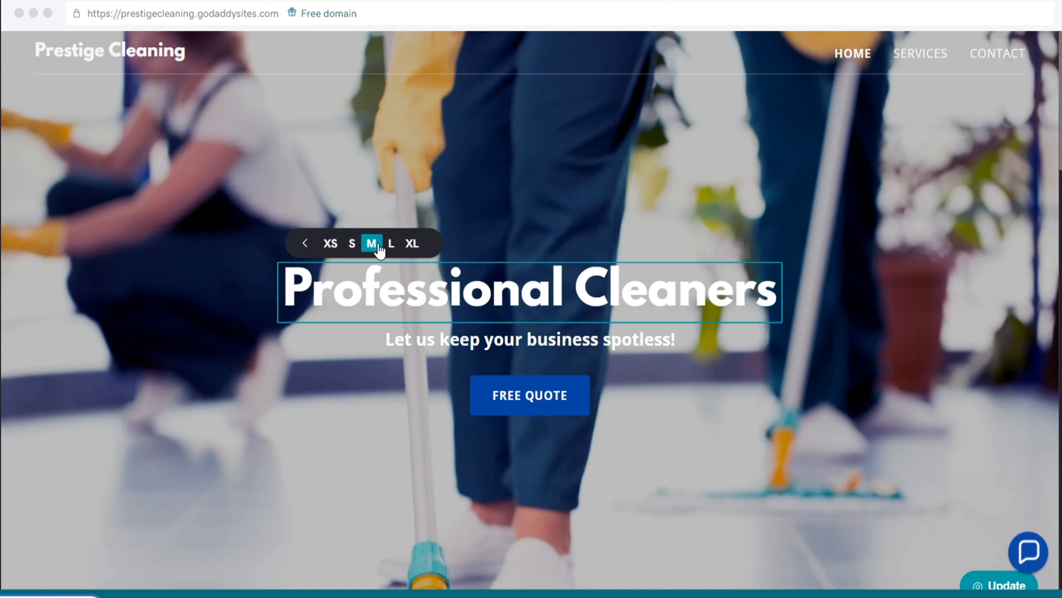
pyautogui.click(390, 243)
# Change the hero subtitle to 'Commercial cleaning services in Miami, FL'
pyautogui.tripleClick(518, 344)
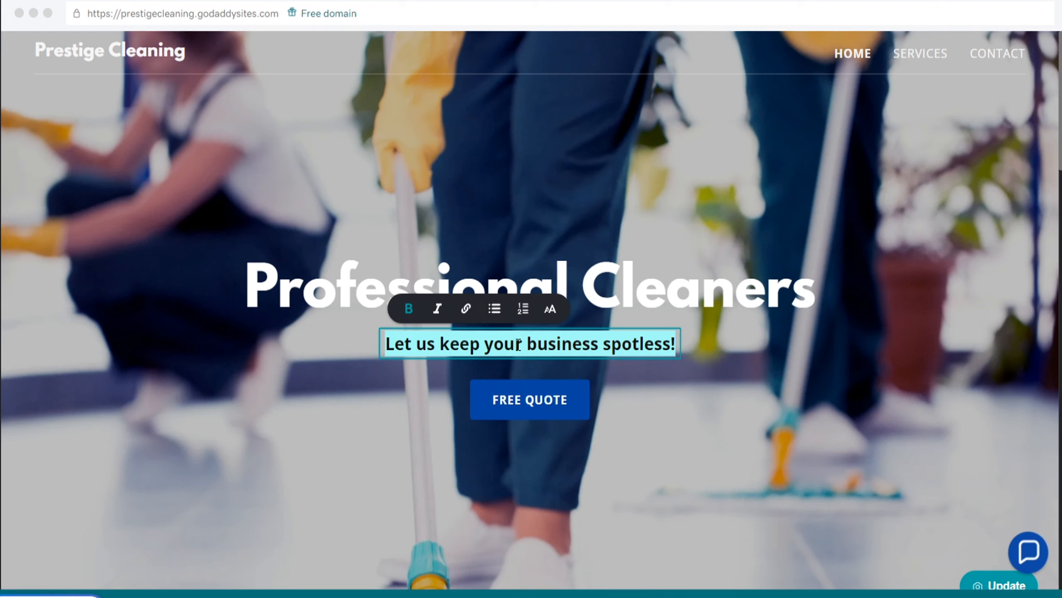
pyautogui.write('Commercial cleanin')
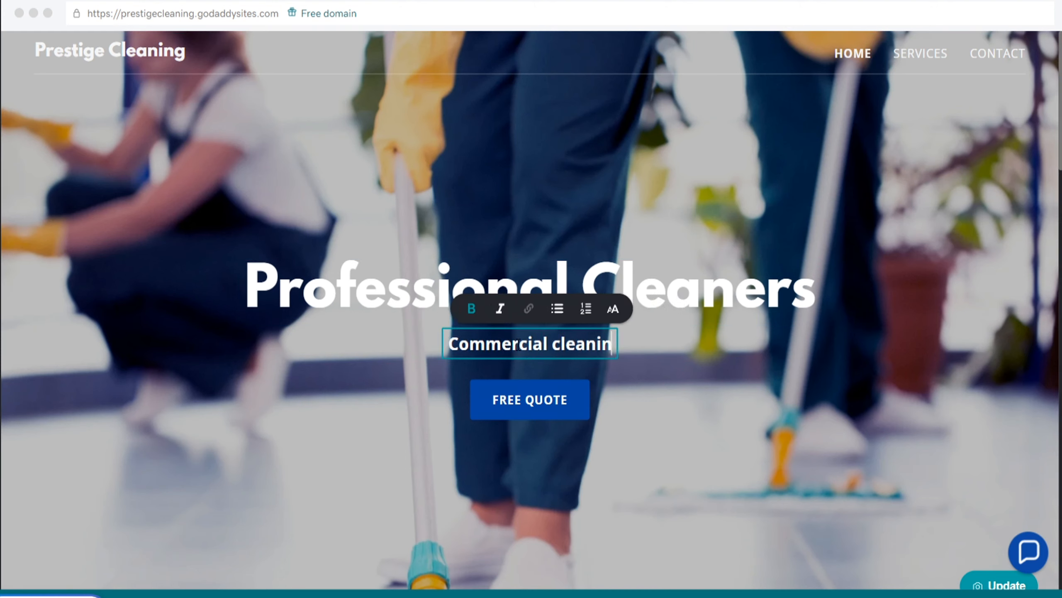
pyautogui.write('g services in Miami, FL')
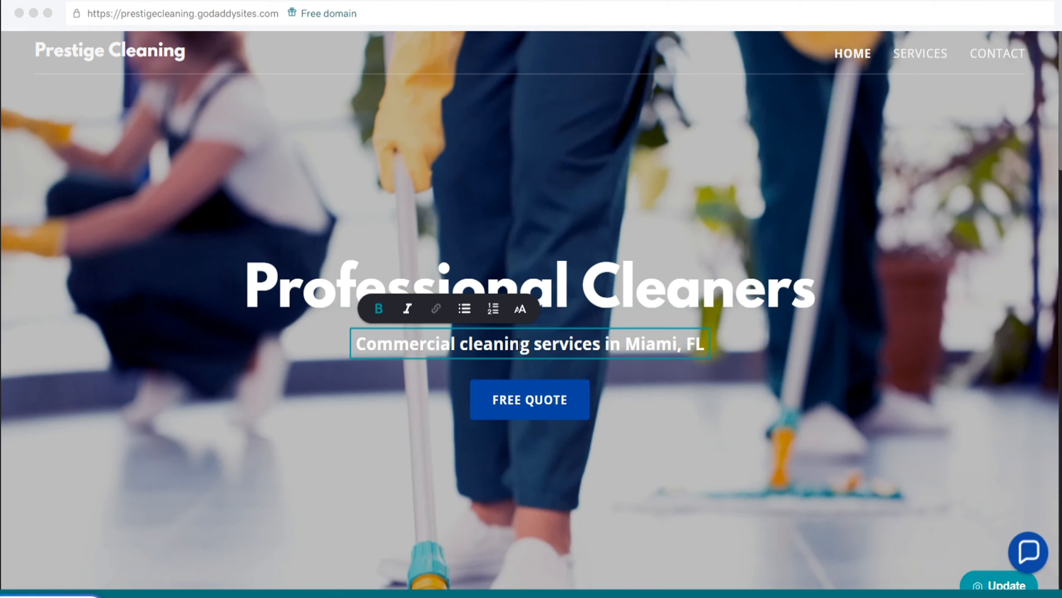
pyautogui.tripleClick(518, 344)
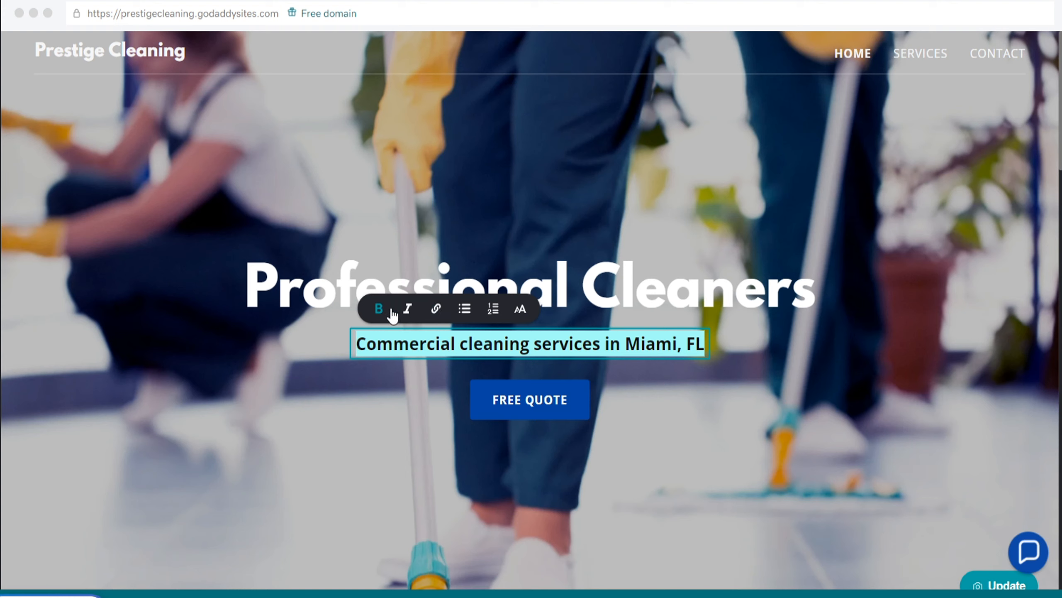
# Try bold, italic and bullet formatting on the subtitle, leave it size L, then select the hero button
pyautogui.click(379, 309)
pyautogui.click(389, 310)
pyautogui.click(410, 310)
pyautogui.click(410, 311)
pyautogui.click(465, 310)
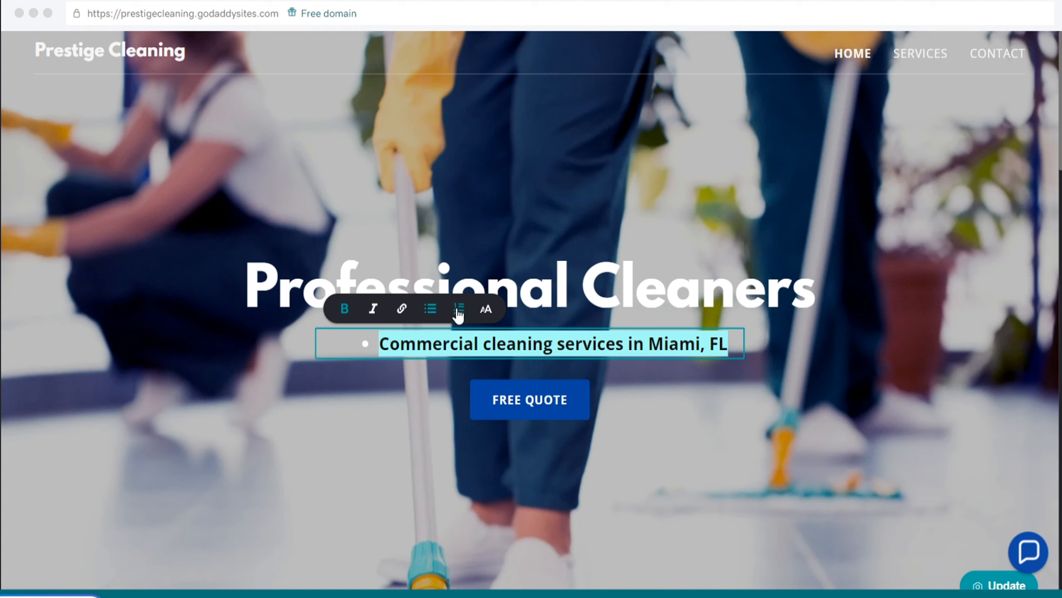
pyautogui.click(459, 311)
pyautogui.click(519, 309)
pyautogui.click(459, 310)
pyautogui.click(493, 210)
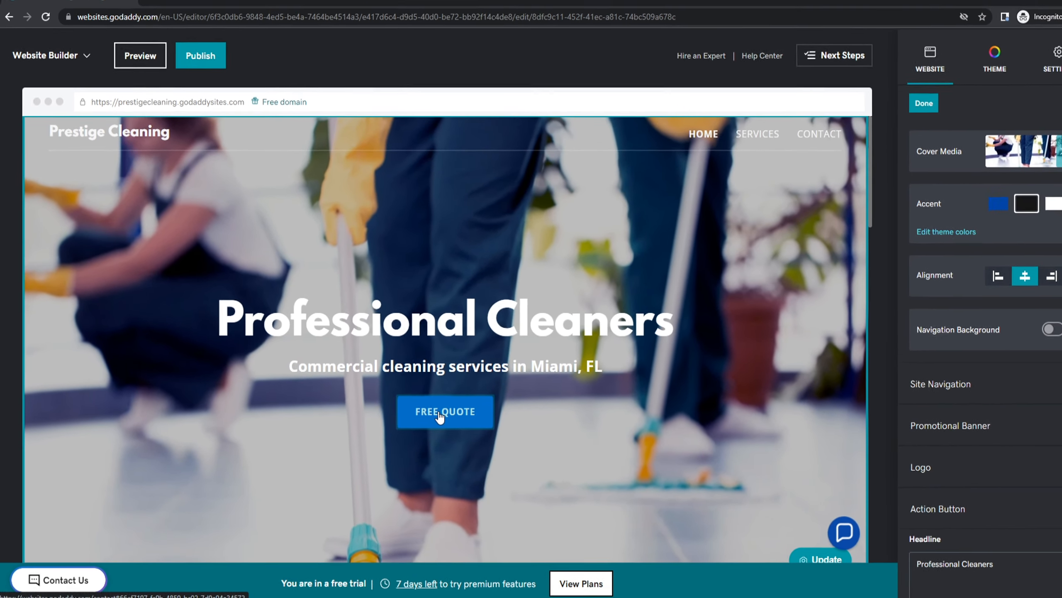
pyautogui.click(519, 401)
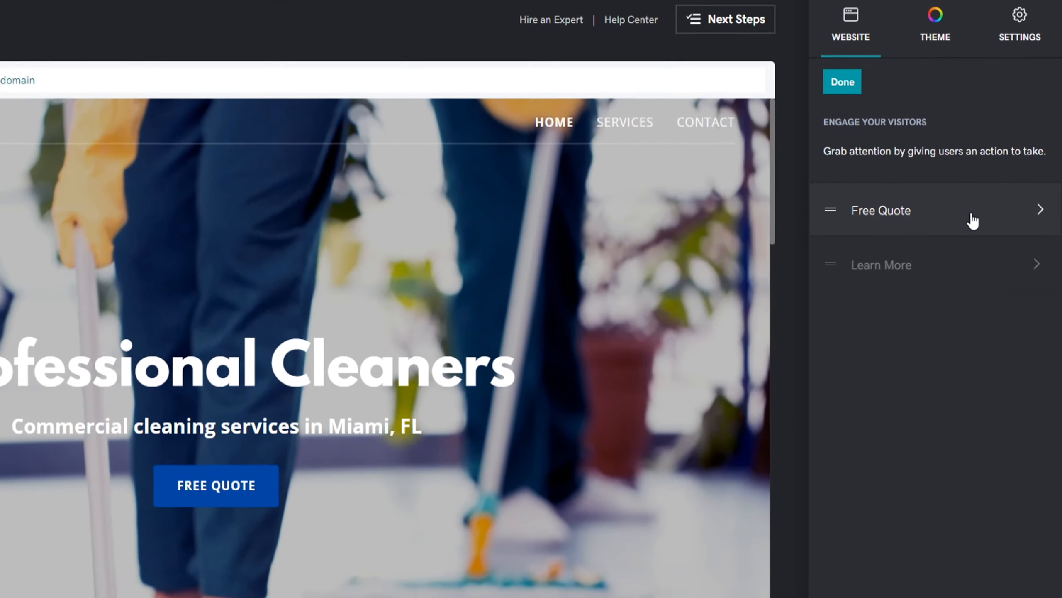
# Relabel the hero button 'Get a Free Quote', keeping its link to the Contact page
pyautogui.click(1001, 214)
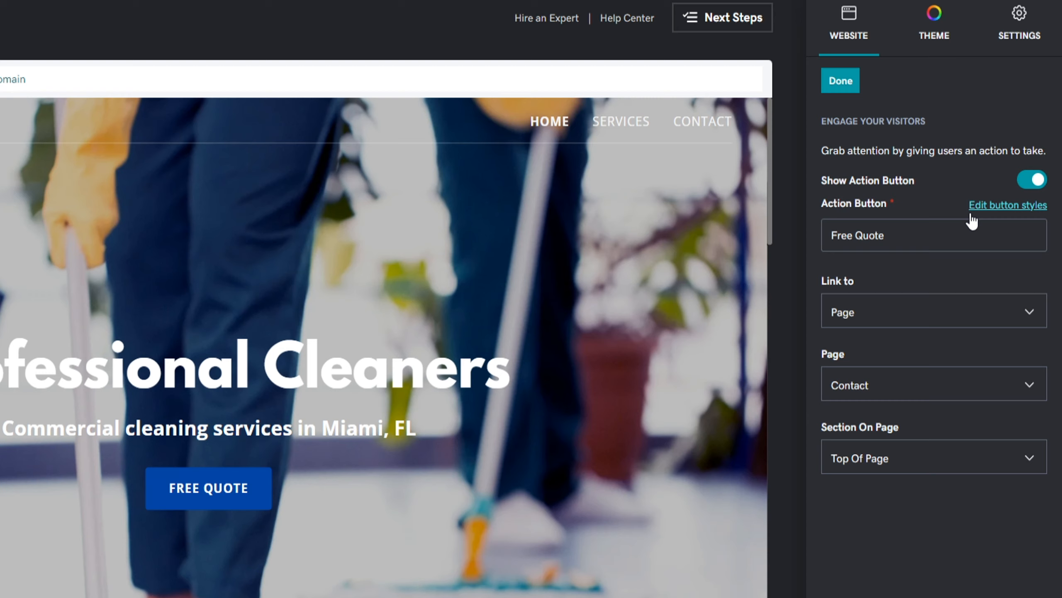
pyautogui.moveTo(922, 238); pyautogui.dragTo(832, 232)
pyautogui.write('G')
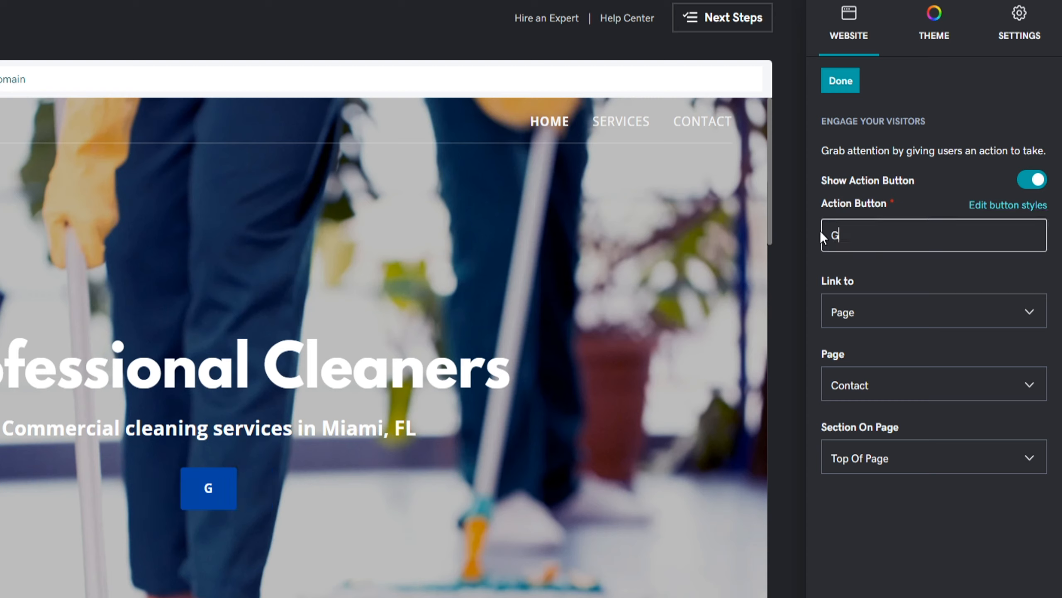
pyautogui.write('et a Free Quote')
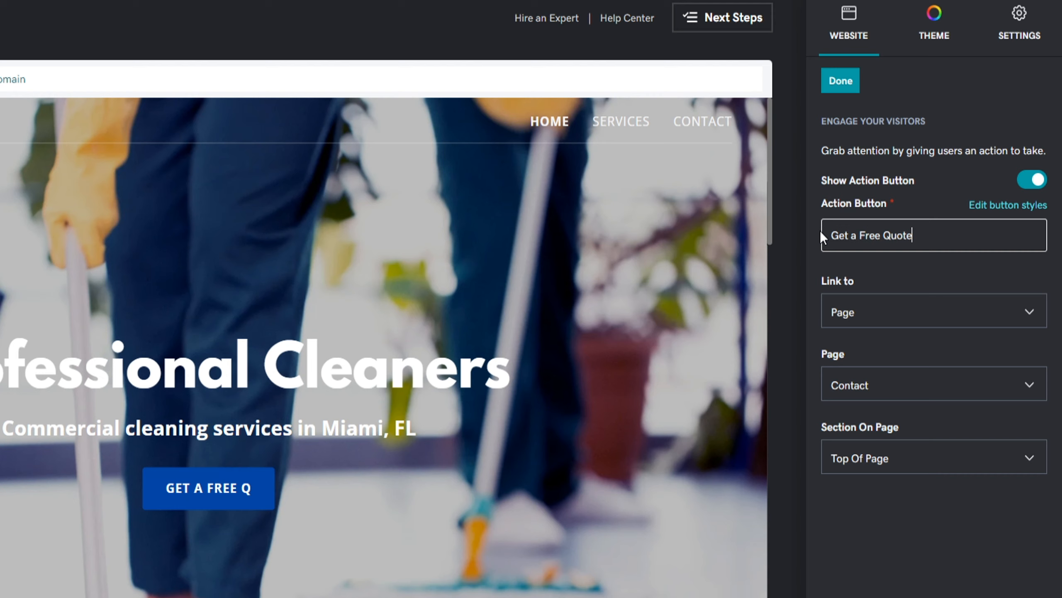
pyautogui.click(1012, 314)
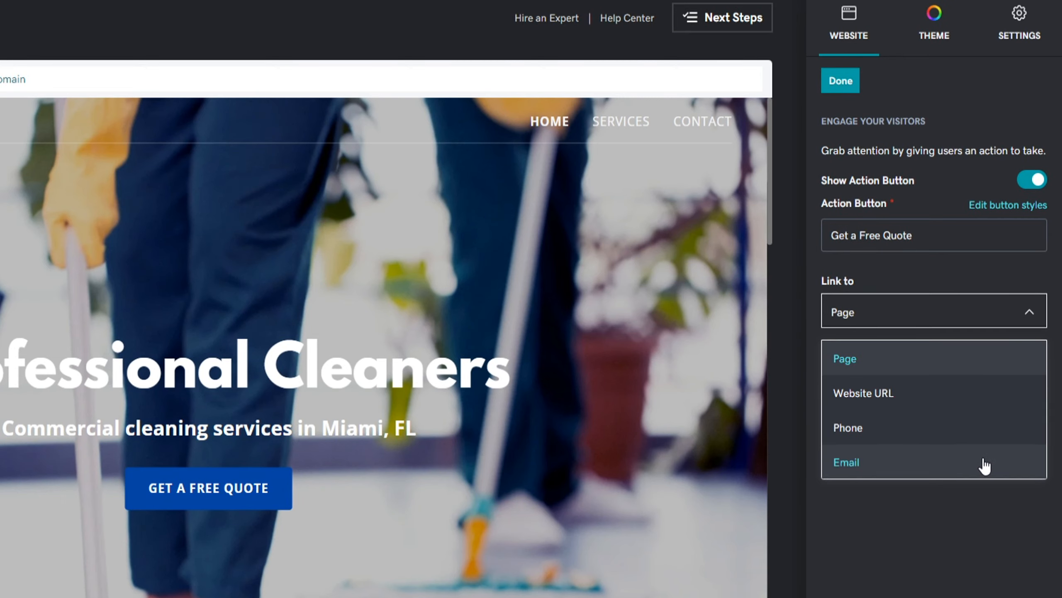
pyautogui.click(981, 492)
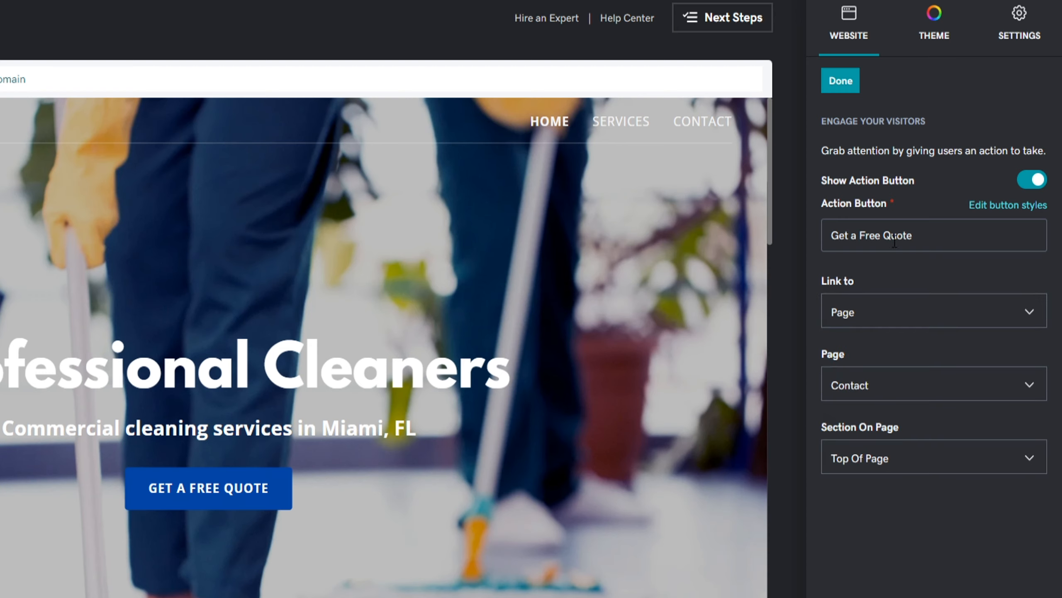
pyautogui.click(836, 82)
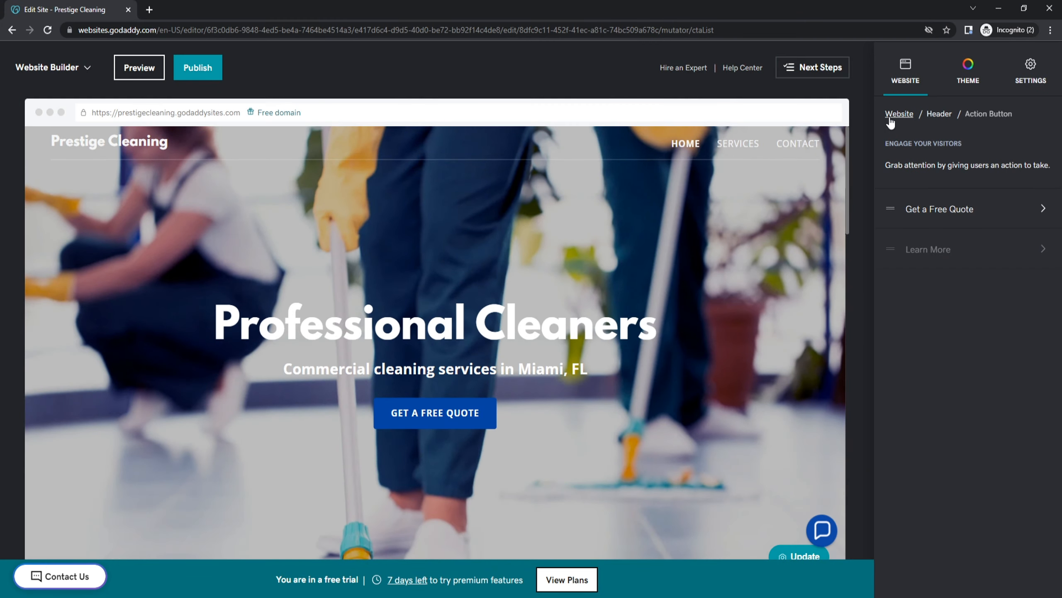
pyautogui.click(577, 206)
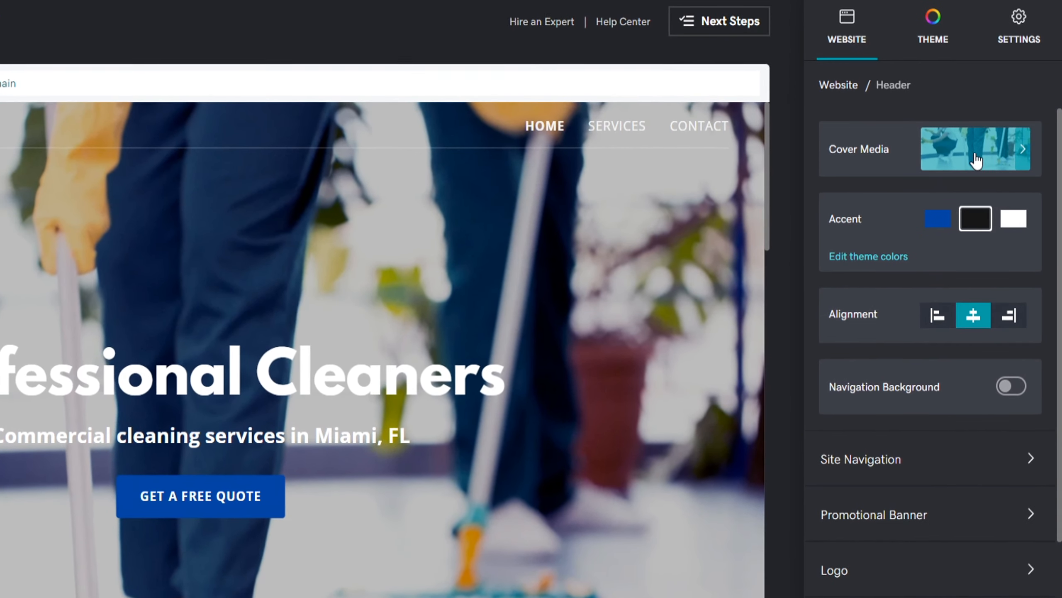
# Replace the hero cover with a stock 'commercial' photo of cleaners working in an office
pyautogui.click(976, 161)
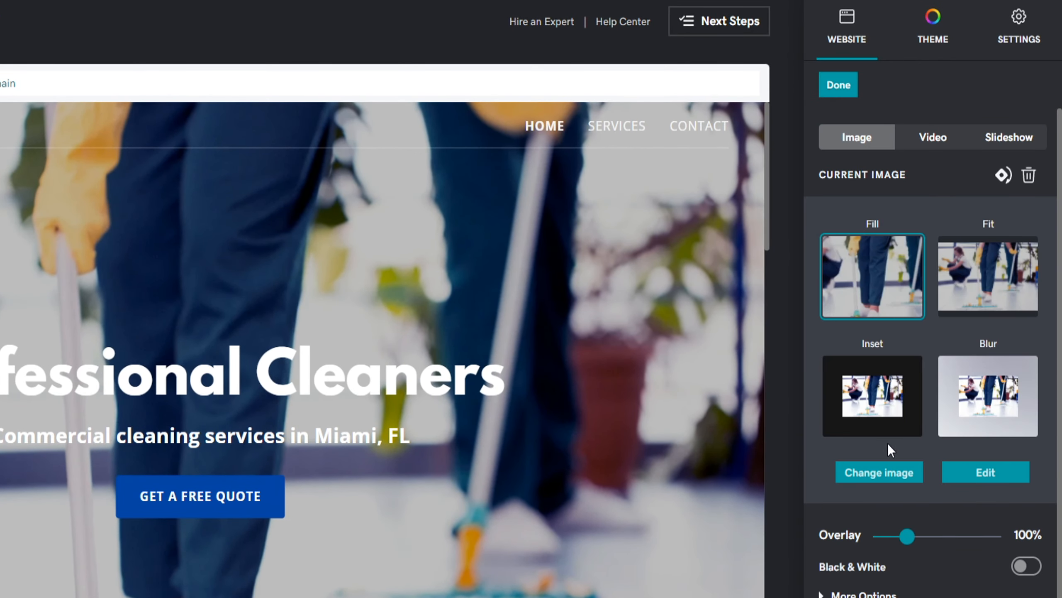
pyautogui.click(880, 469)
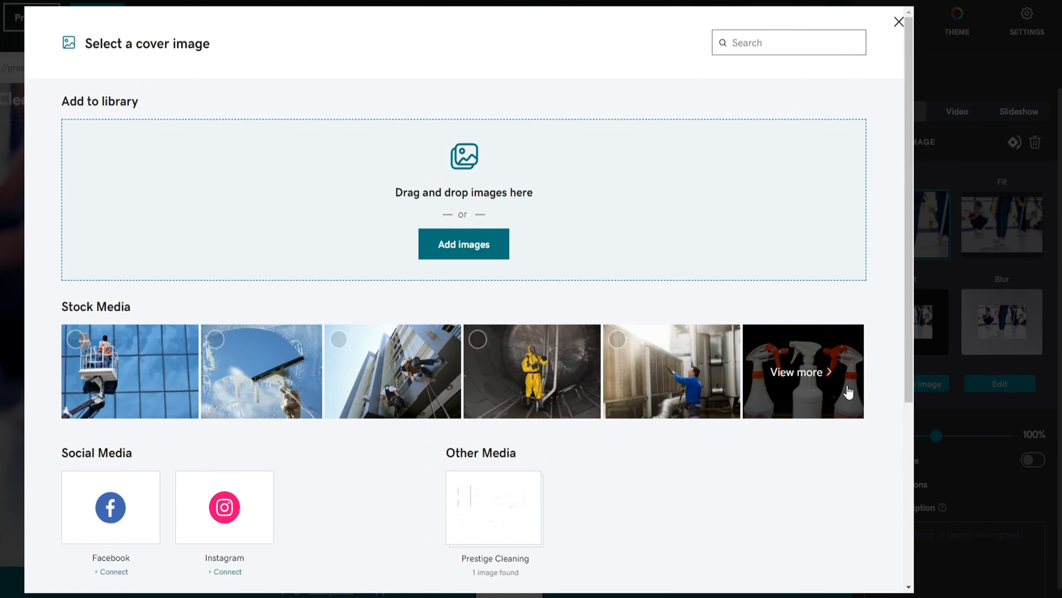
pyautogui.click(802, 372)
pyautogui.click(774, 47)
pyautogui.write('commer')
pyautogui.press('Return')
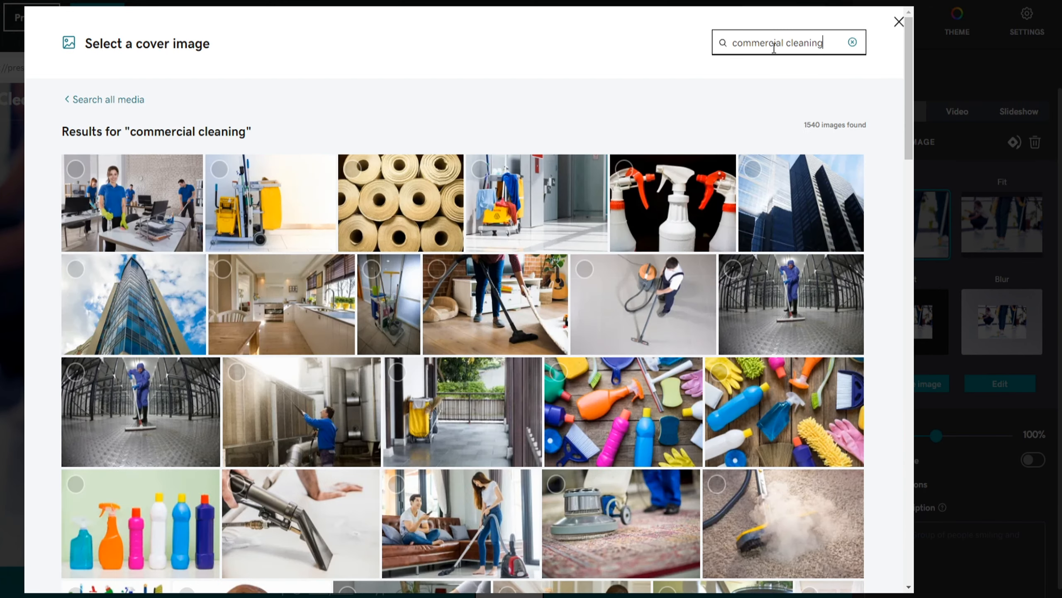
pyautogui.click(125, 191)
pyautogui.click(842, 563)
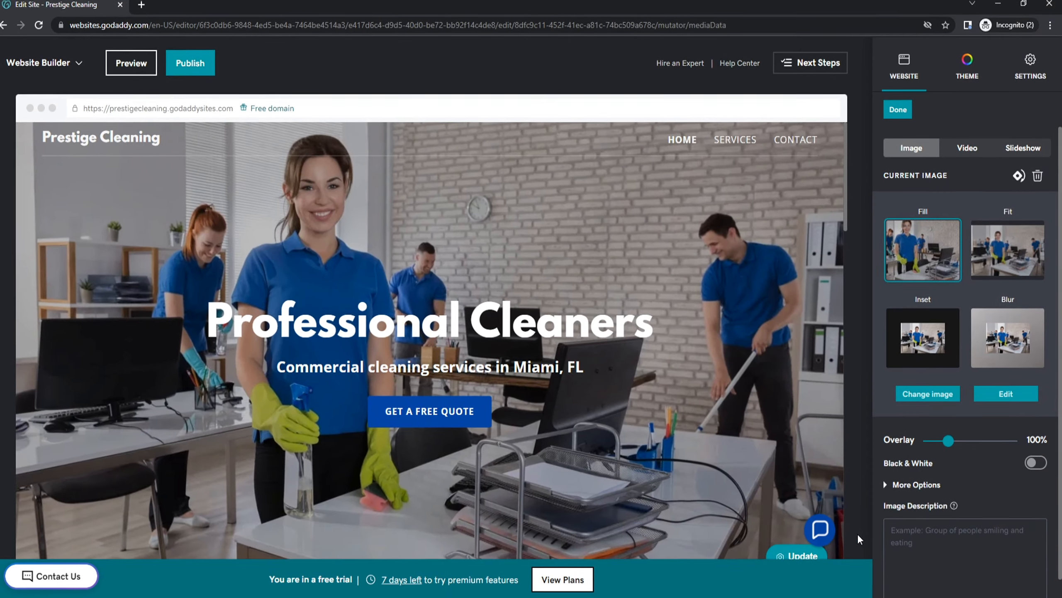
# Adjust the cover image overlay and close the cover settings
pyautogui.moveTo(950, 444)
pyautogui.moveTo(931, 416)
pyautogui.mouseDown()
pyautogui.moveTo(947, 414)
pyautogui.moveTo(936, 407)
pyautogui.mouseUp()
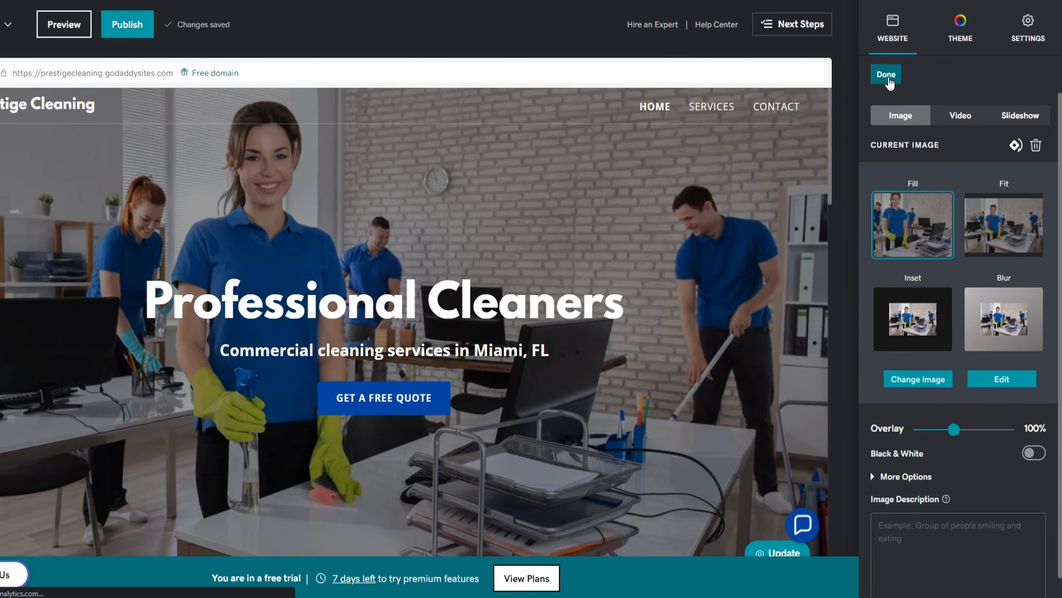
pyautogui.click(888, 76)
# Keep the hero text centered and turn on the navigation background
pyautogui.click(966, 256)
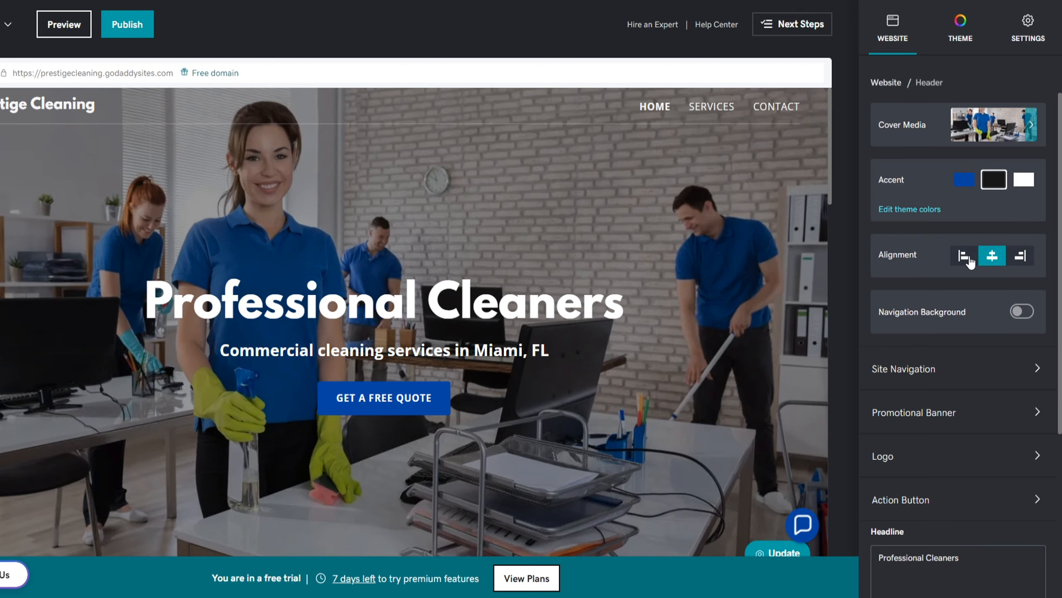
pyautogui.click(992, 257)
pyautogui.click(1019, 257)
pyautogui.click(992, 257)
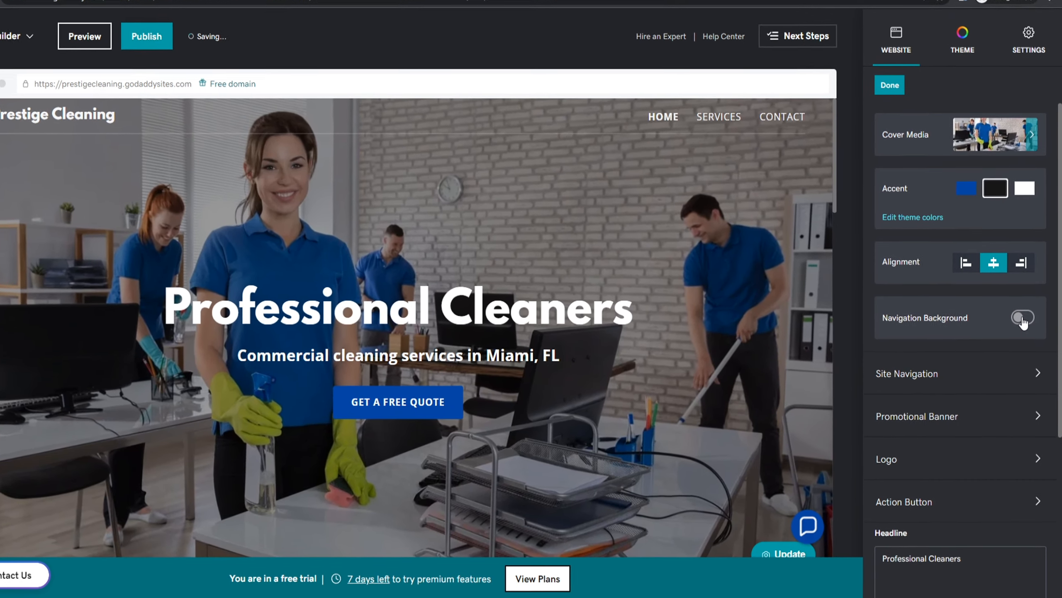
pyautogui.click(1025, 333)
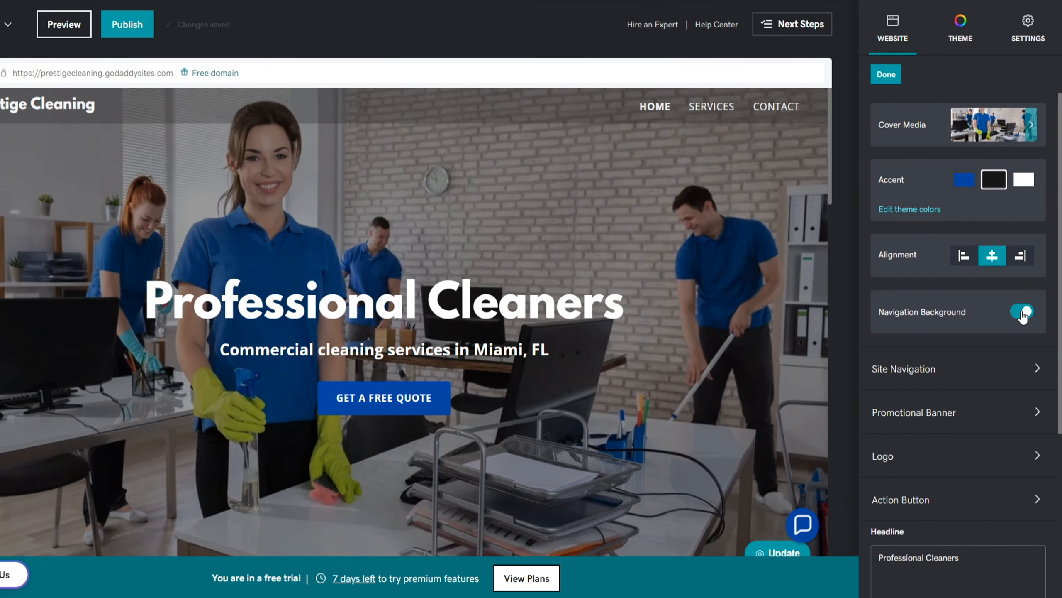
# Show a promo banner reading '$50 off your first cleaning! Call us today to schedule our service.'
pyautogui.click(1017, 414)
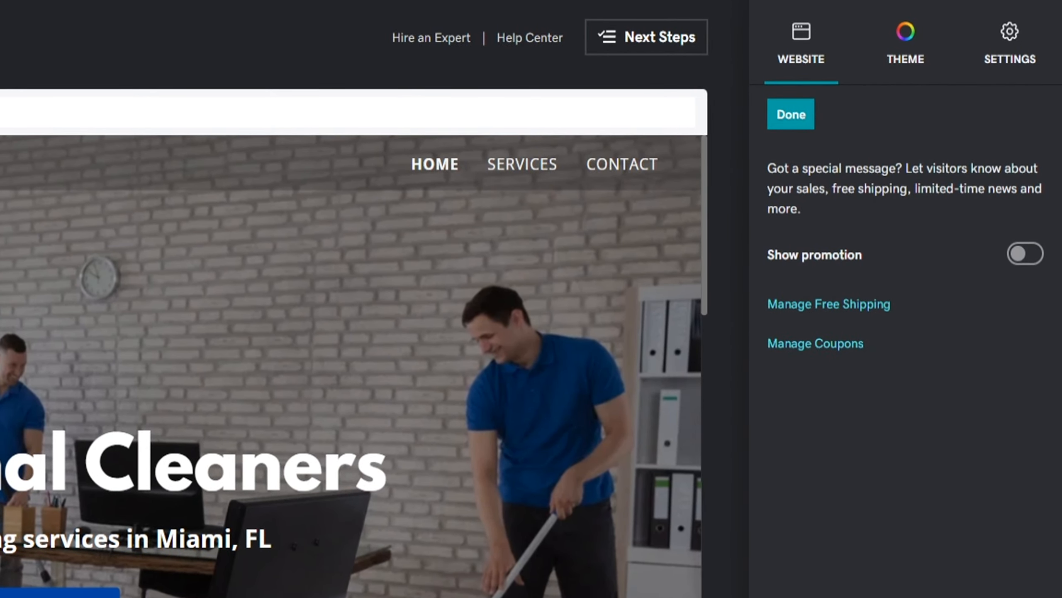
pyautogui.click(1024, 263)
pyautogui.moveTo(842, 351); pyautogui.dragTo(804, 335)
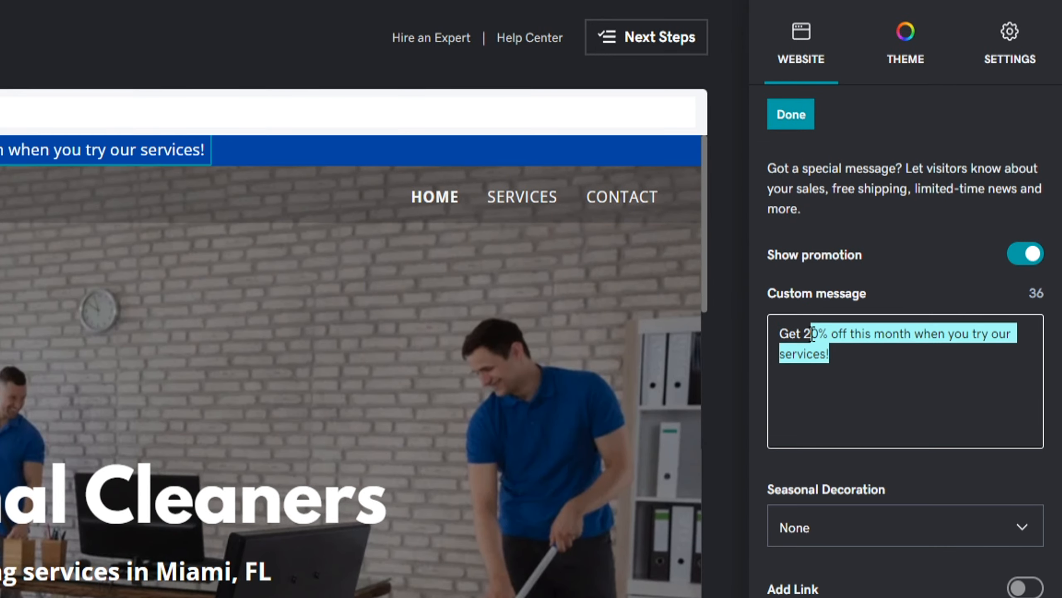
pyautogui.write('$50 off your first cleaning! Call us t')
pyautogui.write('oday to schedule our service.')
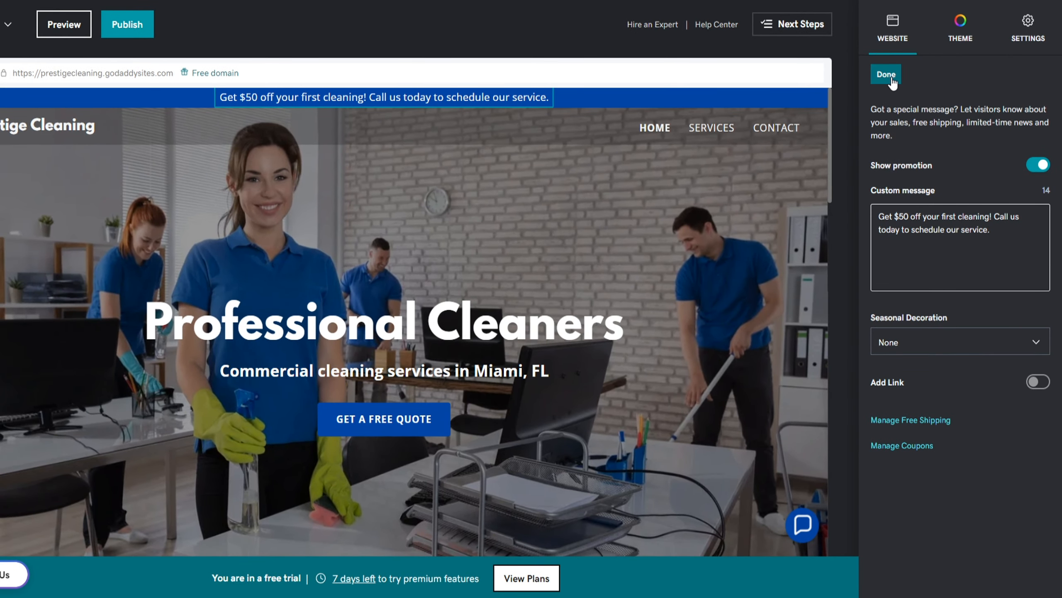
pyautogui.click(892, 79)
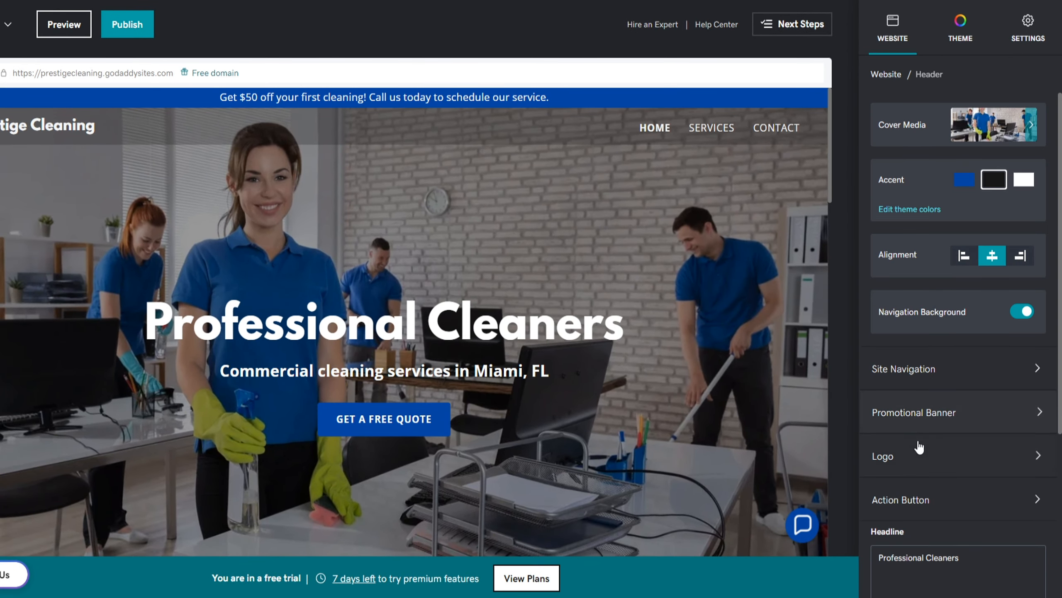
# Add the uploaded Prestige Cleaning image logo to the header and enlarge it
pyautogui.click(915, 456)
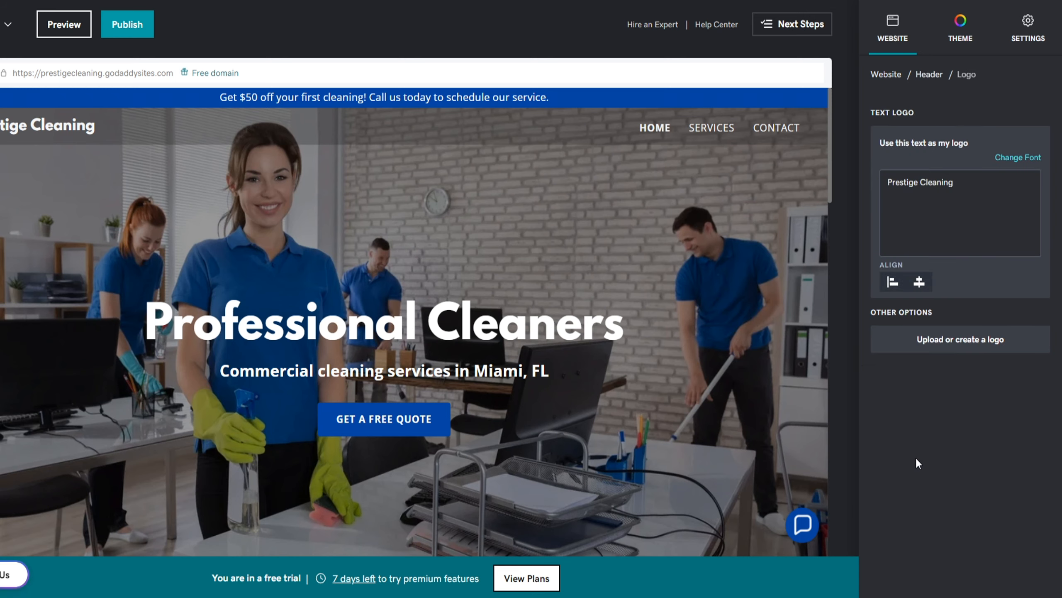
pyautogui.click(939, 344)
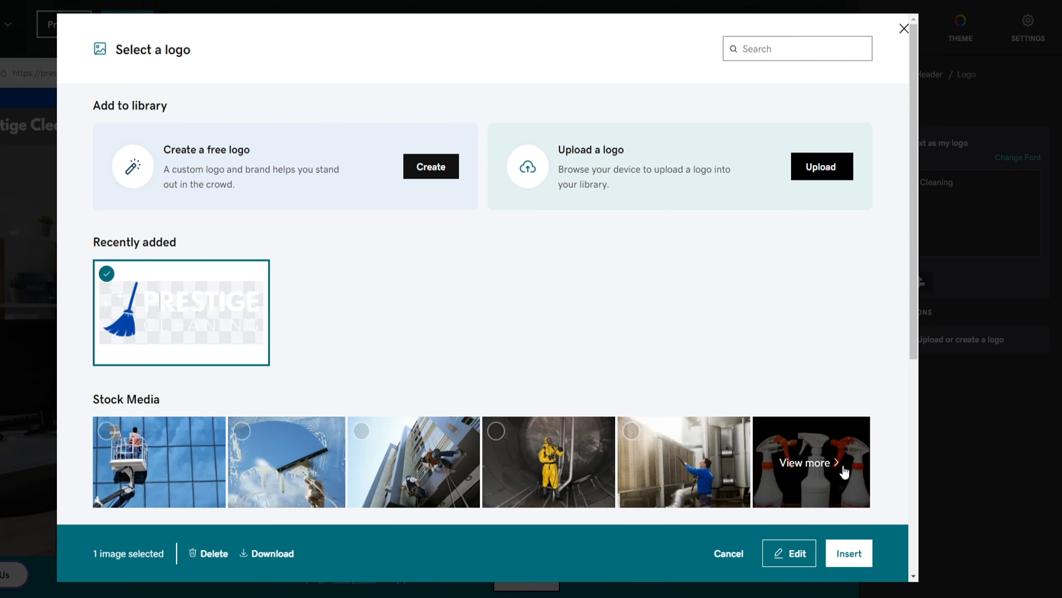
pyautogui.click(847, 553)
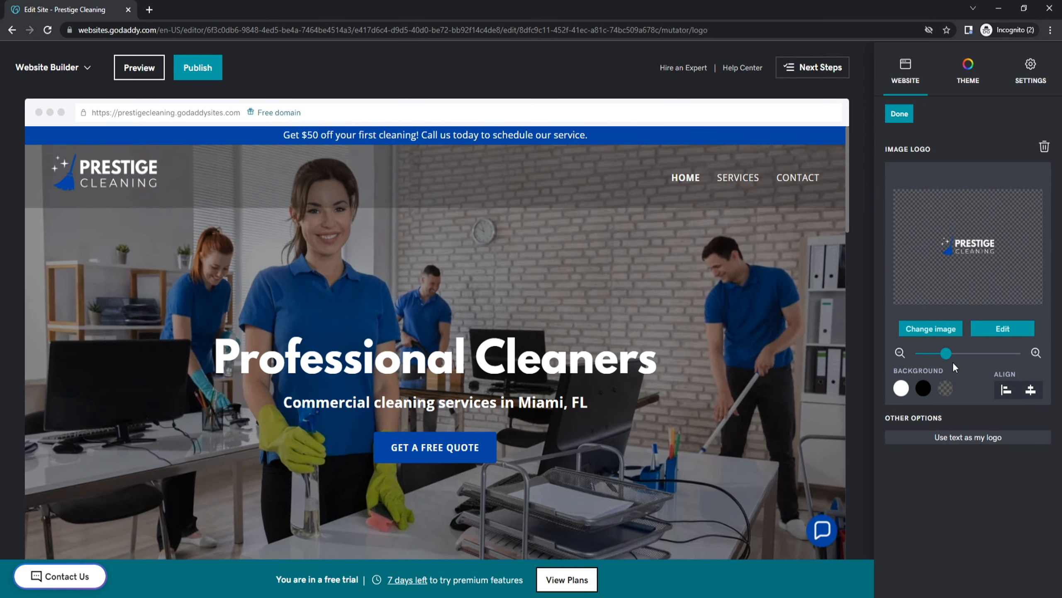
pyautogui.moveTo(942, 348)
pyautogui.mouseDown()
pyautogui.moveTo(958, 349)
pyautogui.moveTo(942, 353)
pyautogui.mouseUp()
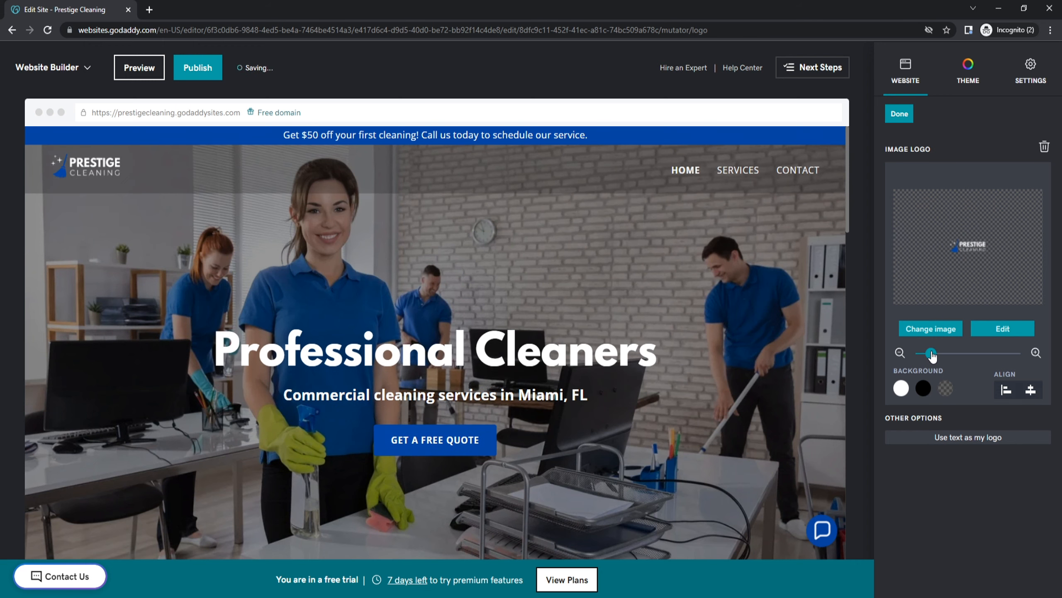
pyautogui.click(899, 118)
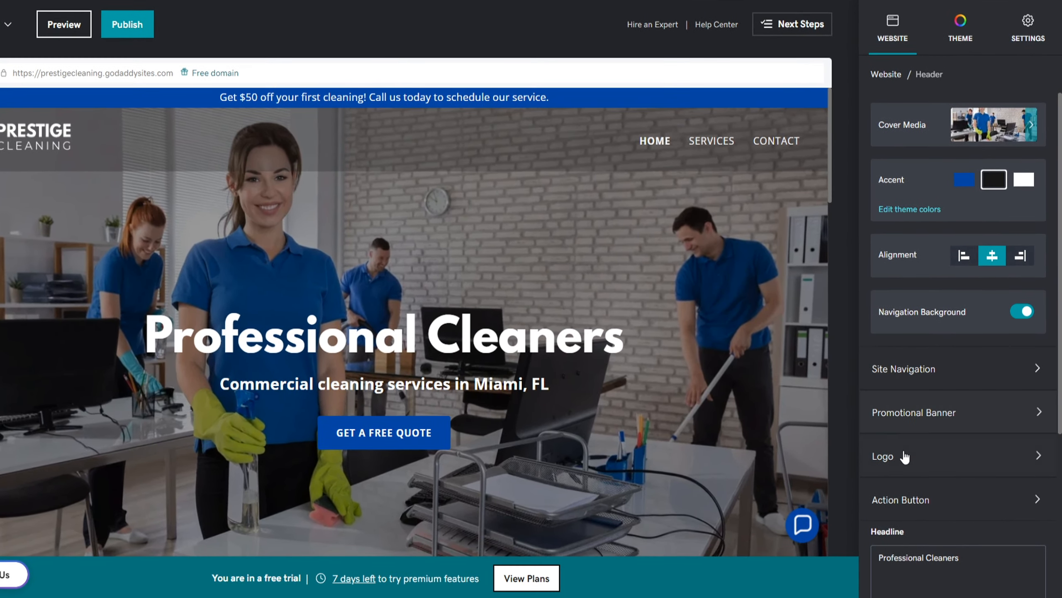
# Enter the business phone number in the header section and finish editing it
pyautogui.scroll(-6, 908, 489)
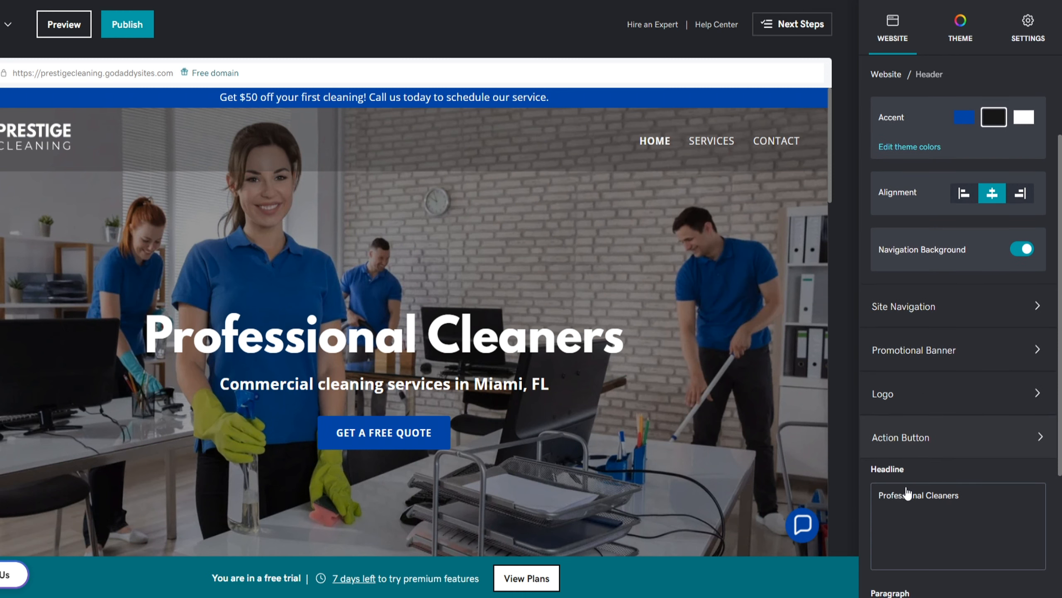
pyautogui.write('-456-7890')
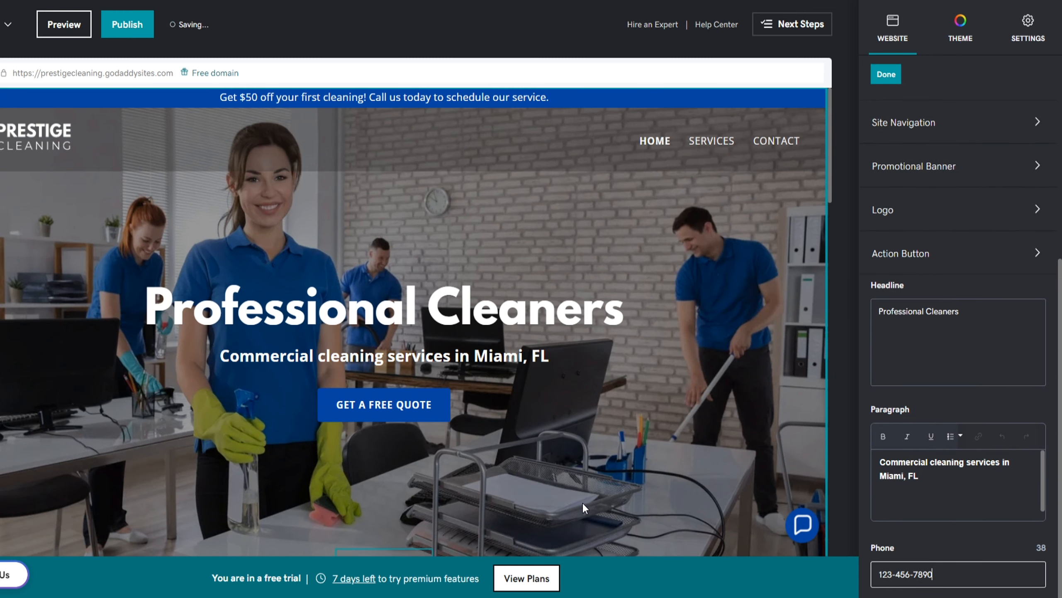
pyautogui.scroll(-1, 581, 503)
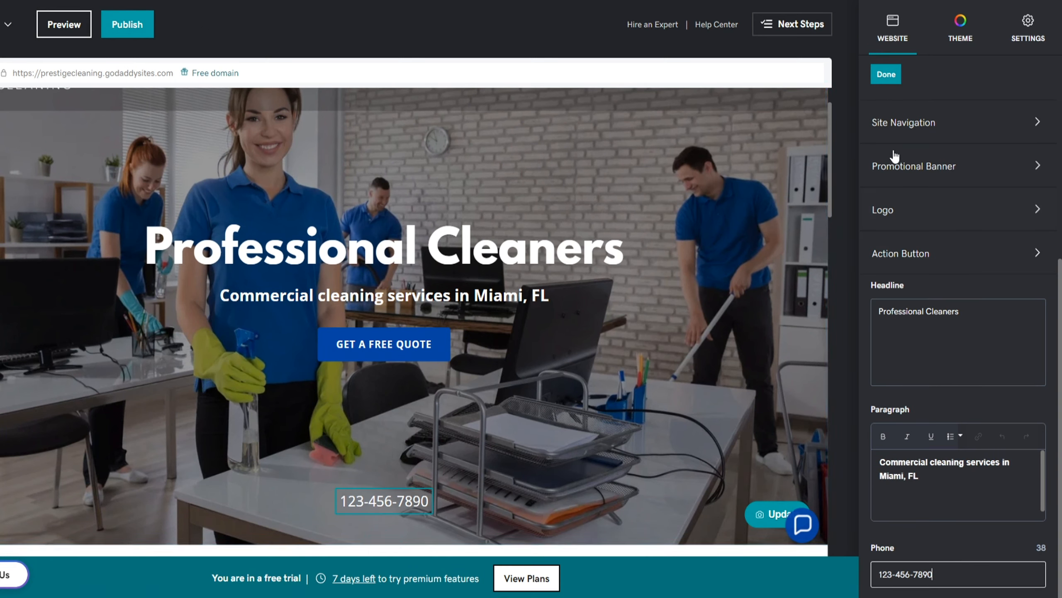
pyautogui.click(898, 74)
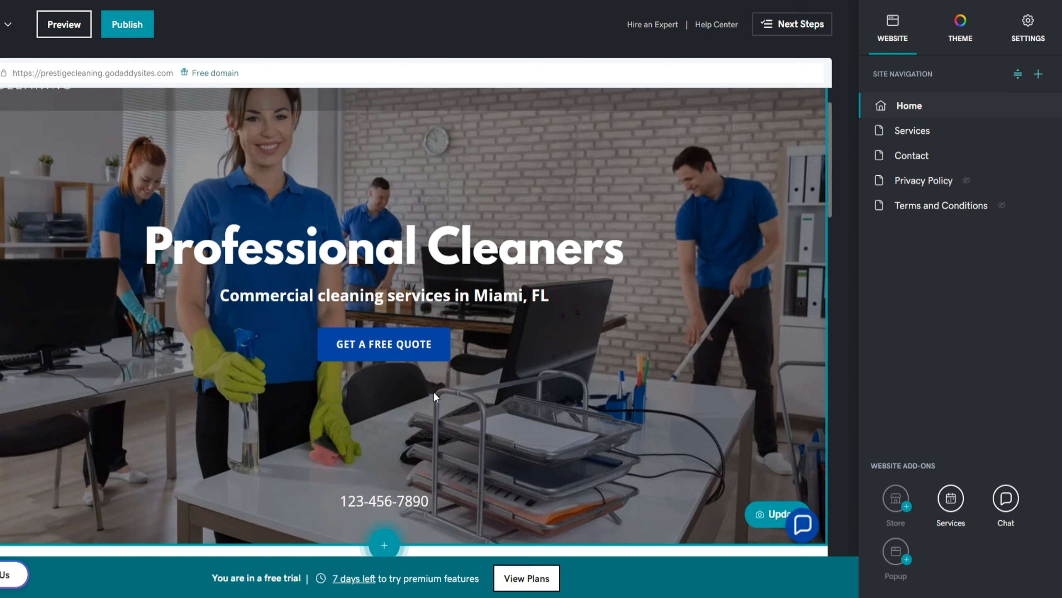
# Retitle the 'Why Barret's?' section to 'Why Prestige?'
pyautogui.scroll(-4, 353, 427)
pyautogui.scroll(-3, 353, 427)
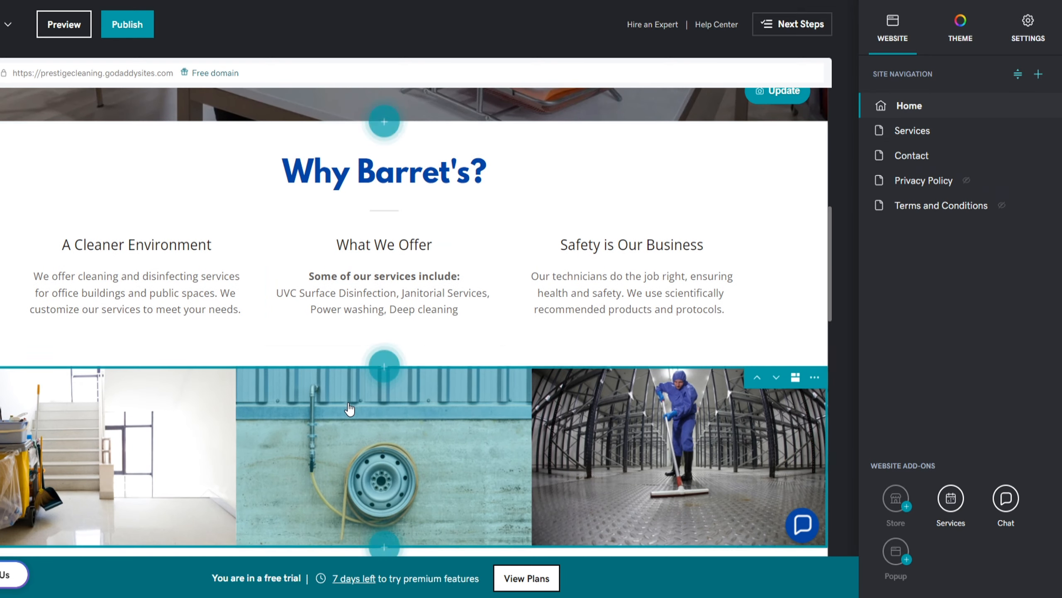
pyautogui.click(594, 147)
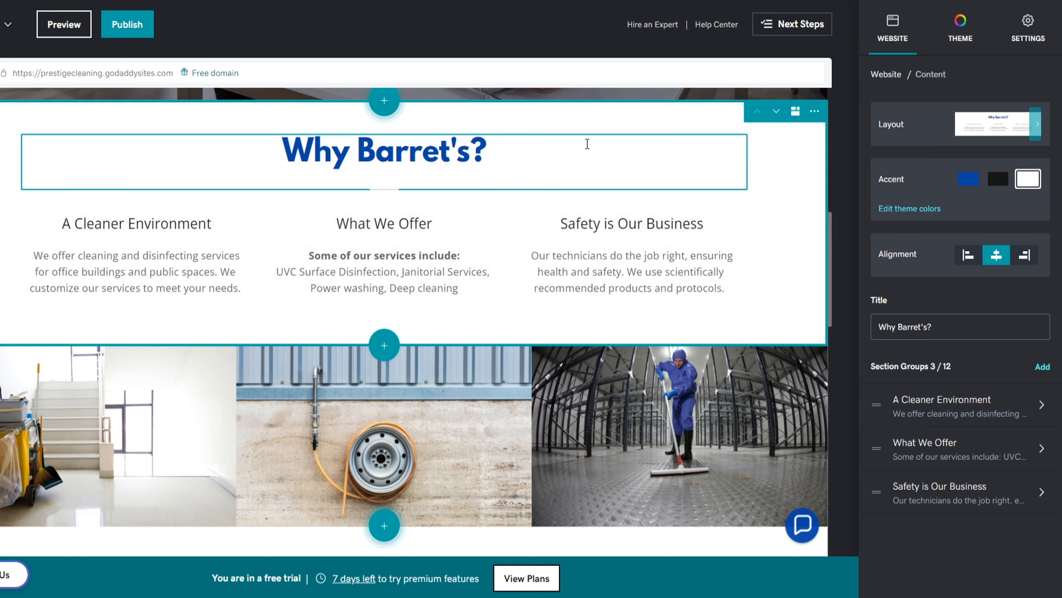
pyautogui.moveTo(471, 153); pyautogui.dragTo(363, 153)
pyautogui.write('Prestige')
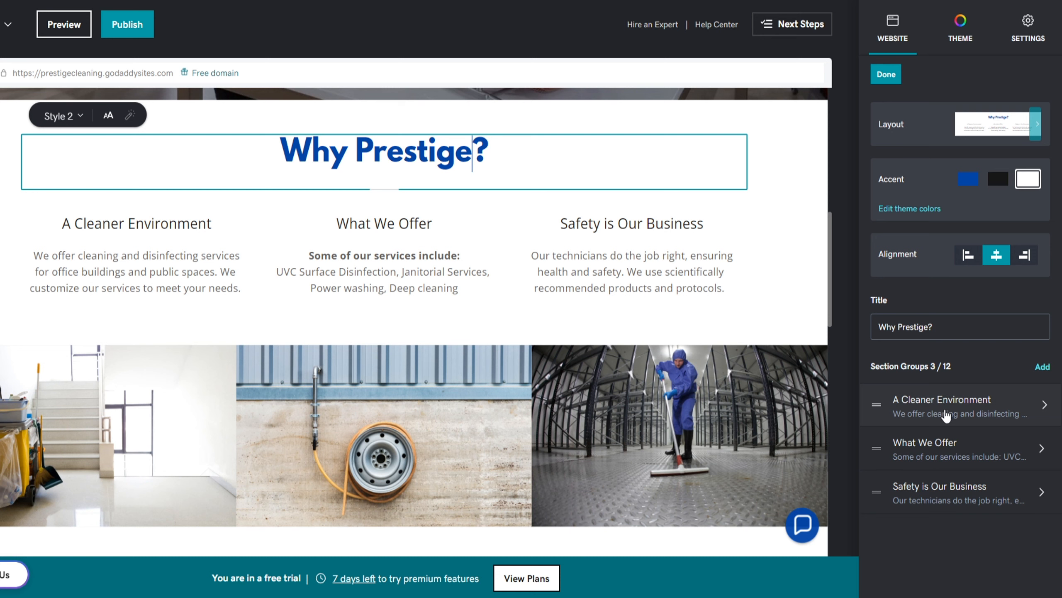
# Add a 'Call Today' action button to What We Offer that dials the business phone number
pyautogui.click(938, 452)
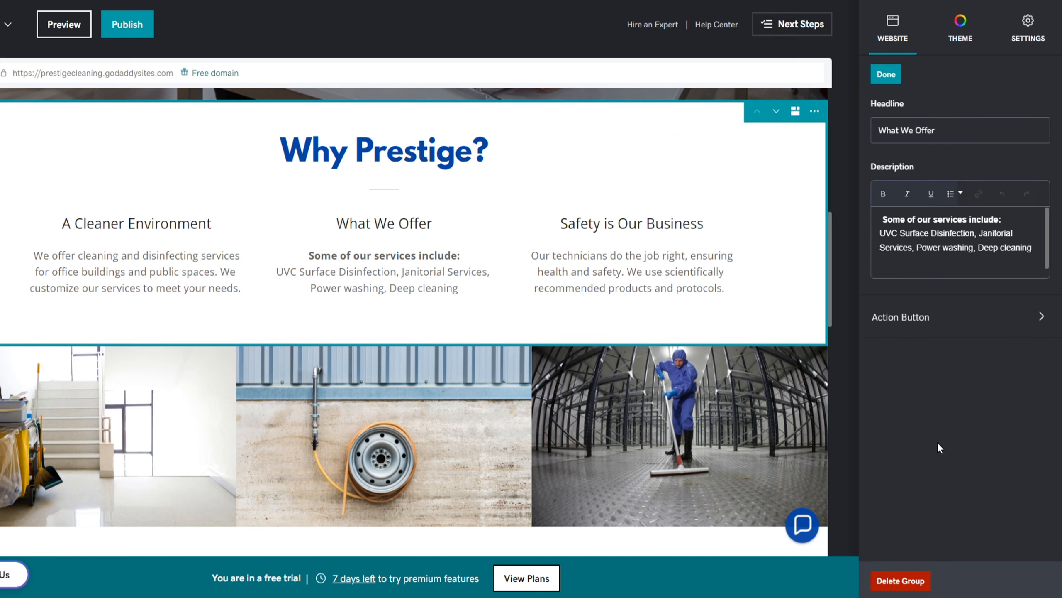
pyautogui.click(935, 318)
pyautogui.click(1034, 155)
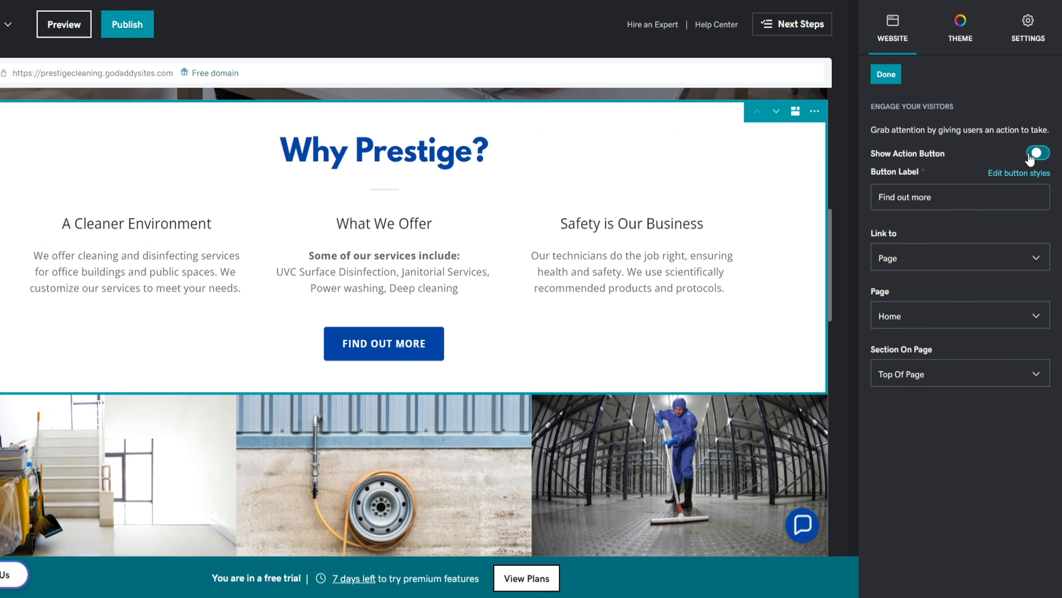
pyautogui.moveTo(969, 197); pyautogui.dragTo(851, 190)
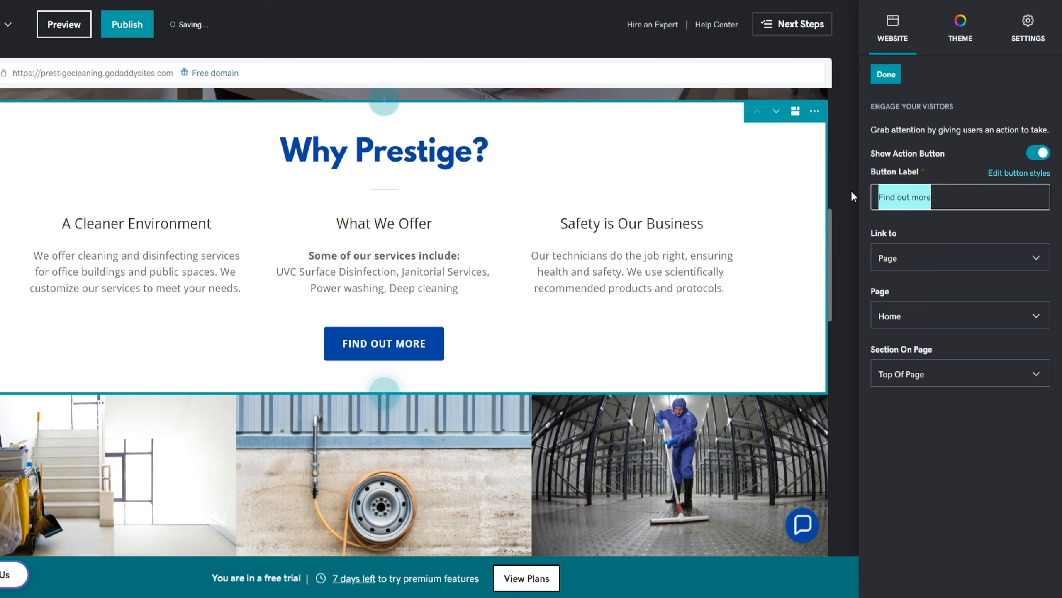
pyautogui.write('Call Today')
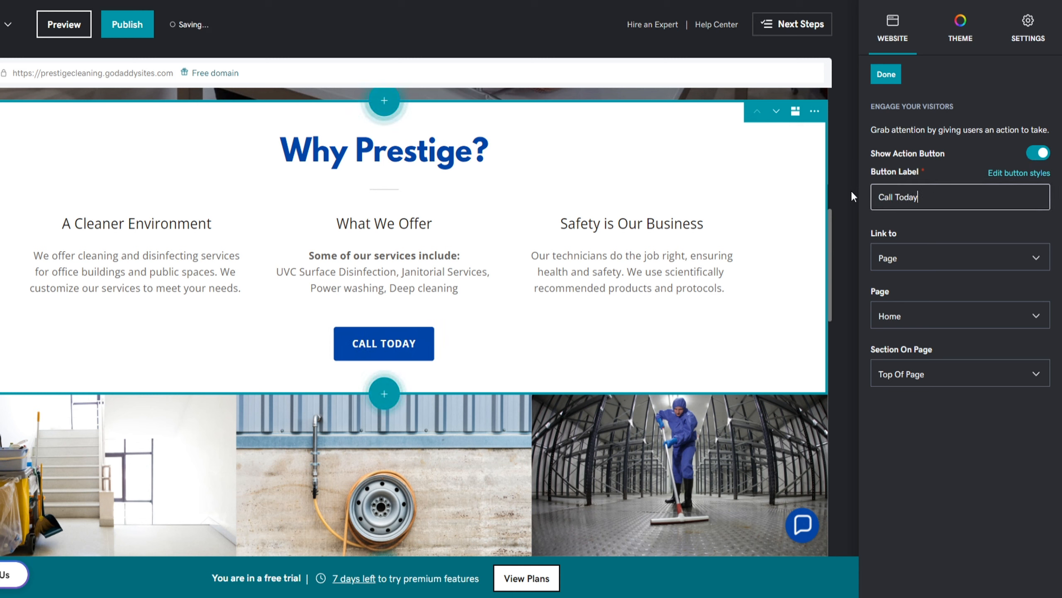
pyautogui.click(944, 266)
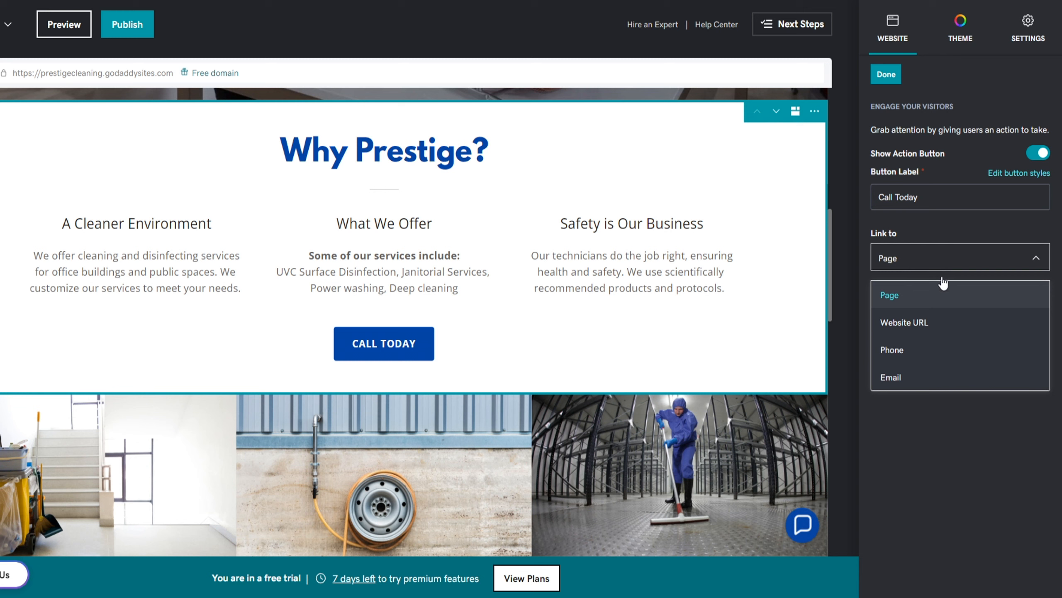
pyautogui.click(927, 351)
pyautogui.click(957, 319)
pyautogui.write('1234567890')
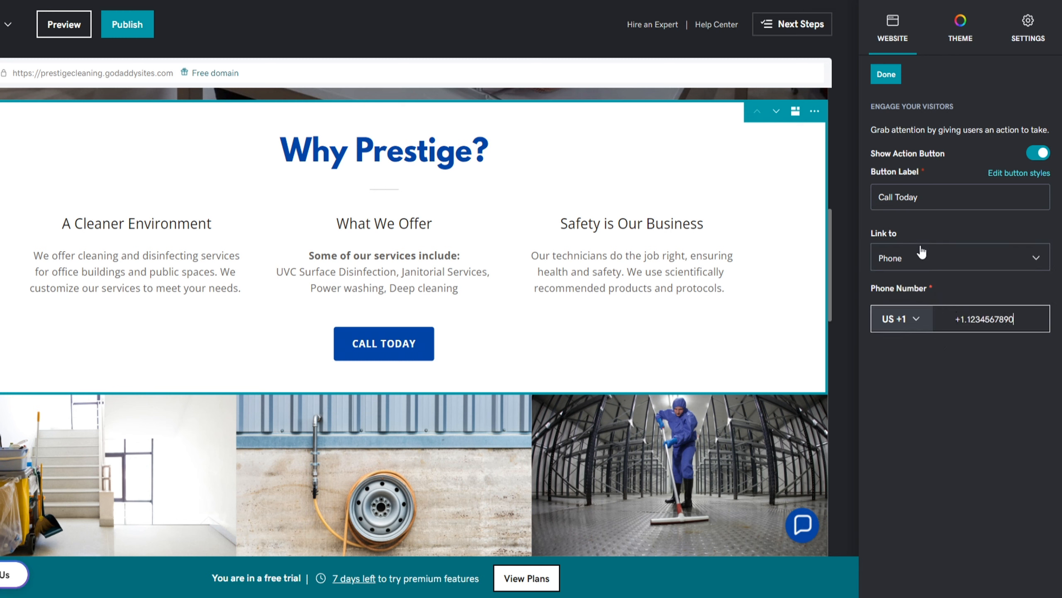
pyautogui.click(886, 74)
pyautogui.click(886, 74)
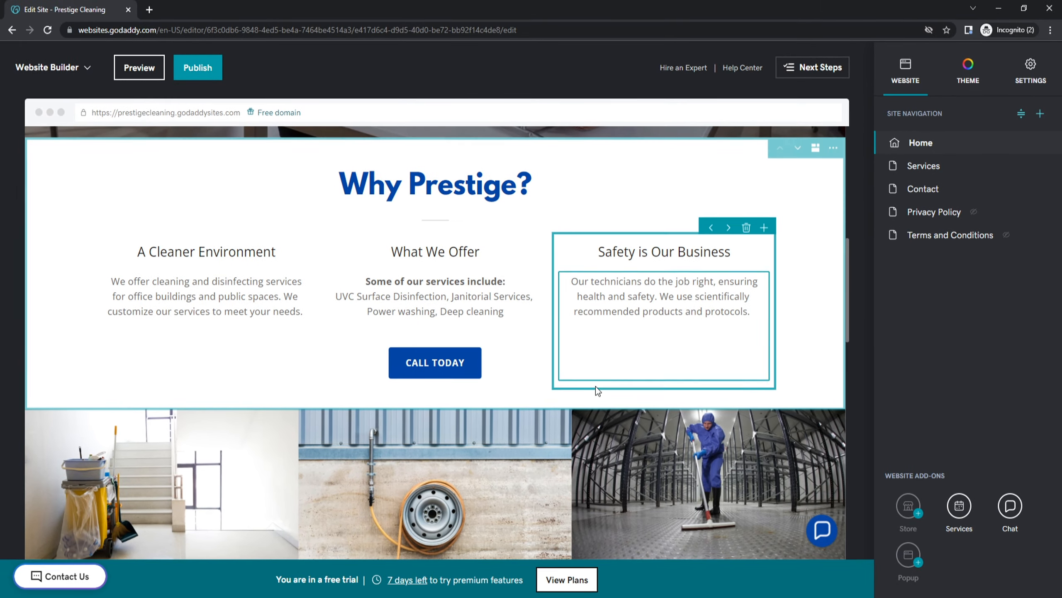
# Replace the first gallery image with the squeegee-on-glass stock photo
pyautogui.scroll(-5, 450, 455)
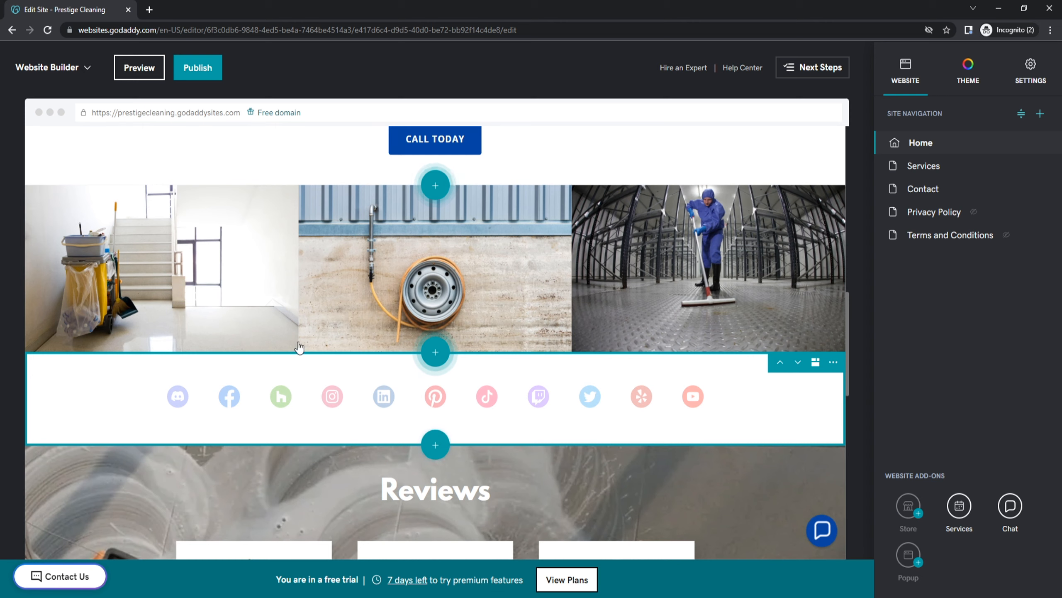
pyautogui.click(195, 271)
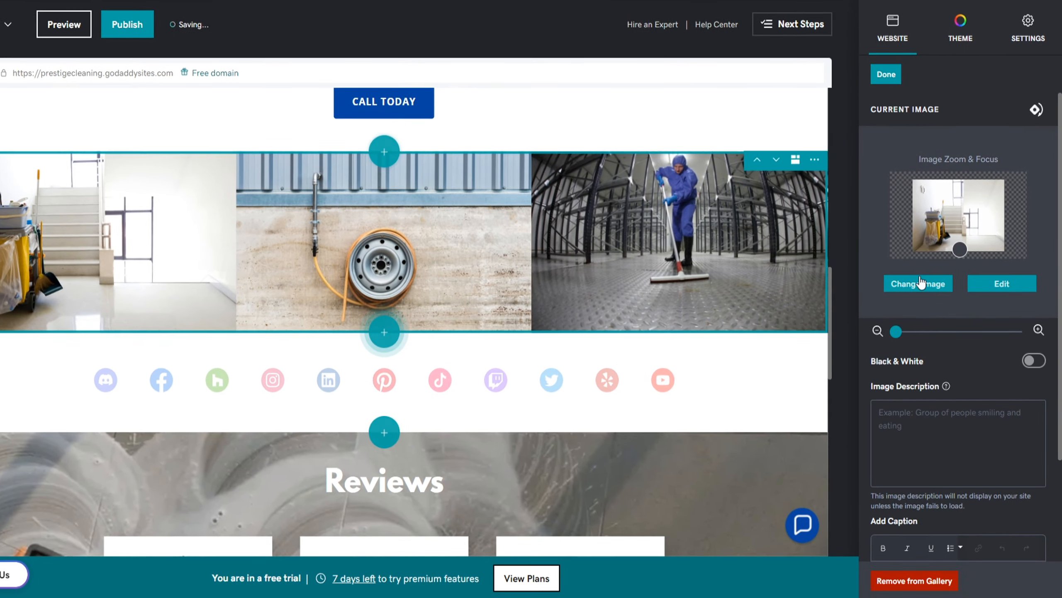
pyautogui.click(920, 283)
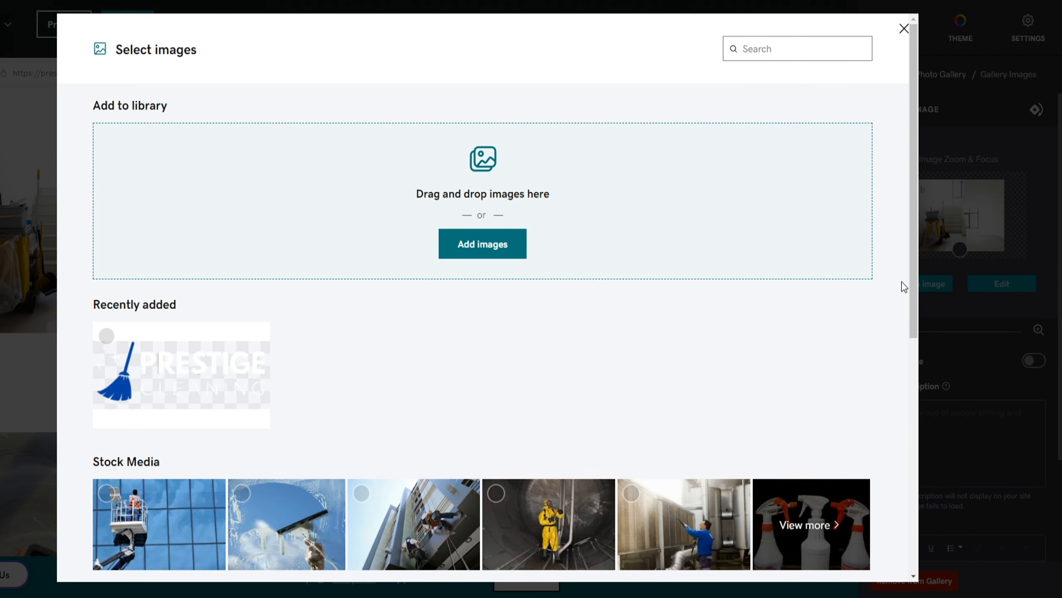
pyautogui.click(270, 505)
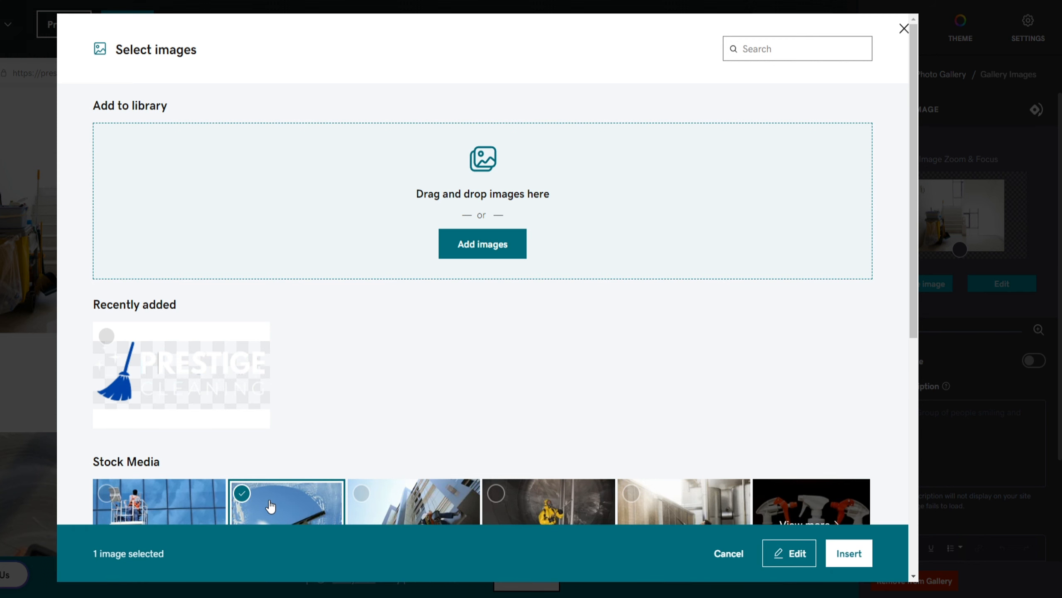
pyautogui.click(849, 553)
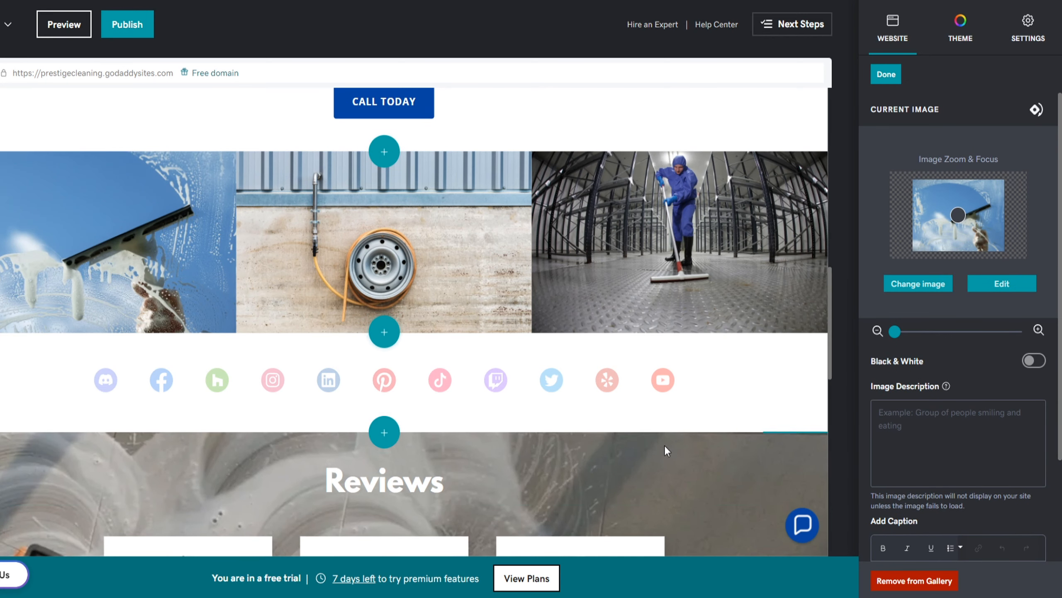
# Replace the middle hose-reel image with a carpet vacuum photo from a 'vacuum' stock search
pyautogui.click(463, 267)
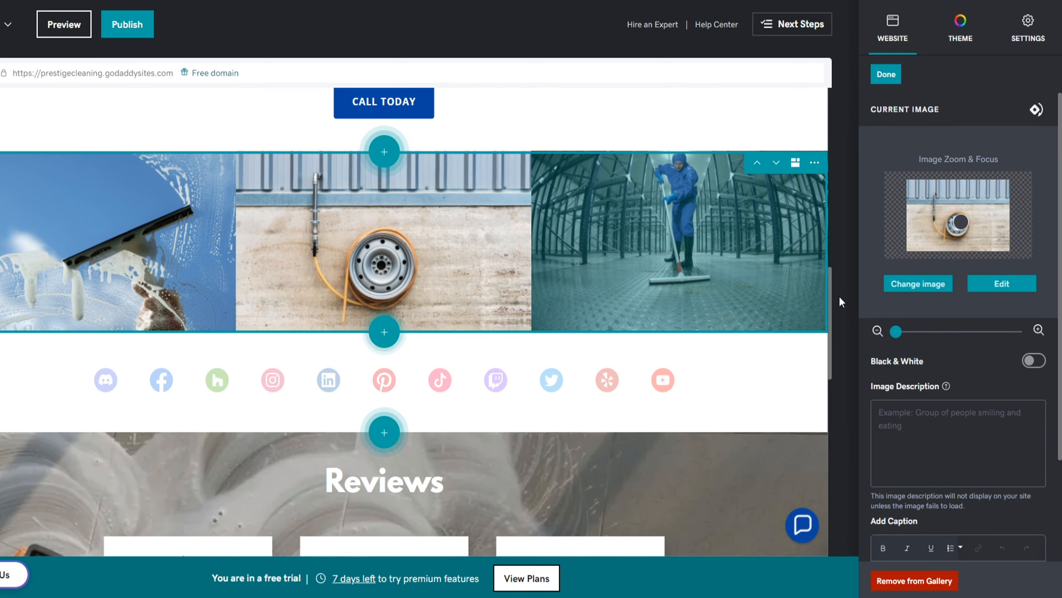
pyautogui.click(919, 285)
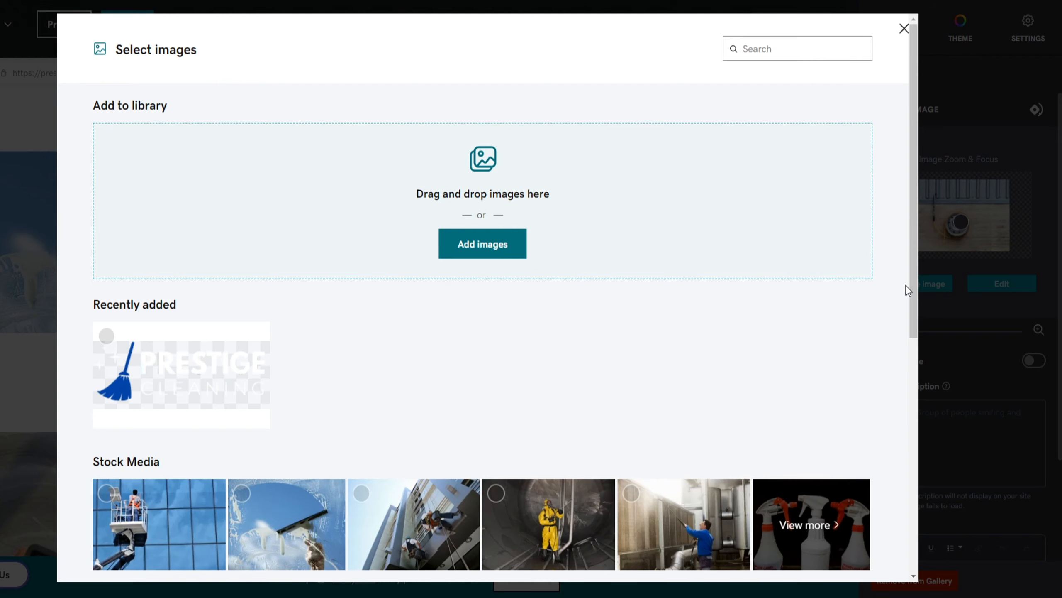
pyautogui.click(787, 542)
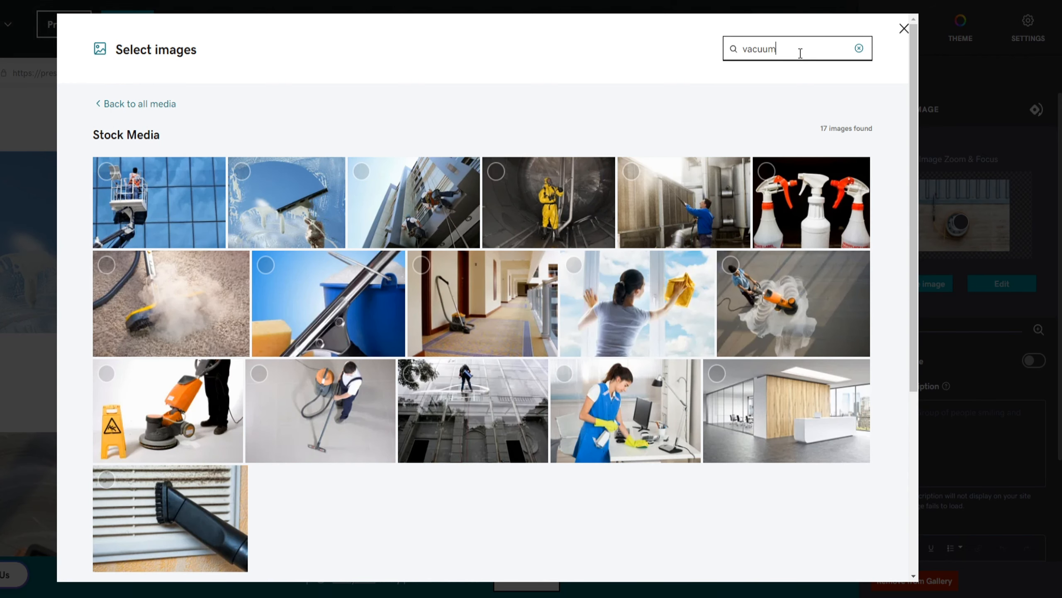
pyautogui.press('Return')
pyautogui.click(671, 270)
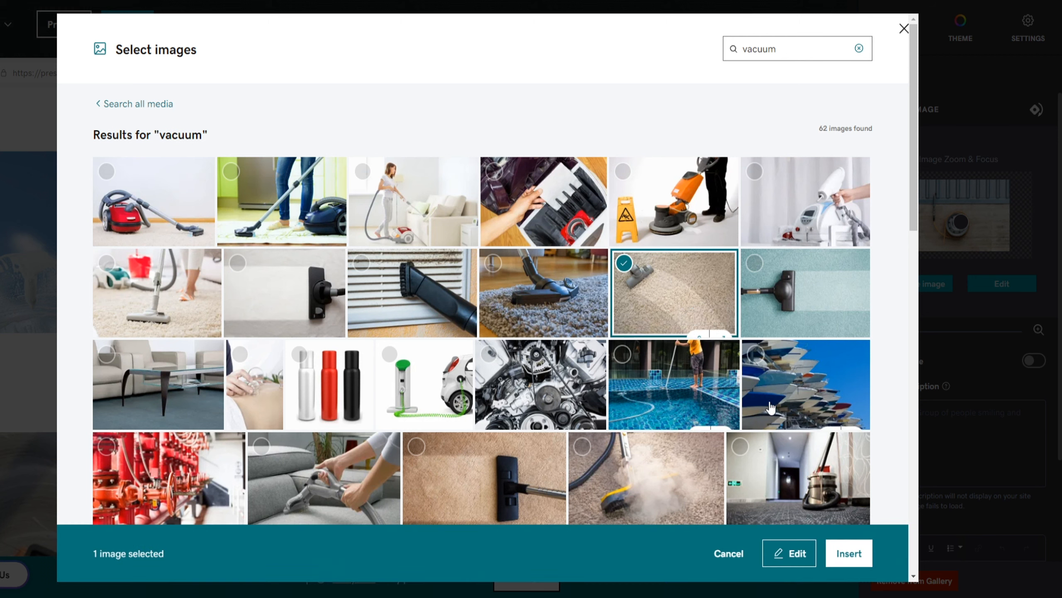
pyautogui.click(846, 548)
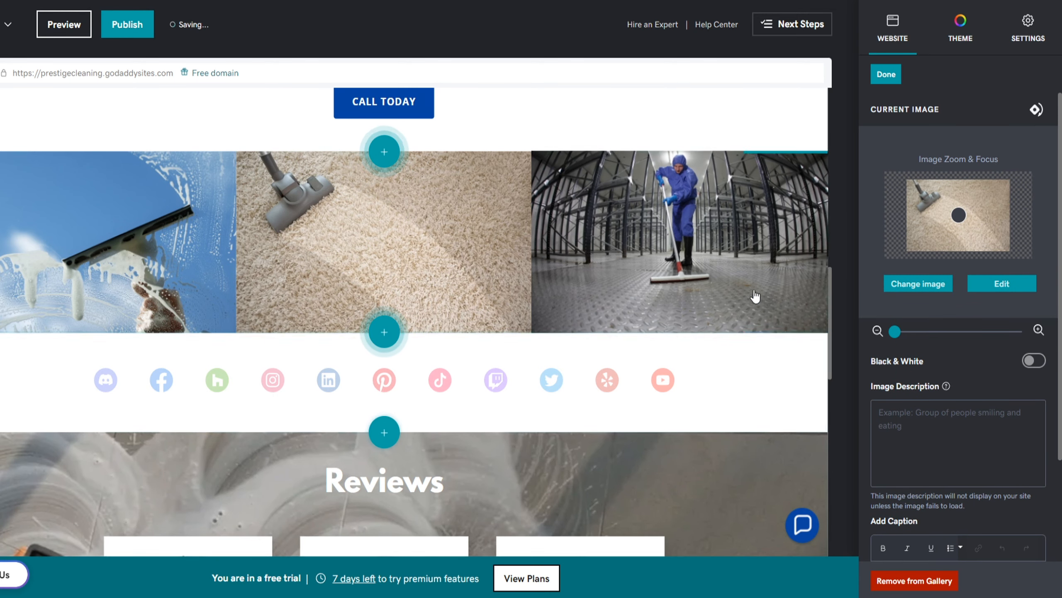
# Select the third gallery image, then close the gallery editor back to the page list
pyautogui.click(731, 244)
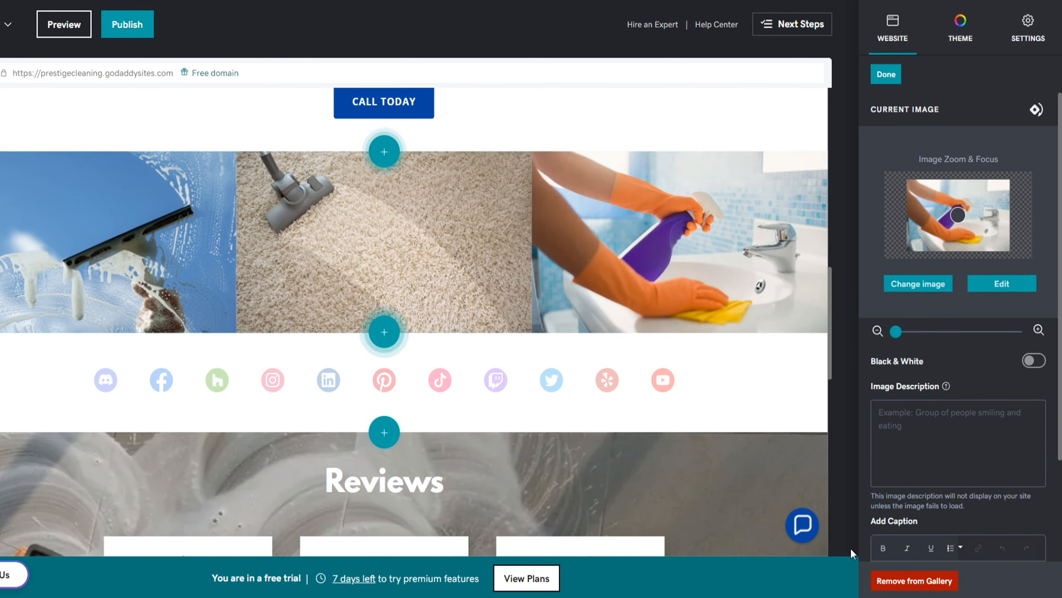
pyautogui.click(892, 83)
pyautogui.click(891, 78)
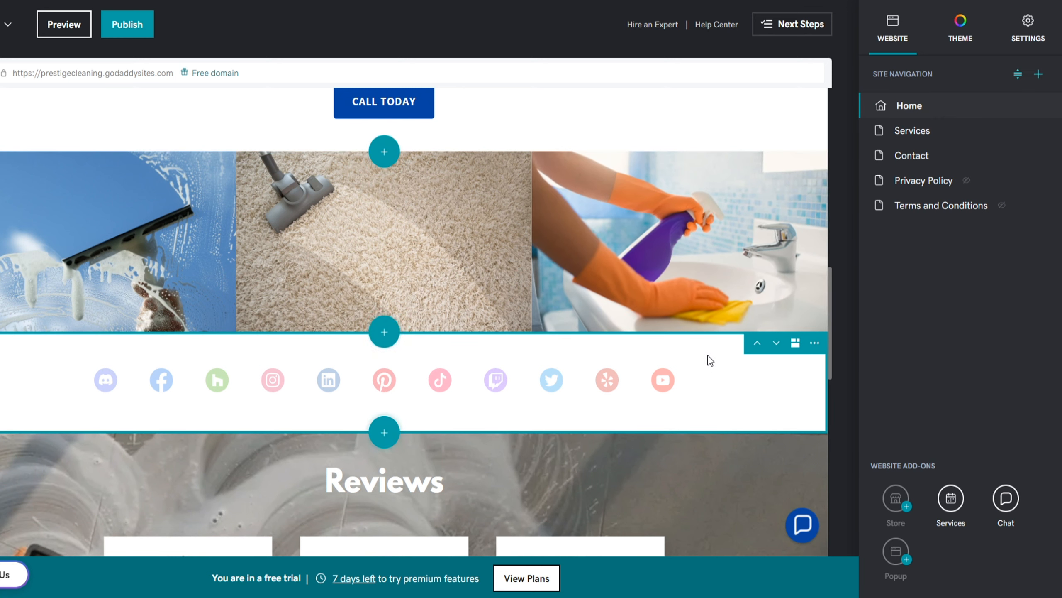
# Delete the SOCIAL links section from the homepage
pyautogui.click(815, 343)
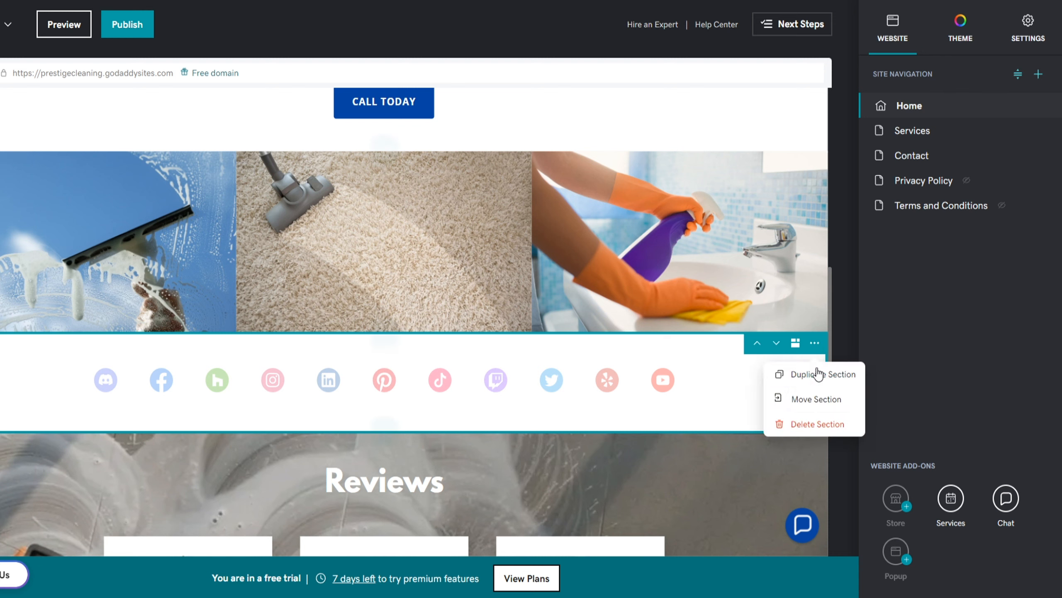
pyautogui.click(811, 426)
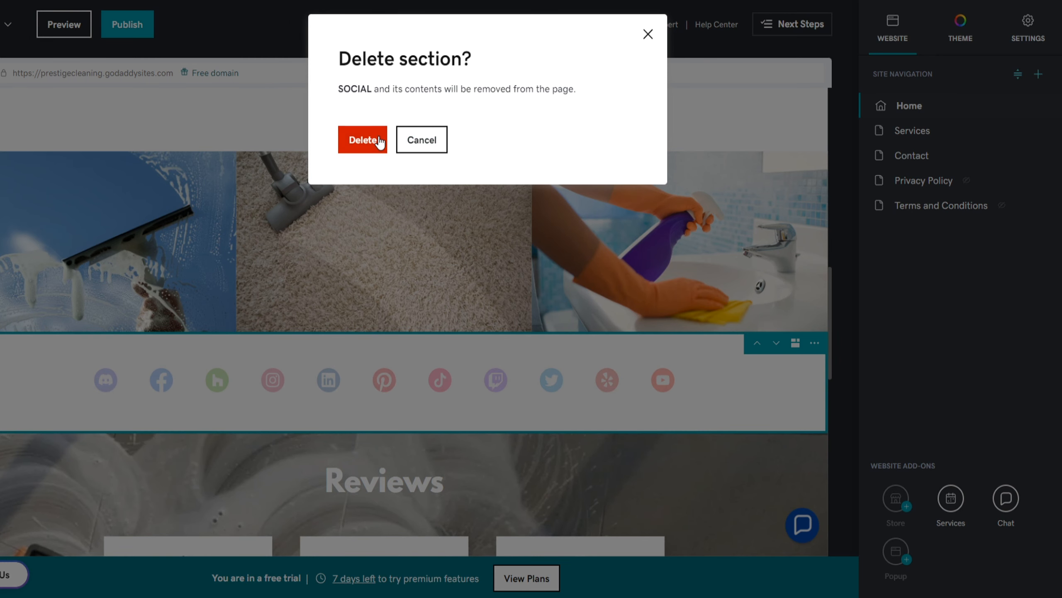
pyautogui.click(362, 139)
# Delete the Join Our Mailing List section and move Schedule a Service above Reviews
pyautogui.scroll(-10, 375, 135)
pyautogui.scroll(-2, 375, 135)
pyautogui.click(814, 293)
pyautogui.click(811, 375)
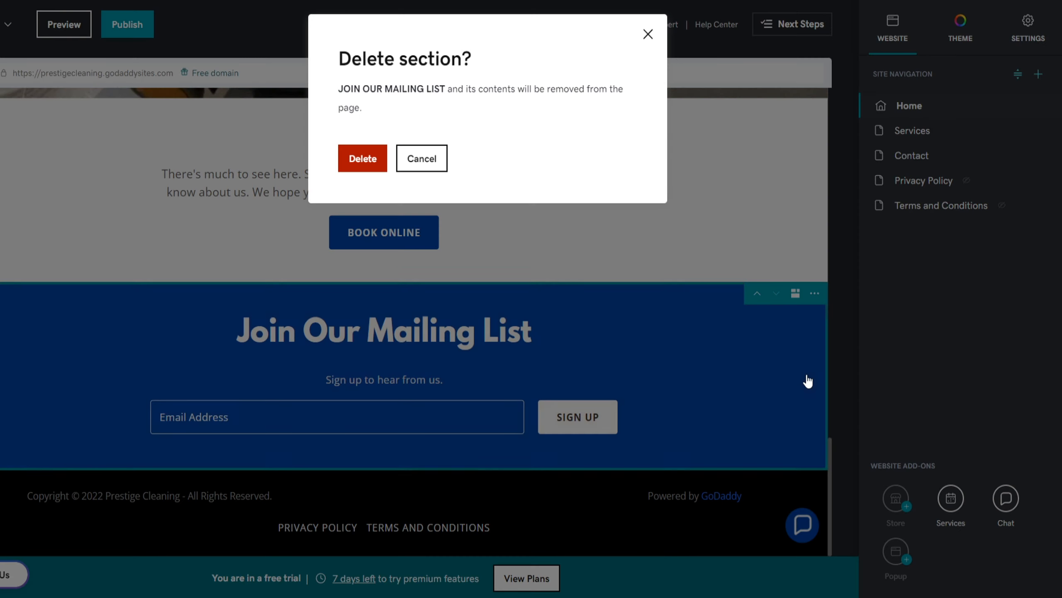
pyautogui.click(364, 159)
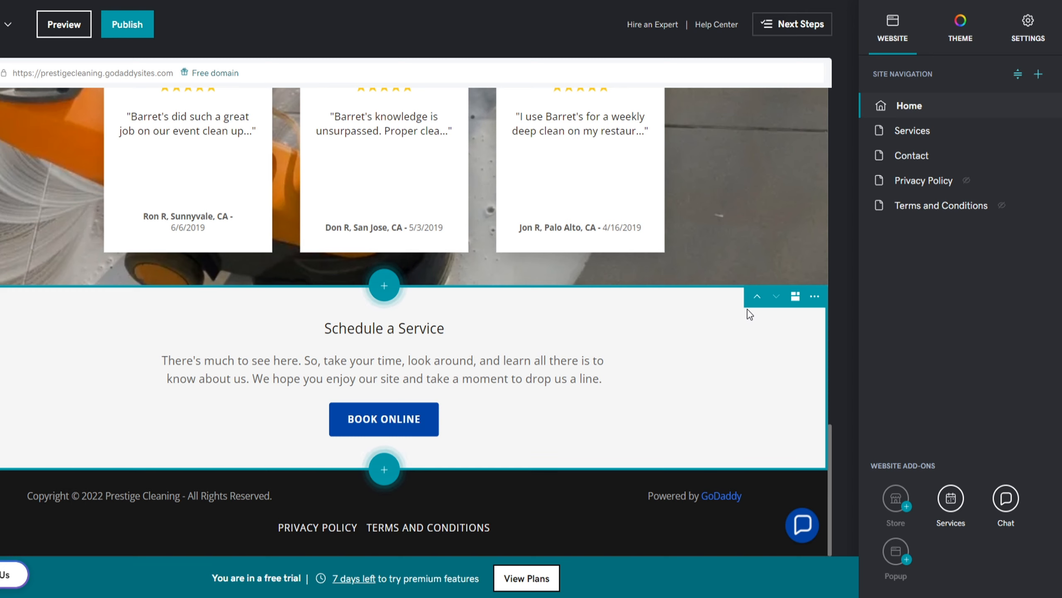
pyautogui.click(757, 296)
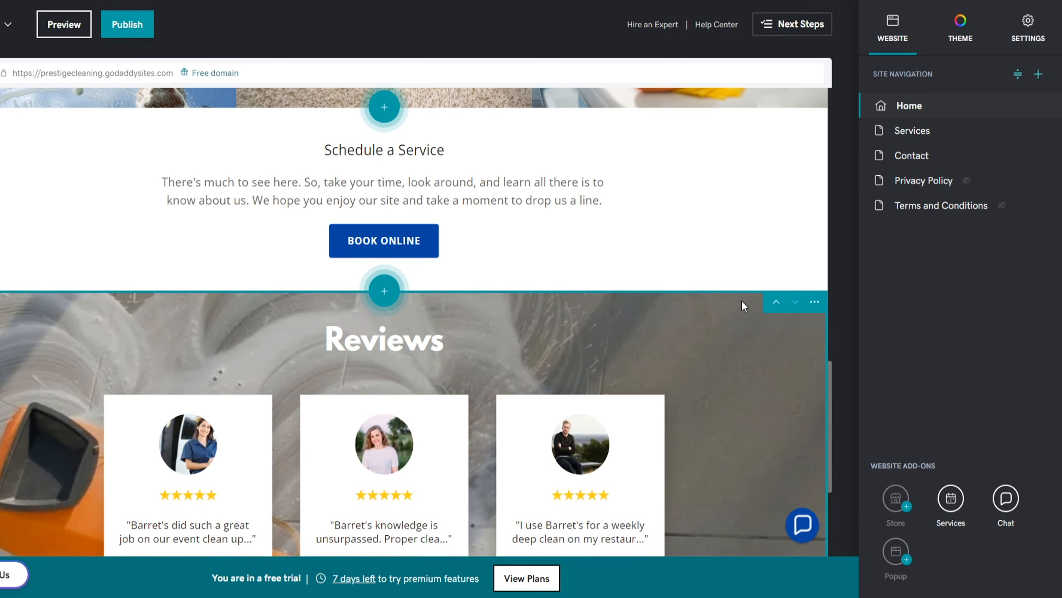
pyautogui.click(484, 307)
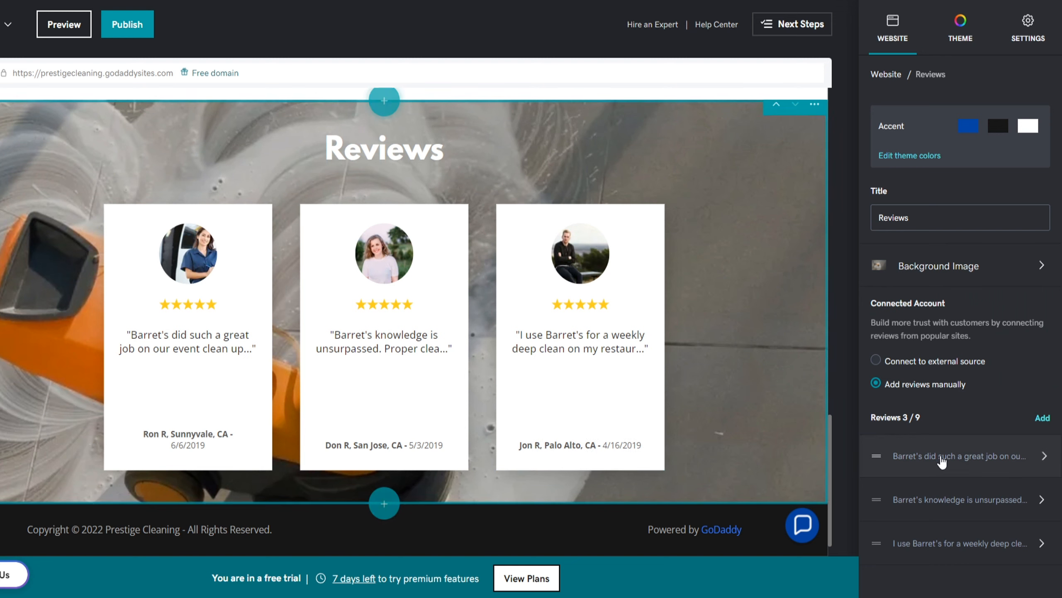
# Change the first review's Barret's to Prestige, give it 4 stars, and enter a Miami, FL reviewer and date 6/6/2022
pyautogui.click(987, 465)
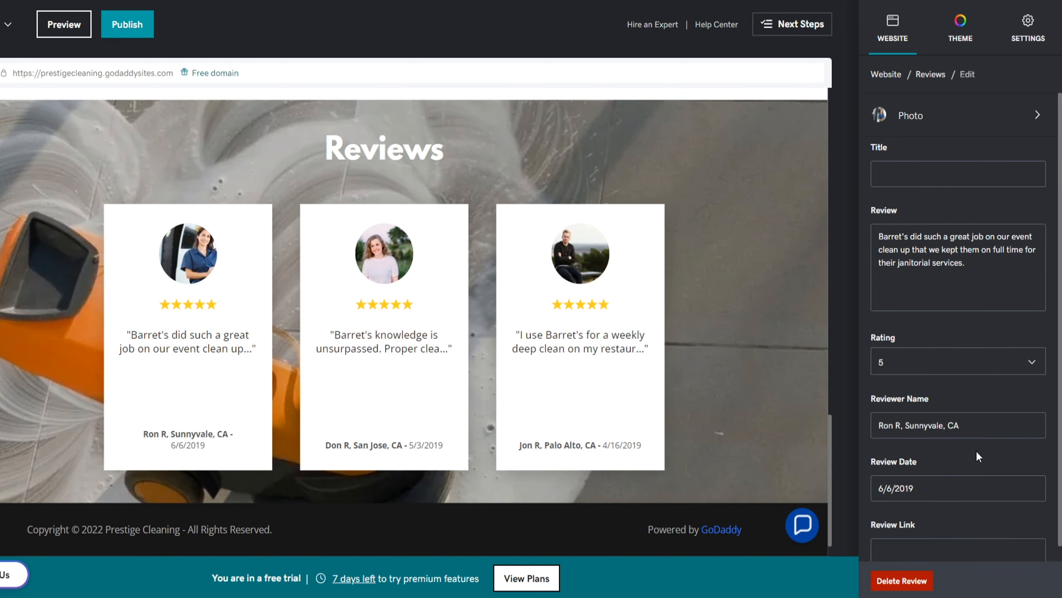
pyautogui.moveTo(907, 237); pyautogui.dragTo(888, 236)
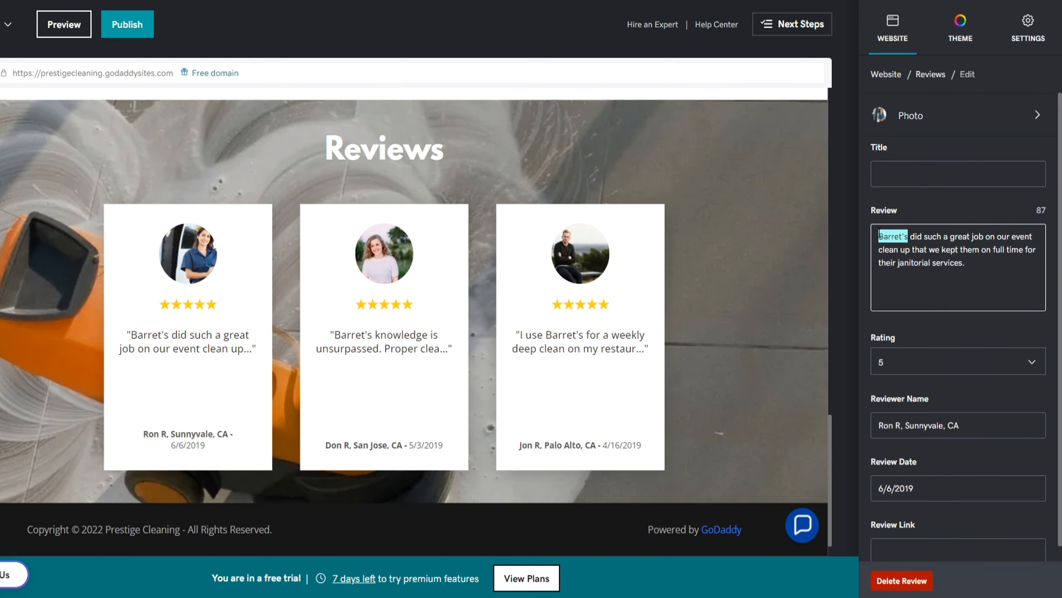
pyautogui.write('Prestige')
pyautogui.click(894, 358)
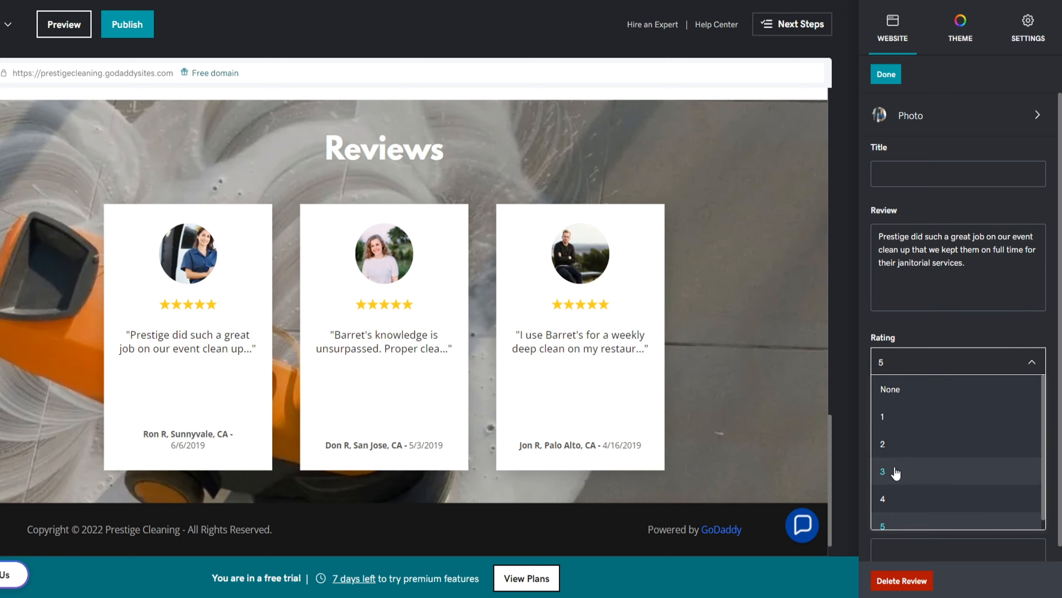
pyautogui.click(895, 498)
pyautogui.moveTo(958, 425); pyautogui.dragTo(880, 425)
pyautogui.write('Jon W, Miami, FL')
pyautogui.click(915, 488)
pyautogui.press('BackSpace')
pyautogui.press('BackSpace')
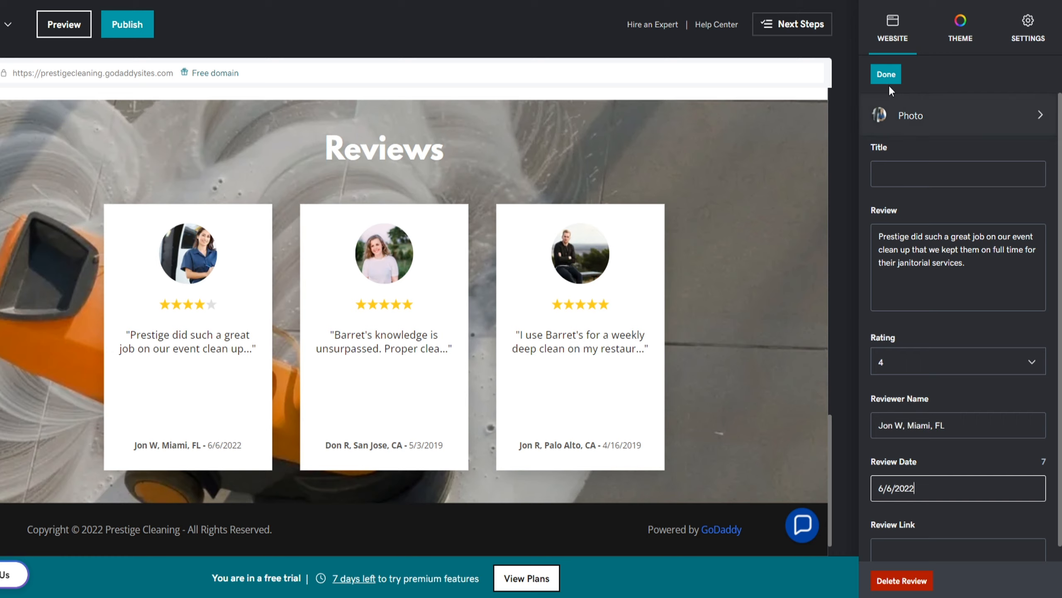
pyautogui.click(886, 76)
pyautogui.click(882, 79)
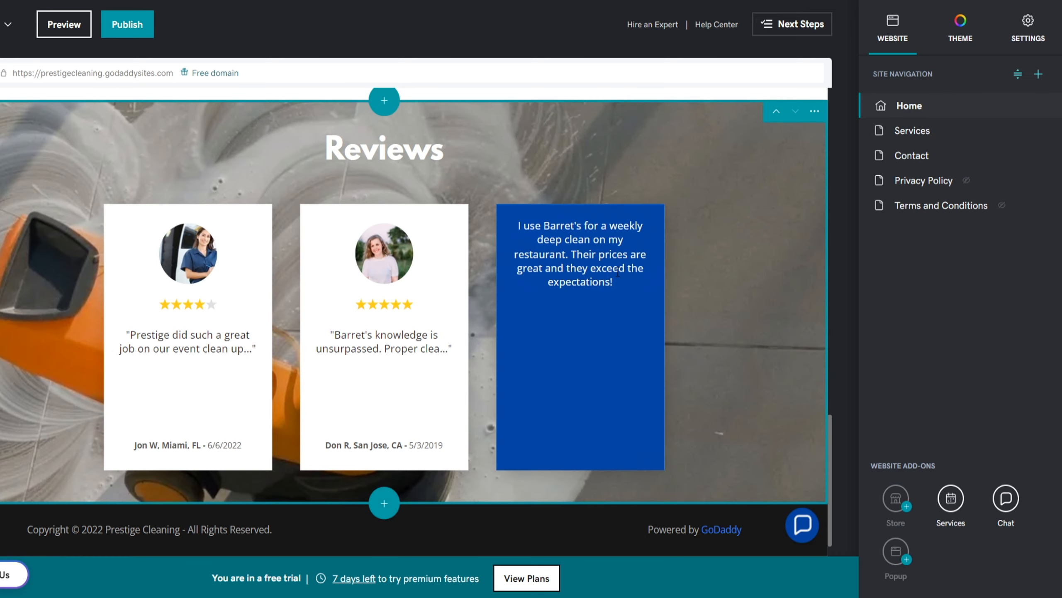
# Add a Frequently Asked Questions section from the General types below Reviews
pyautogui.click(390, 504)
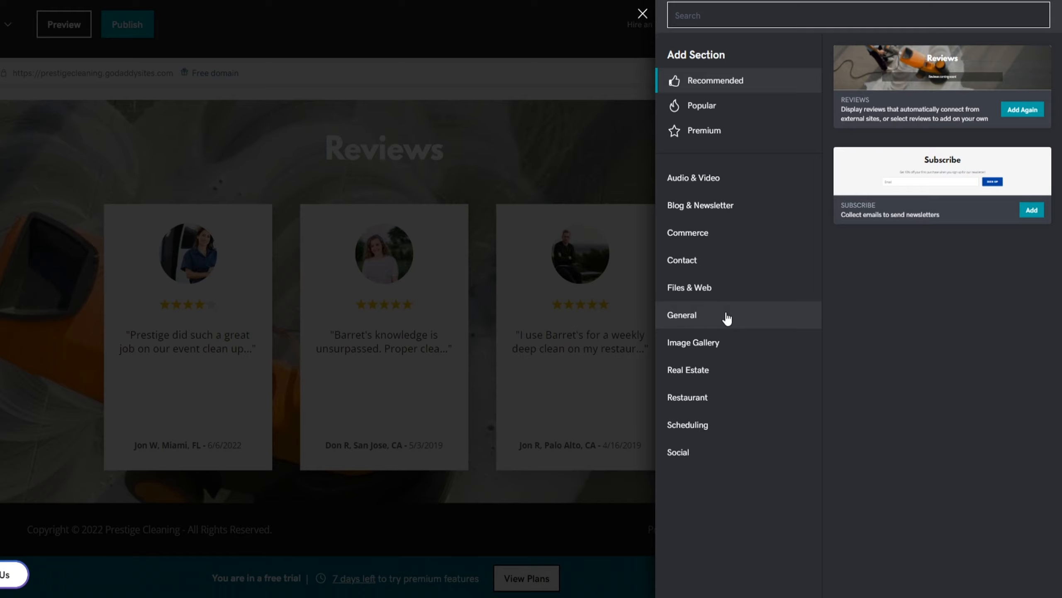
pyautogui.click(727, 318)
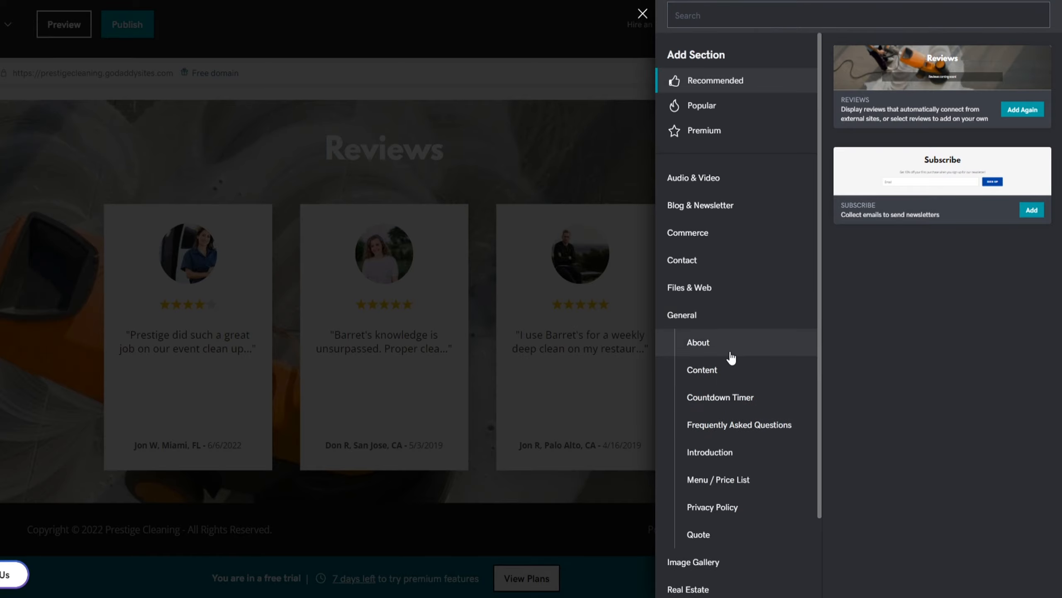
pyautogui.click(731, 424)
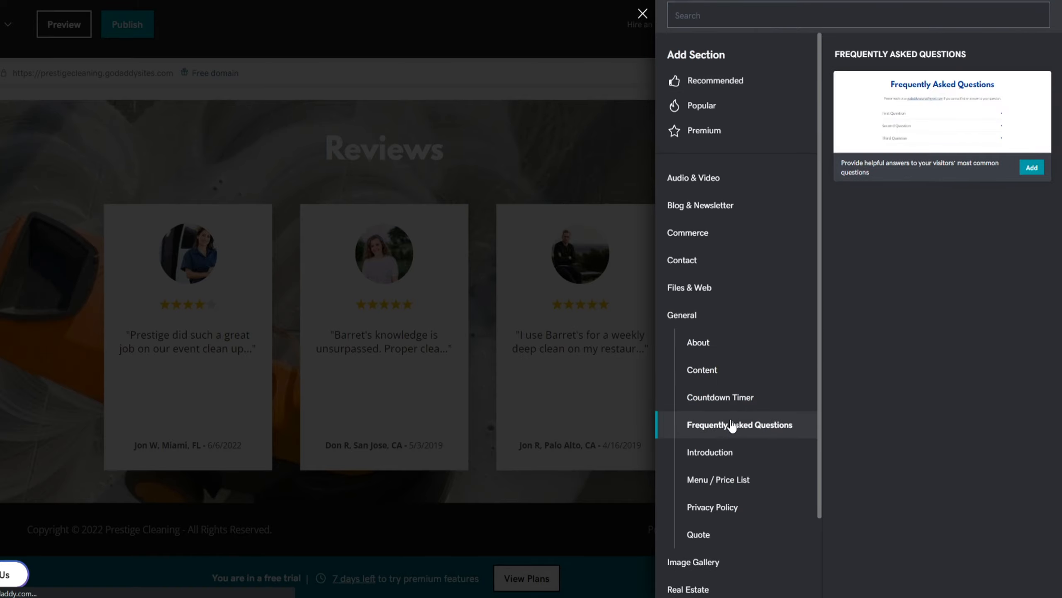
pyautogui.click(1033, 168)
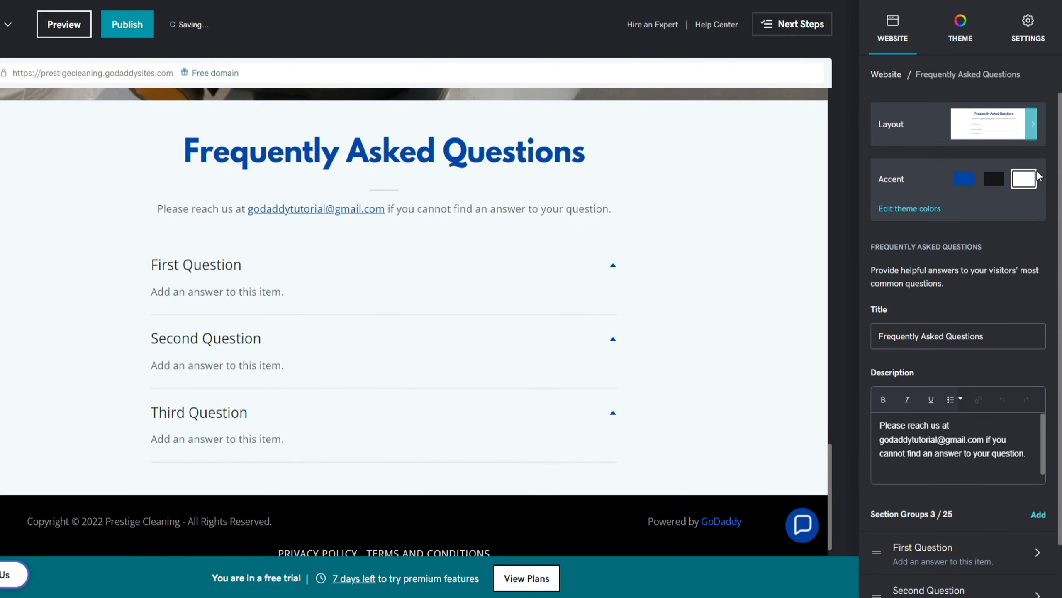
# Add a Contact Us section with the map layout below the FAQ
pyautogui.click(381, 500)
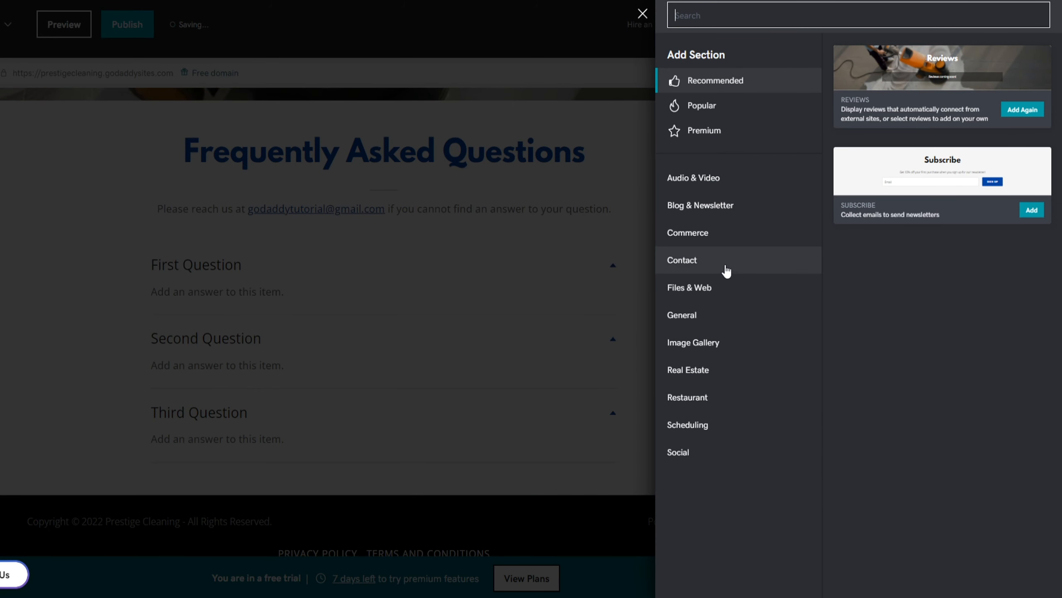
pyautogui.click(727, 269)
pyautogui.click(718, 289)
pyautogui.scroll(-5, 955, 325)
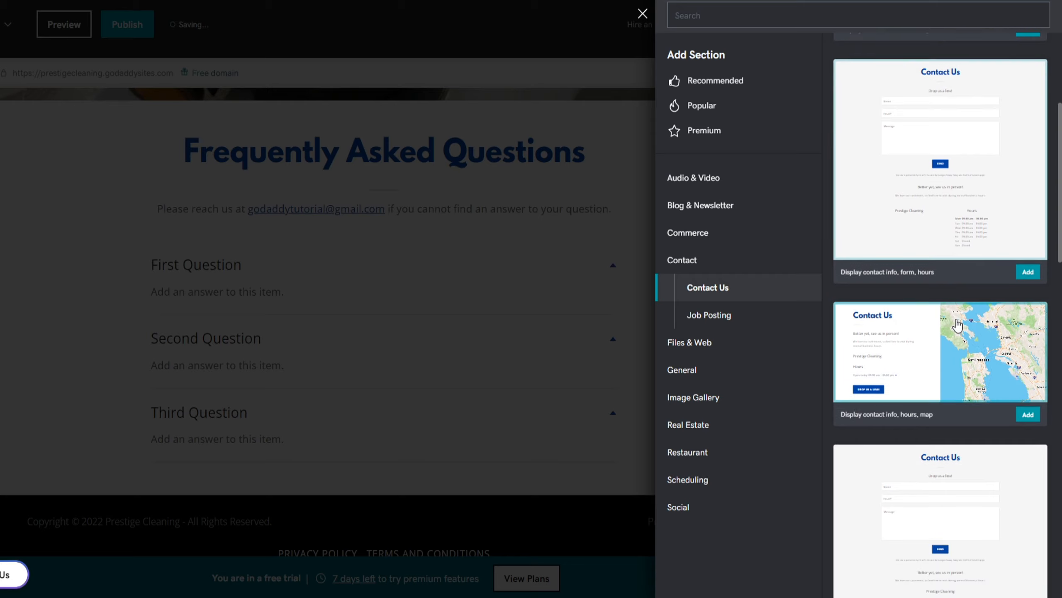
pyautogui.click(1028, 352)
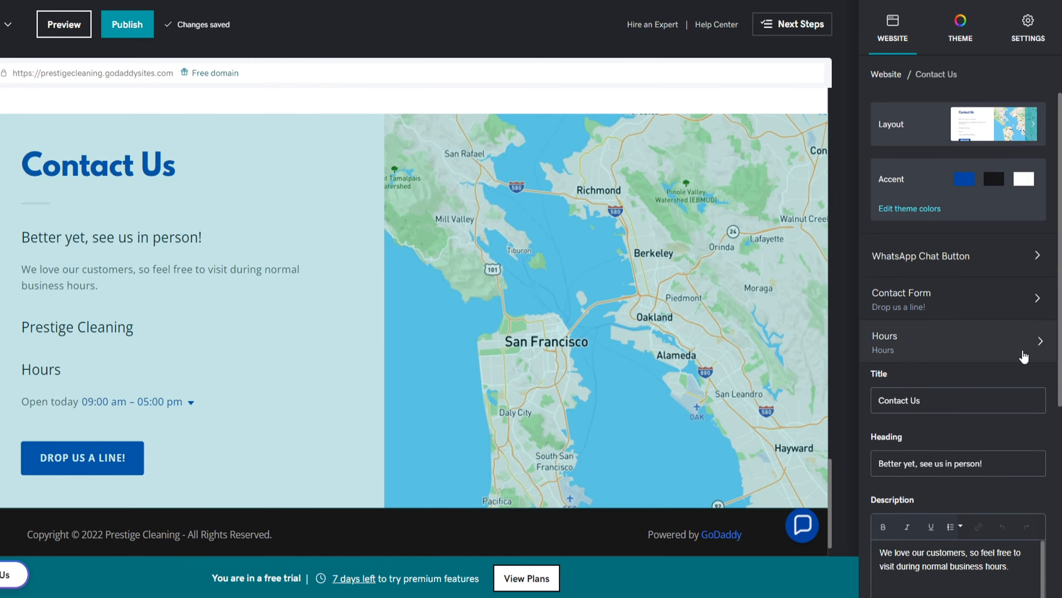
pyautogui.scroll(10, 603, 325)
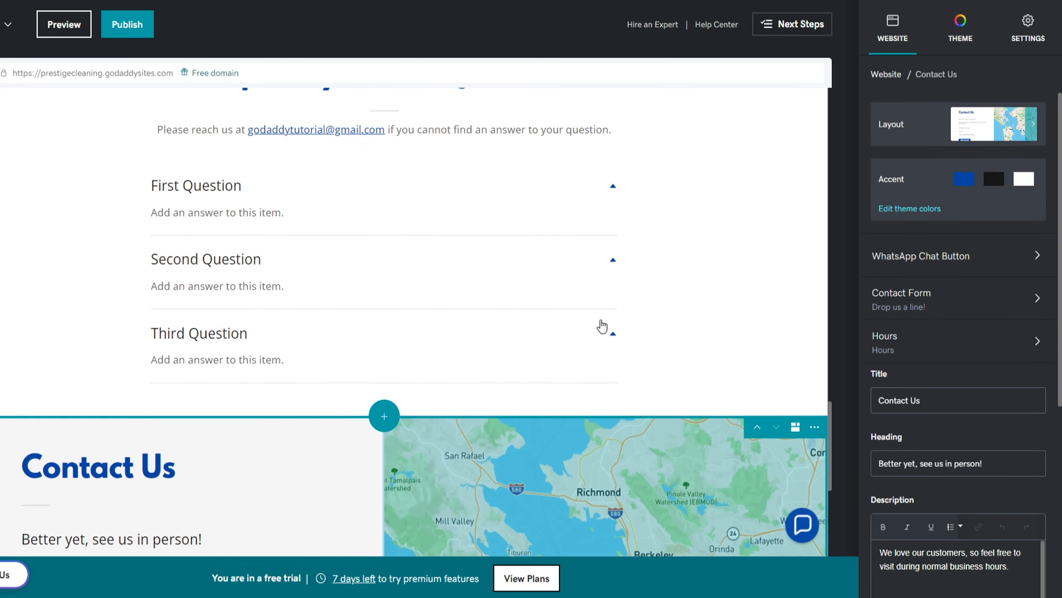
pyautogui.click(765, 195)
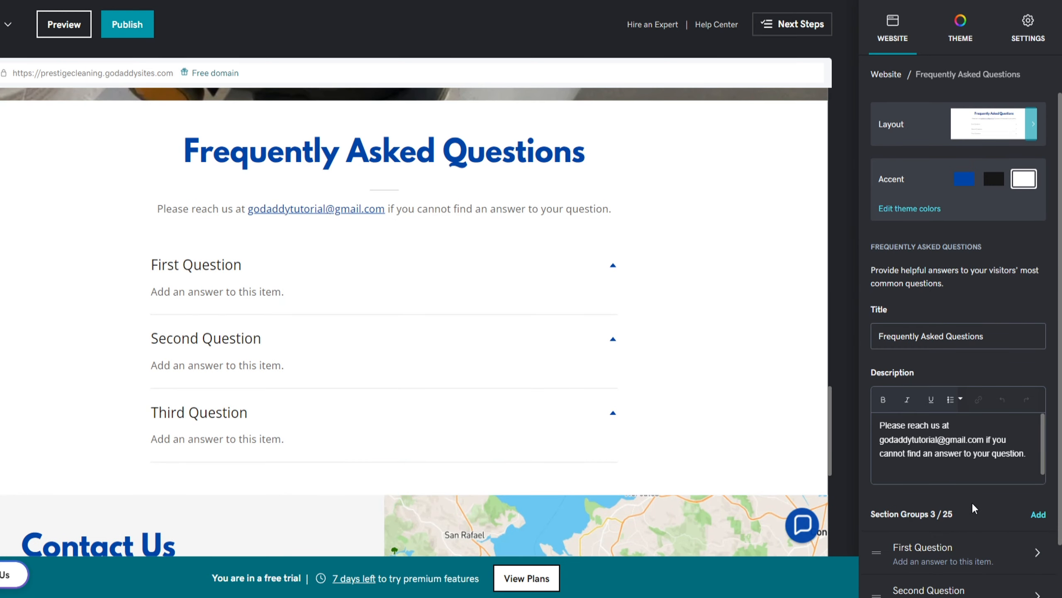
pyautogui.scroll(-2, 971, 501)
# Paste the pricing question and its answer into the first FAQ entry
pyautogui.click(1015, 489)
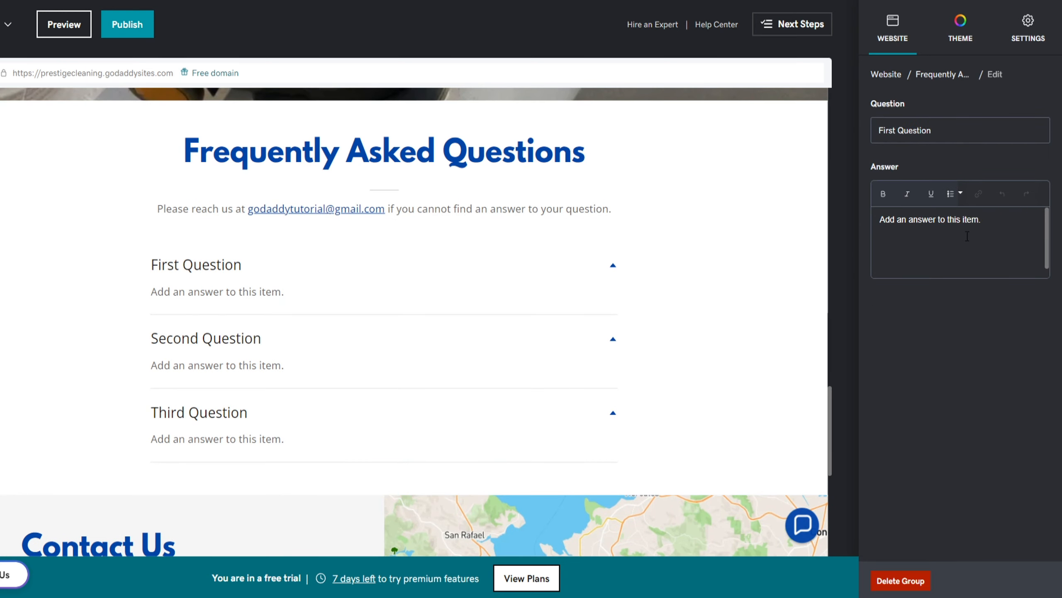
pyautogui.moveTo(950, 132); pyautogui.dragTo(852, 125)
pyautogui.write('How much does it cost to clean my home?')
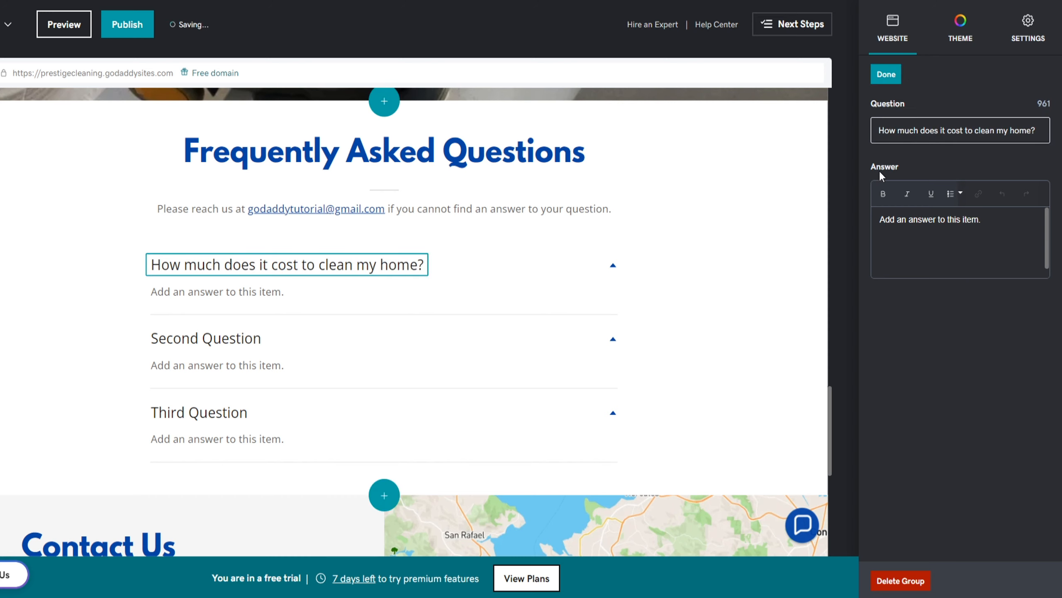
pyautogui.click(880, 217)
pyautogui.write('Our pricing is flexible and varies depending on the sq. footage of your home. Give us a call today for a custom quote!')
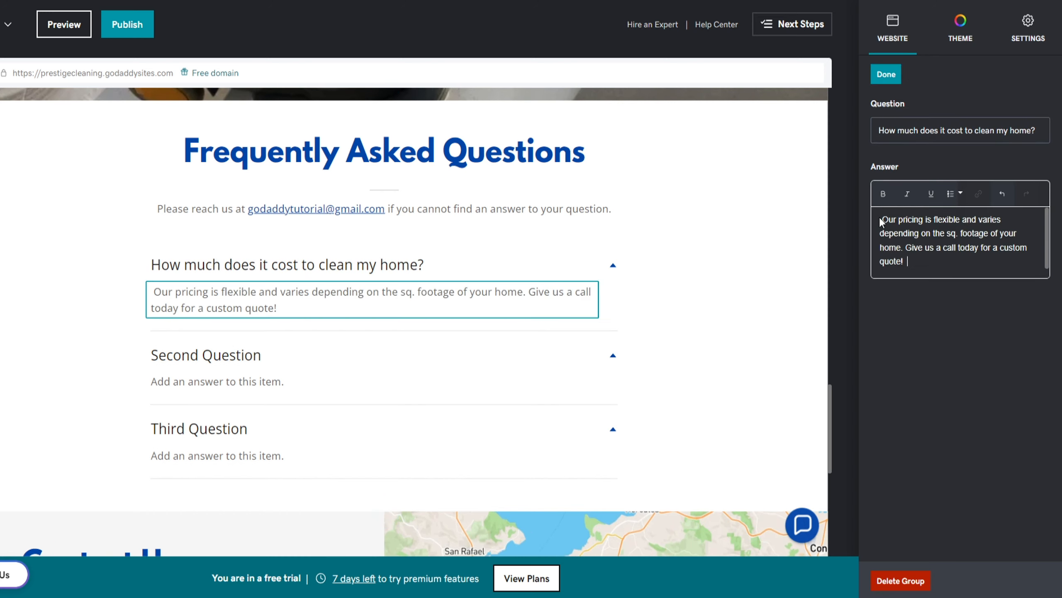
pyautogui.click(891, 77)
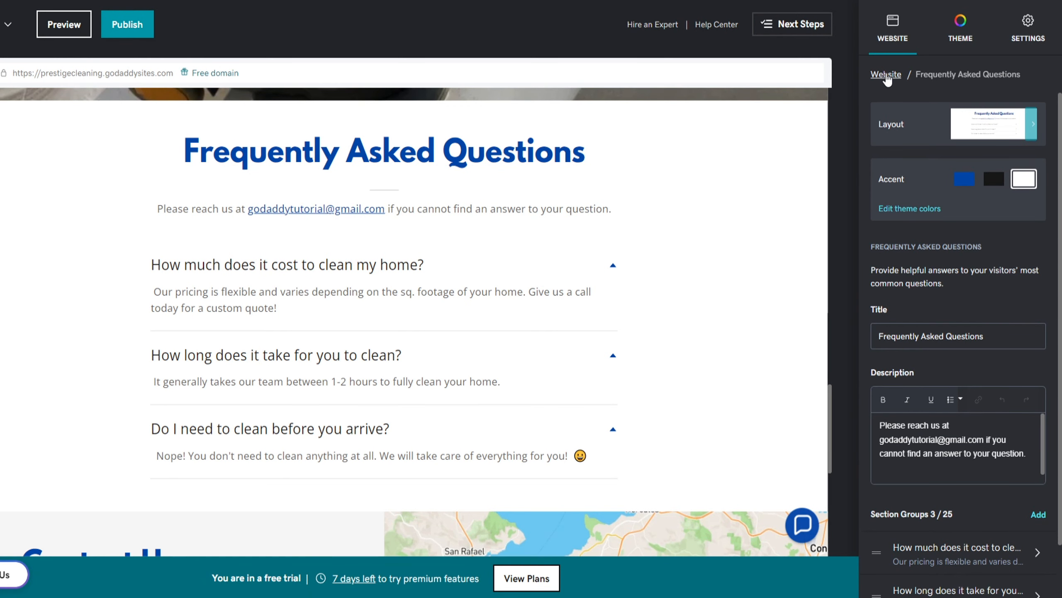
pyautogui.click(887, 77)
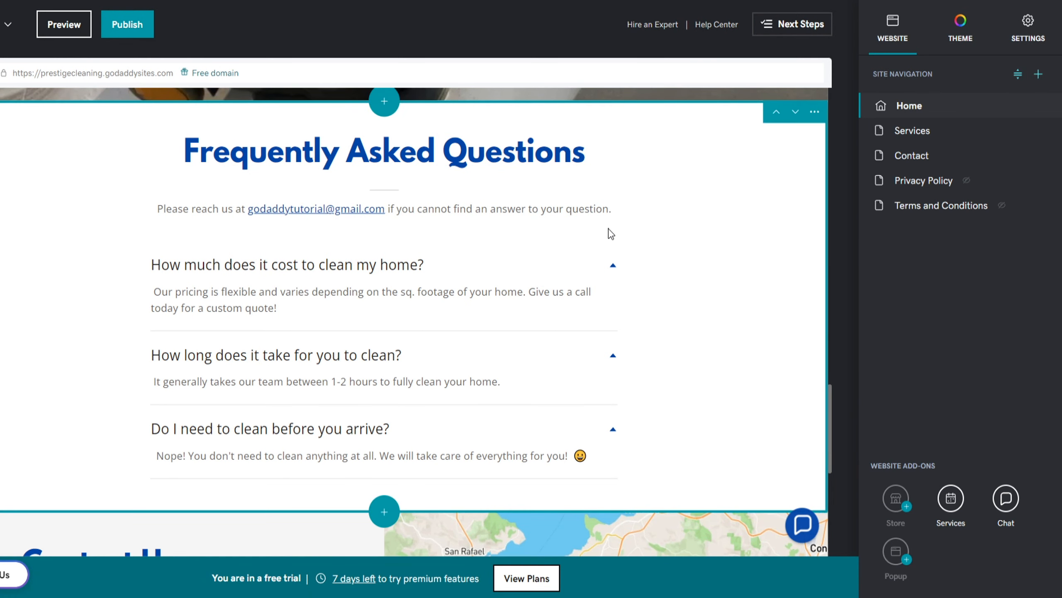
pyautogui.scroll(-3, 531, 261)
pyautogui.scroll(-6, 532, 262)
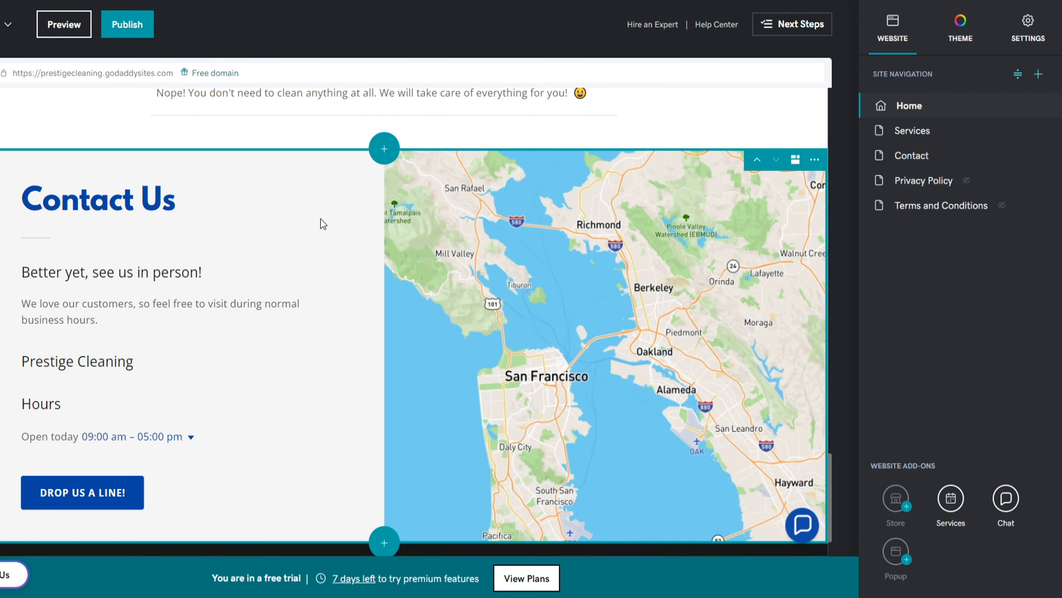
# Give the Contact Us section the blue accent and retitle its form 'Get in Touch'
pyautogui.click(333, 171)
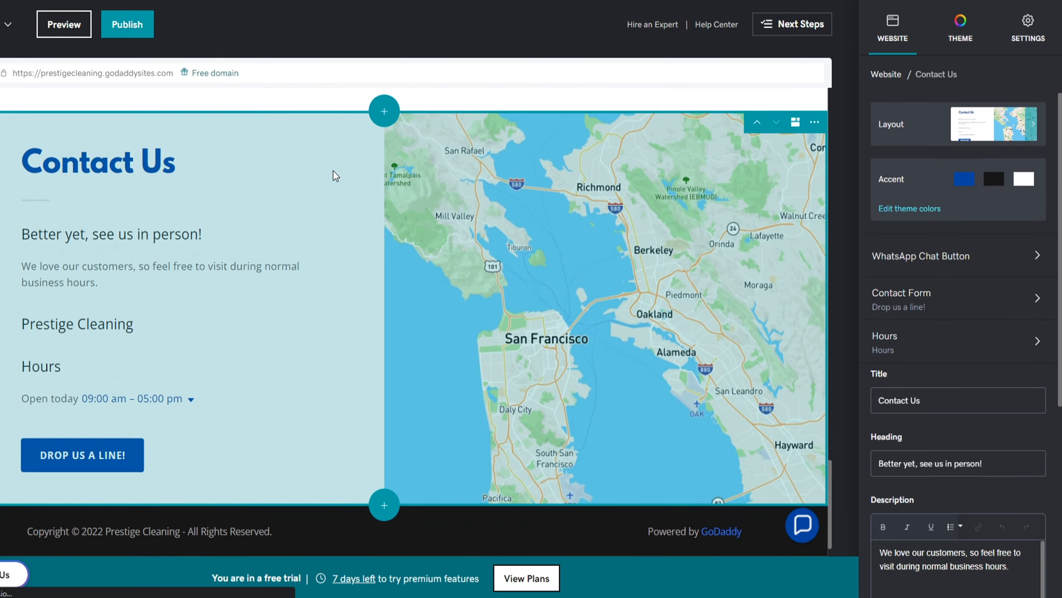
pyautogui.click(966, 183)
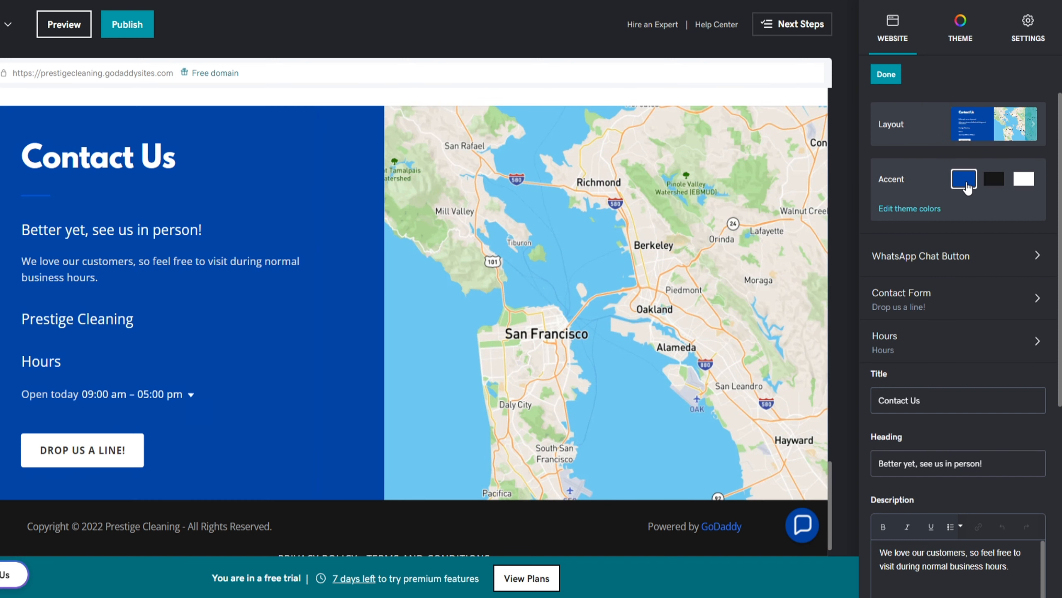
pyautogui.click(969, 298)
pyautogui.moveTo(967, 290); pyautogui.dragTo(865, 286)
pyautogui.write('Get in Touch')
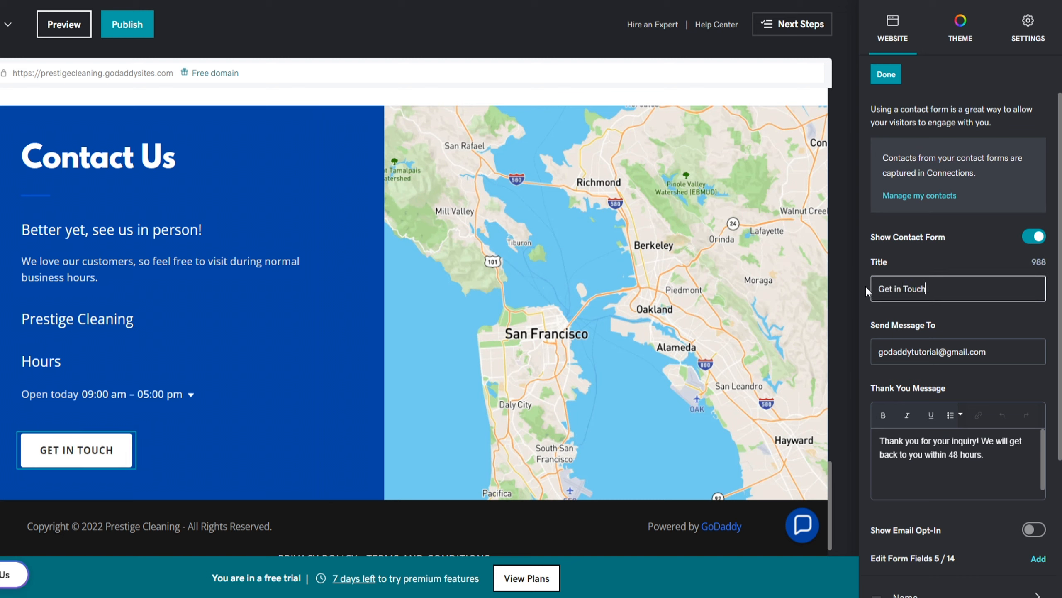
pyautogui.click(894, 81)
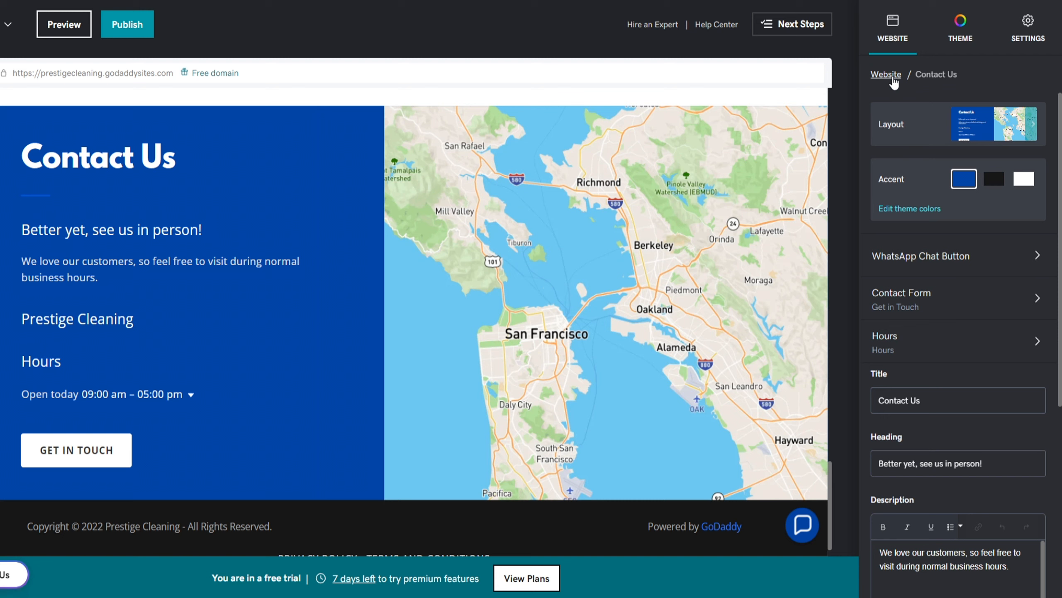
# Set Saturday business hours to open, closing at 2:00 pm
pyautogui.click(892, 345)
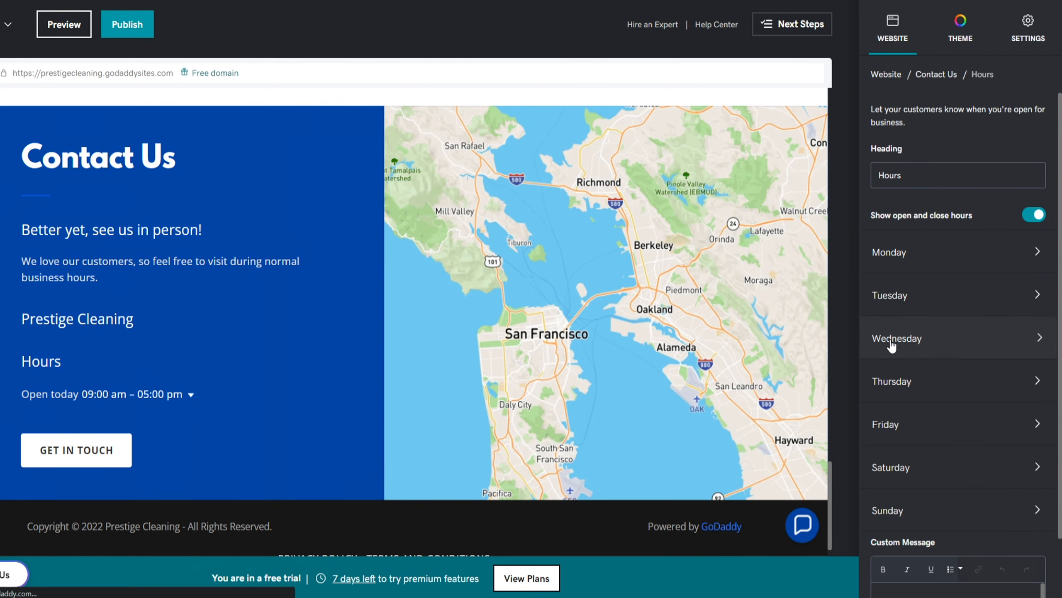
pyautogui.click(897, 460)
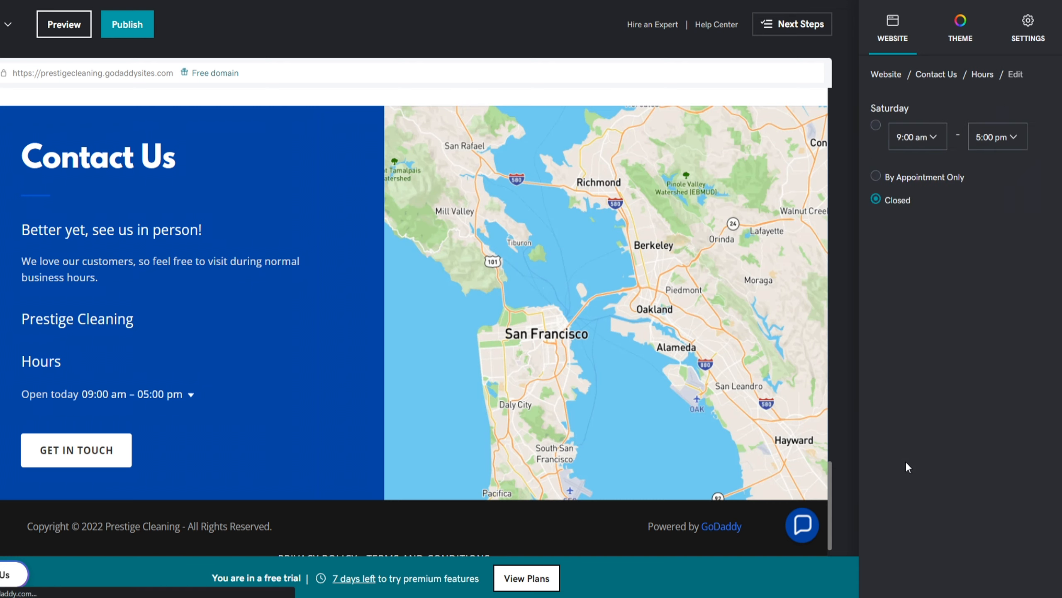
pyautogui.click(875, 126)
pyautogui.click(1011, 144)
pyautogui.scroll(5, 1003, 208)
pyautogui.click(1003, 207)
pyautogui.click(898, 80)
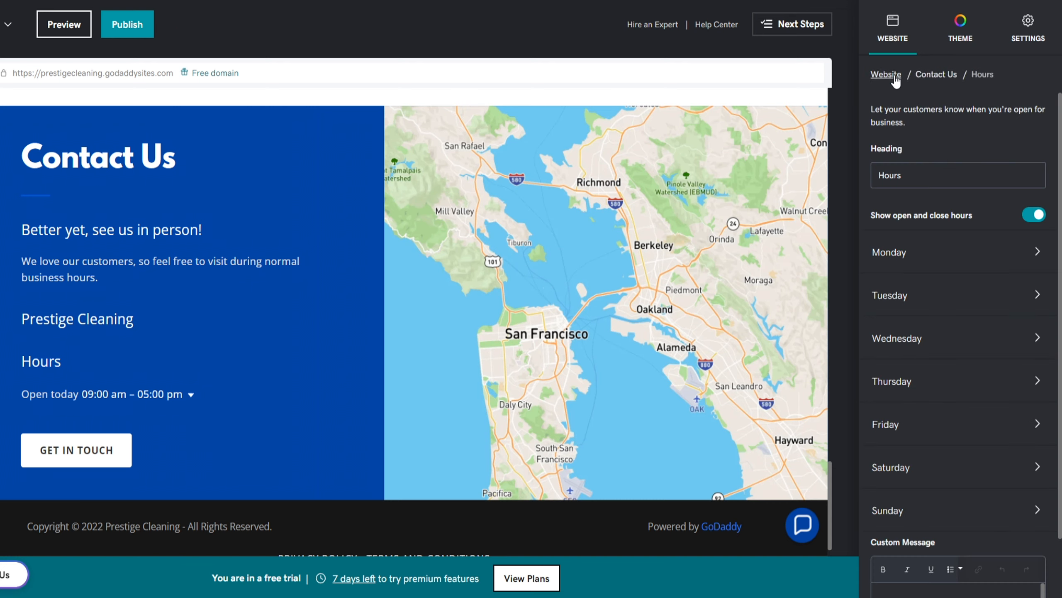
pyautogui.click(930, 75)
# Enter the Miami business address from suggestions, plus the business phone number and e-mail
pyautogui.scroll(-5, 909, 398)
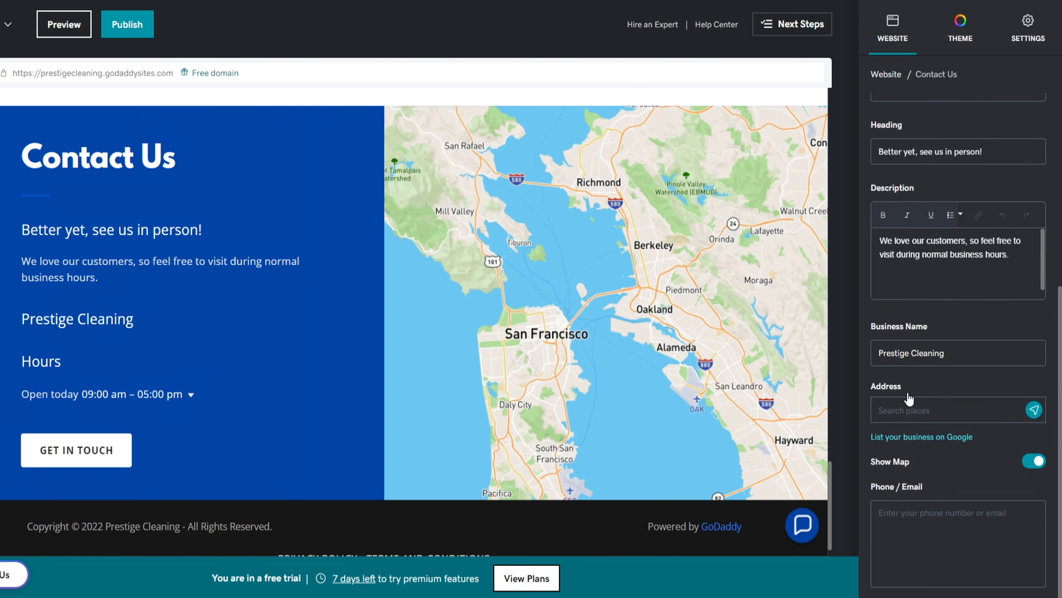
pyautogui.click(911, 412)
pyautogui.write('Southwest 117th Street, Miami, Florida 33156, United States')
pyautogui.click(912, 444)
pyautogui.click(912, 516)
pyautogui.write('123-456-7890')
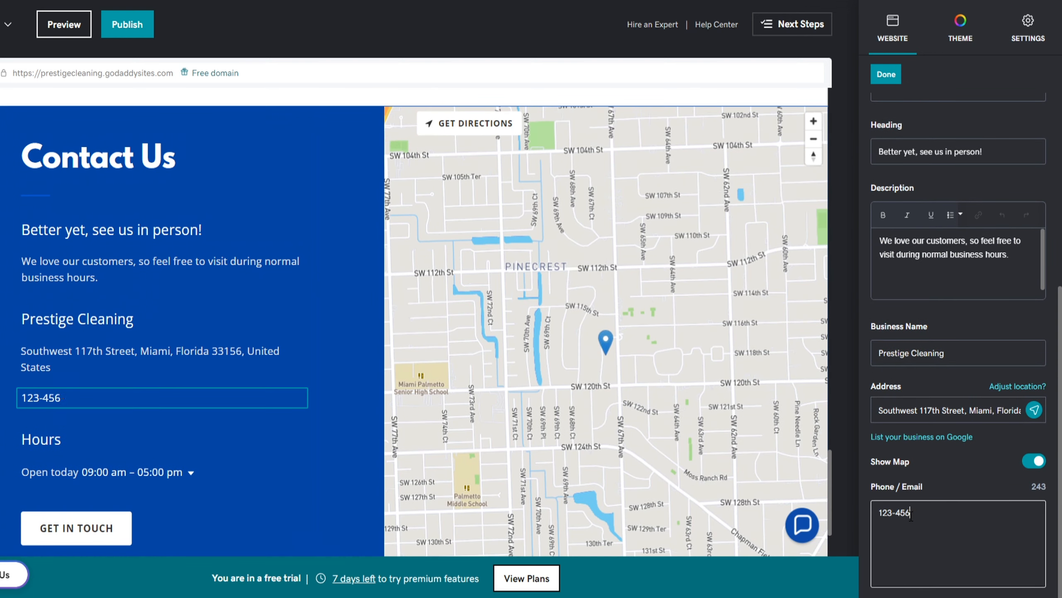
pyautogui.press('Return')
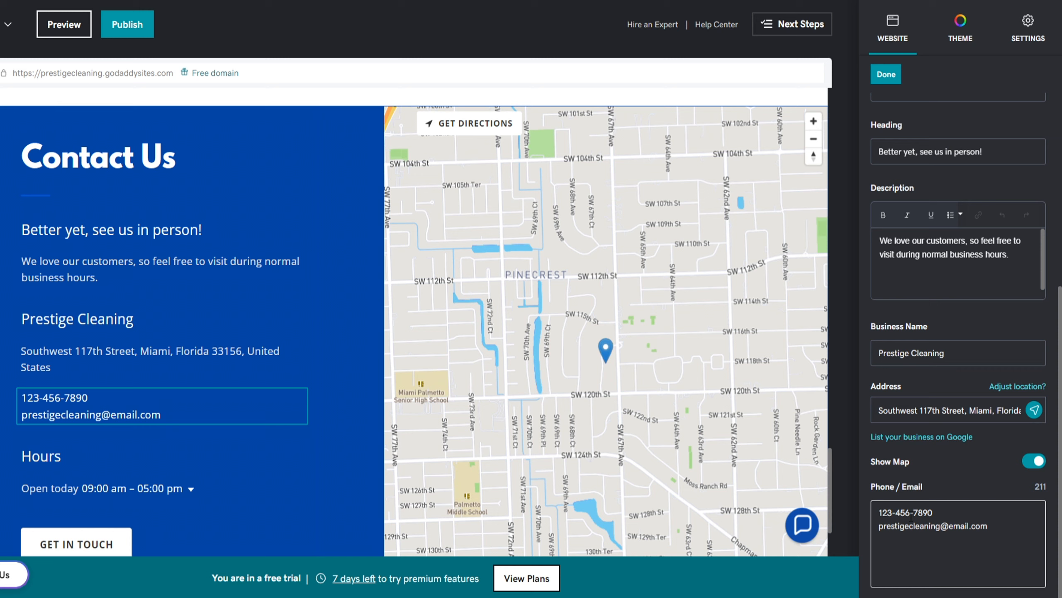
pyautogui.click(892, 81)
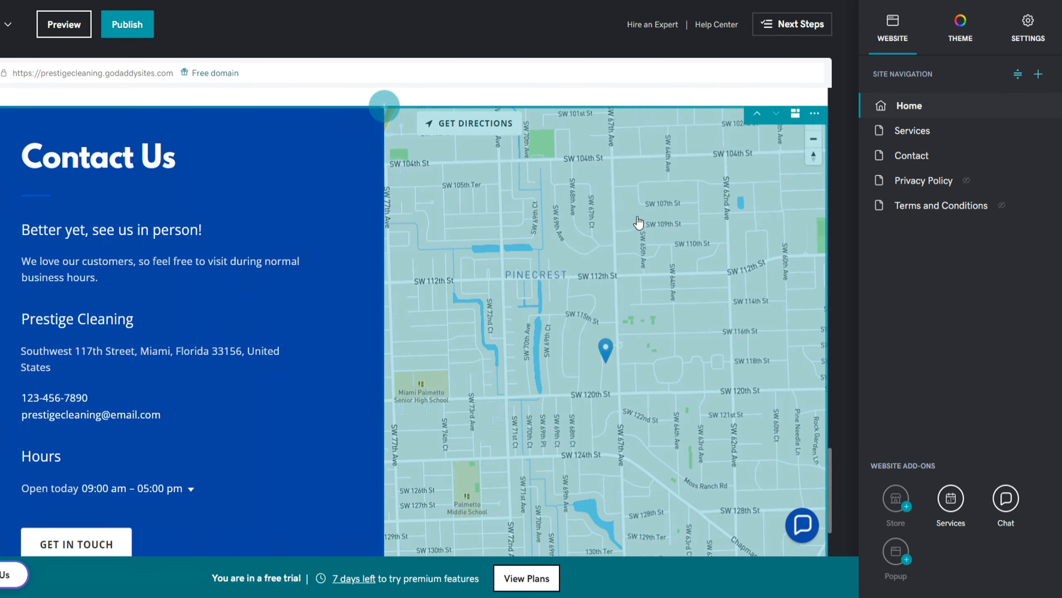
# Give the footer the blue accent and replace its footer note text
pyautogui.scroll(-3, 554, 261)
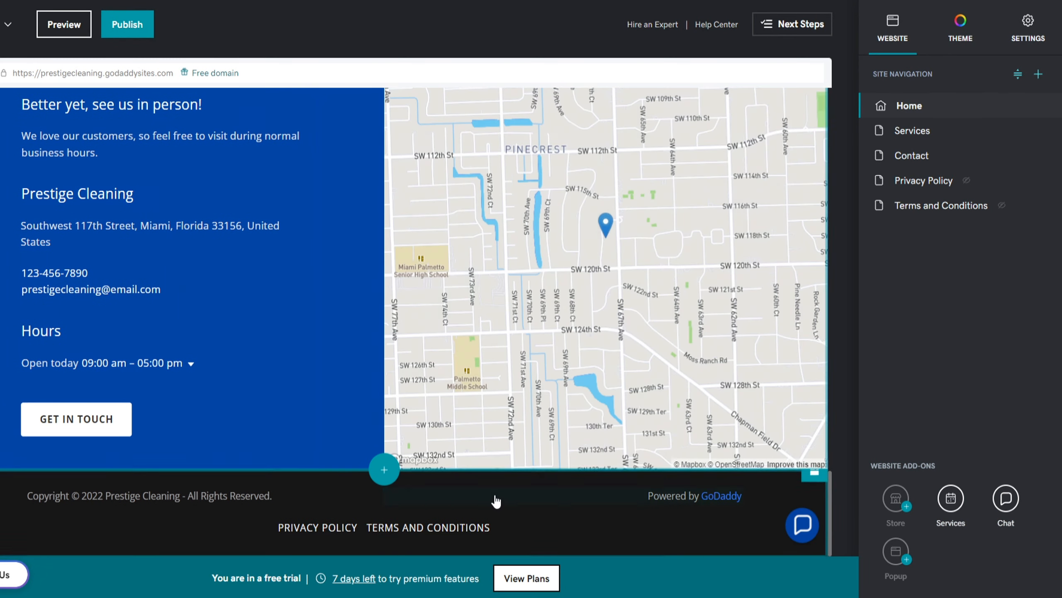
pyautogui.click(491, 507)
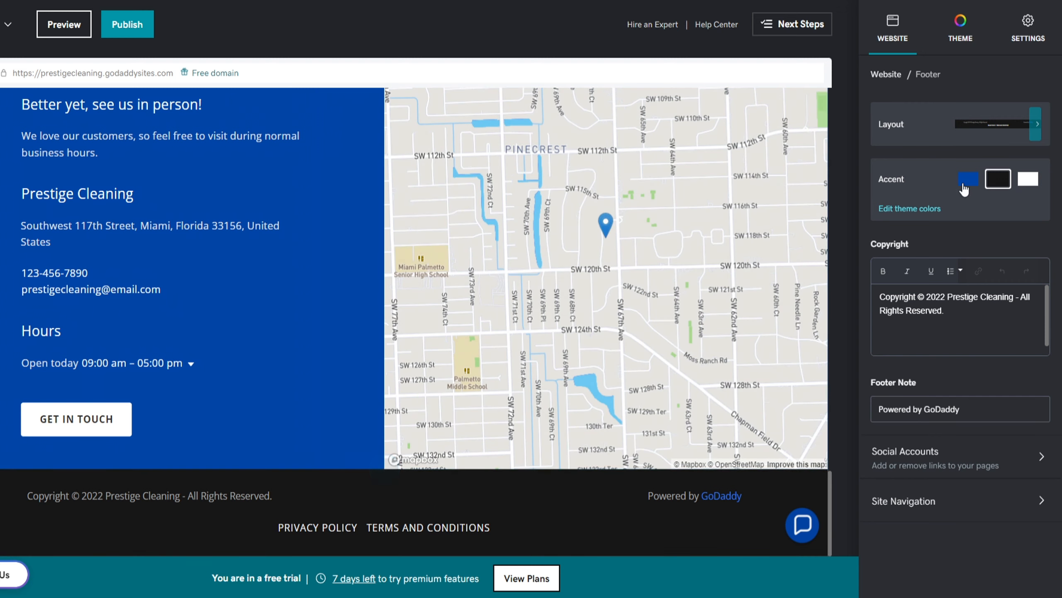
pyautogui.click(968, 181)
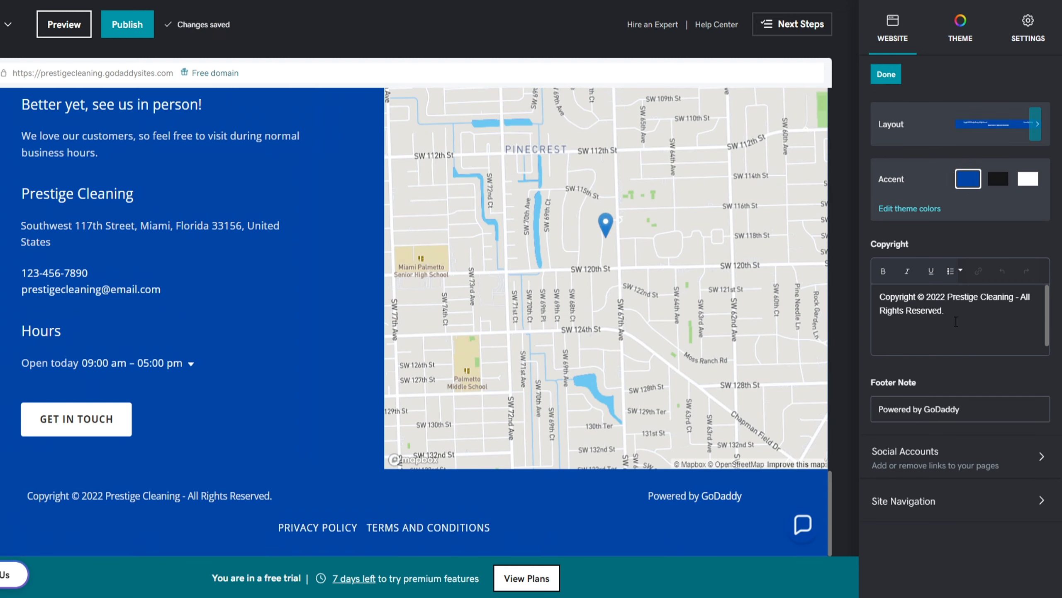
pyautogui.moveTo(965, 410); pyautogui.dragTo(889, 406)
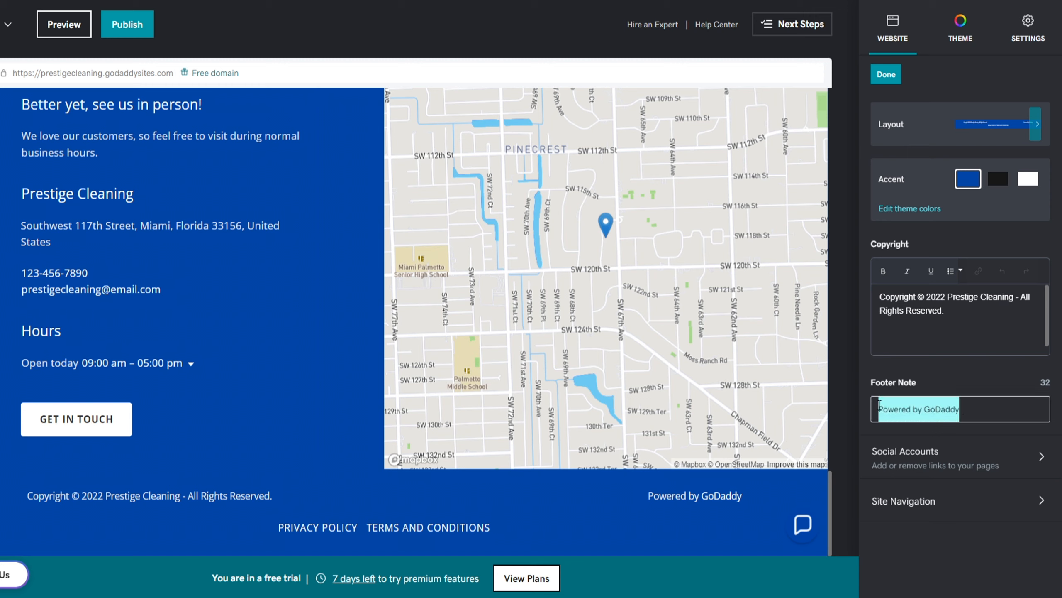
pyautogui.write('S')
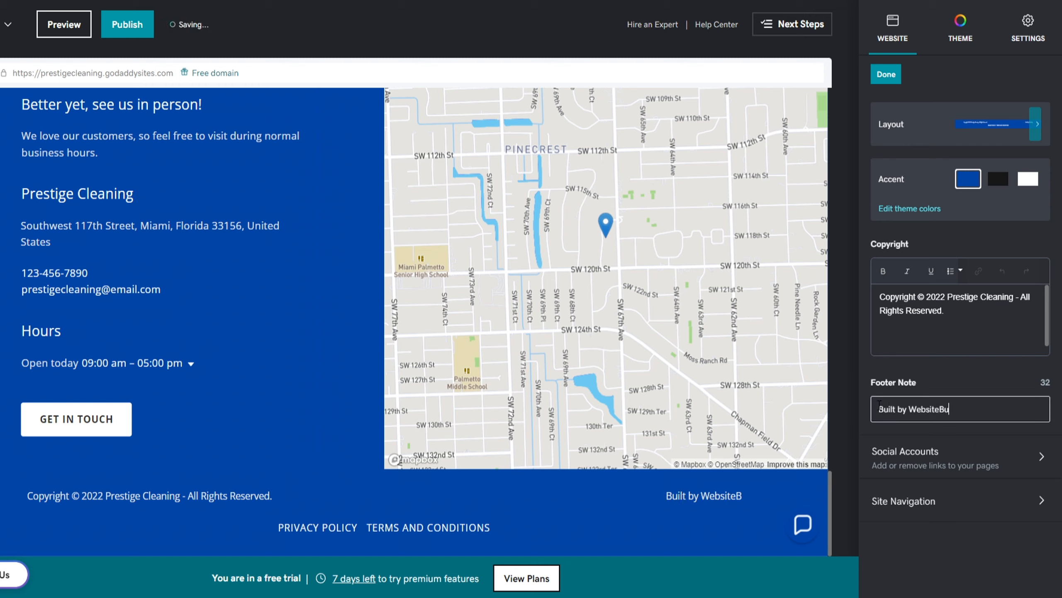
# Fill in the Facebook, Instagram and Yelp account links for WebsiteBuddies in the footer
pyautogui.click(981, 459)
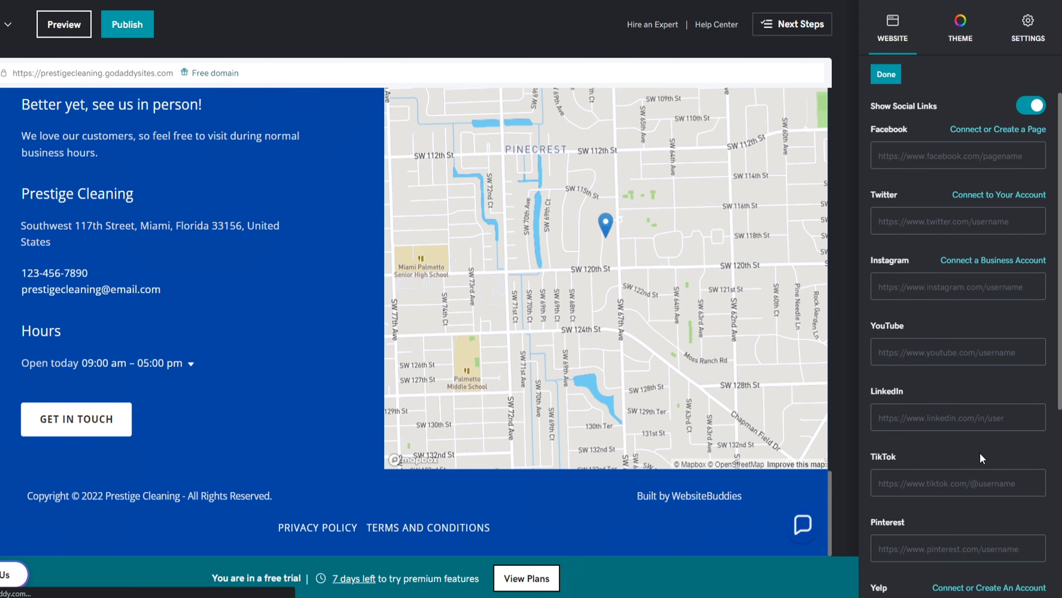
pyautogui.click(928, 160)
pyautogui.write('facebook.com/websitebuddies')
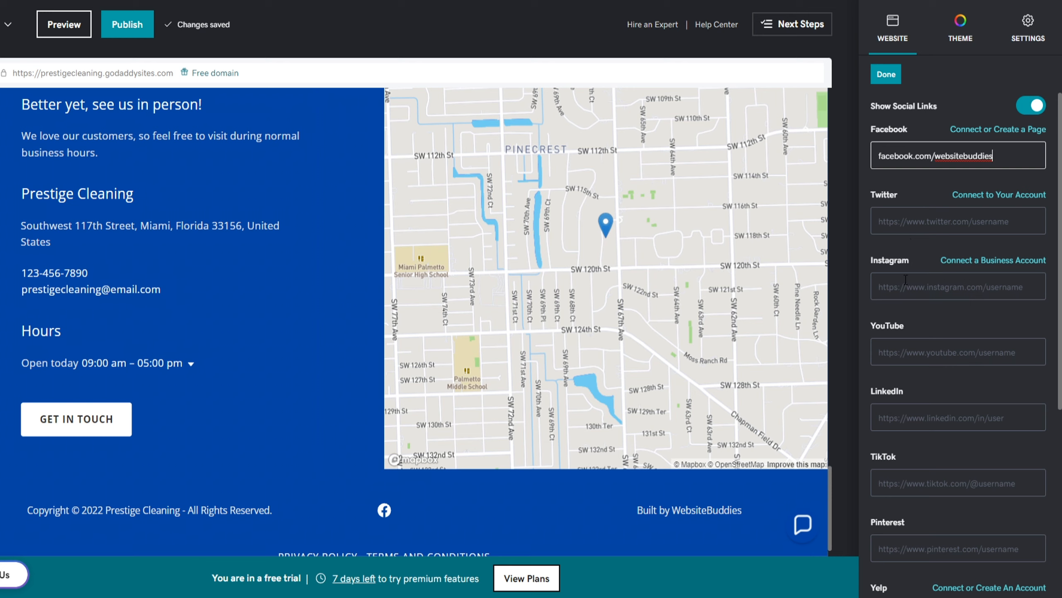
pyautogui.click(906, 280)
pyautogui.write('instagram.com/w')
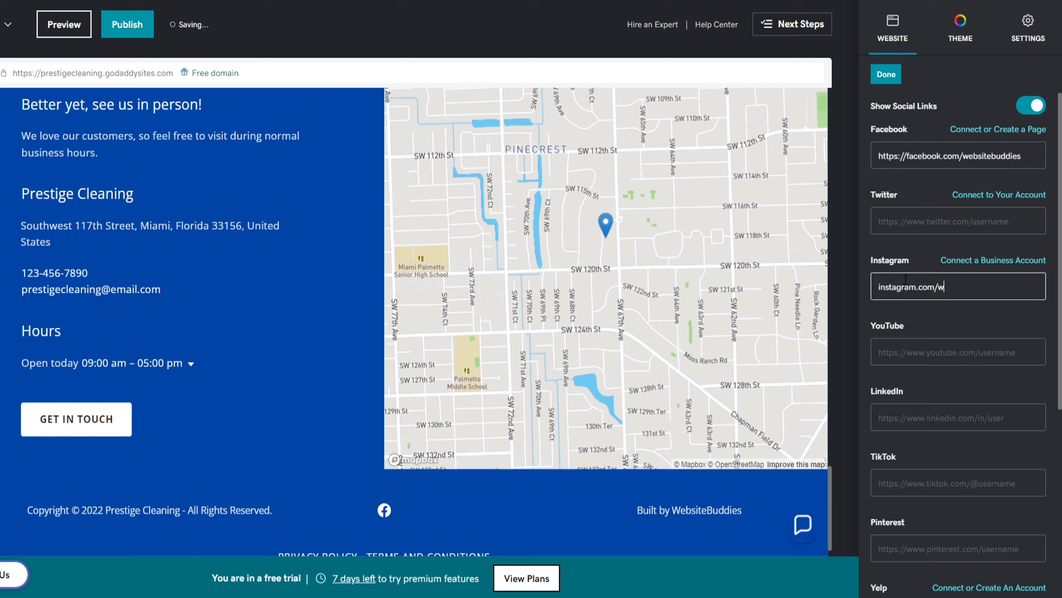
pyautogui.write('ebsitebuddies')
pyautogui.scroll(-5, 920, 347)
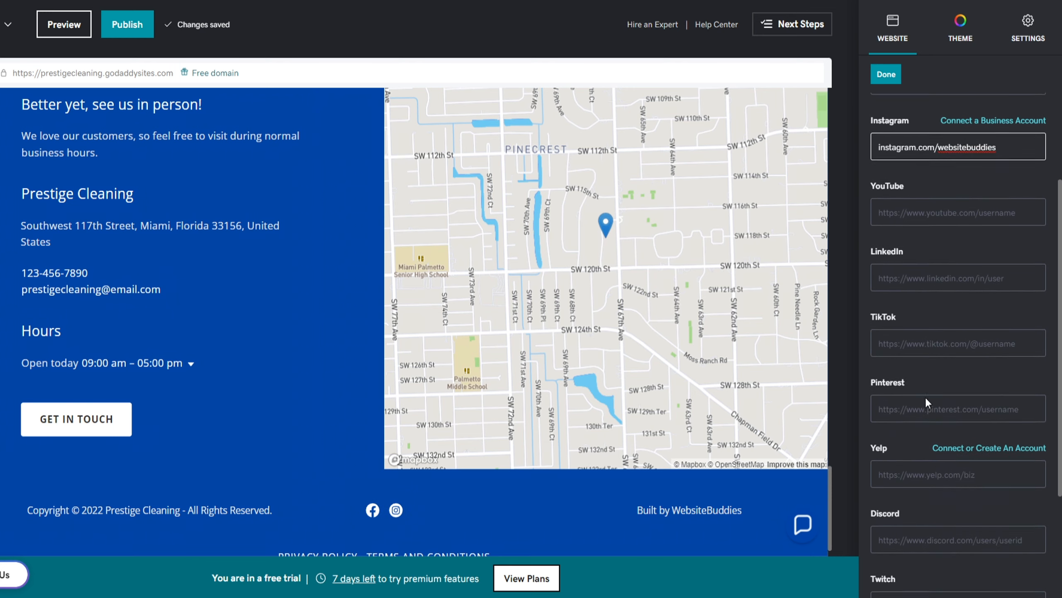
pyautogui.click(929, 426)
pyautogui.write('yelp.com/biz/websitebuddies')
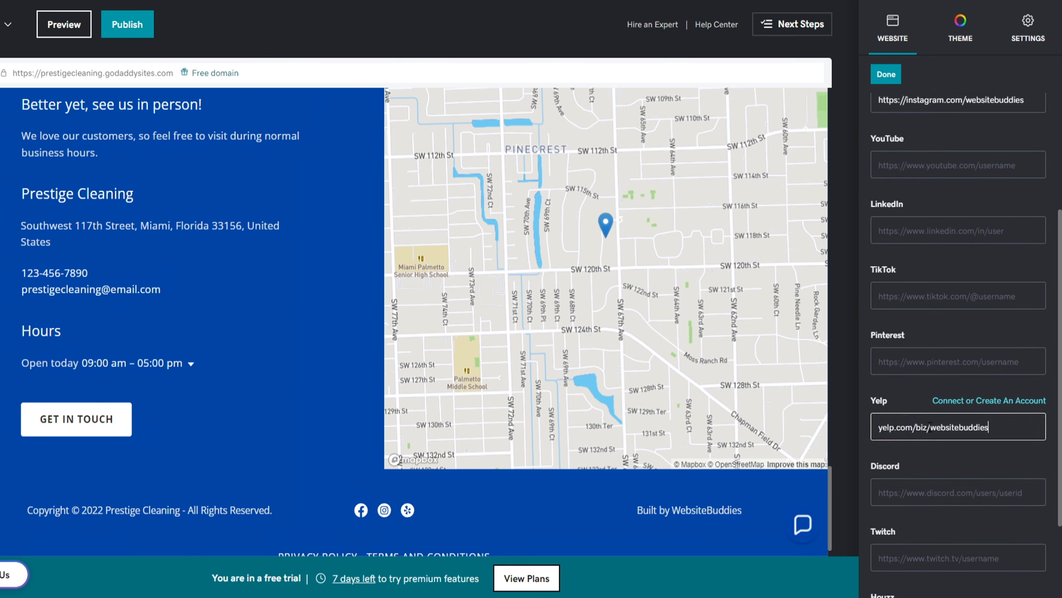
pyautogui.click(886, 74)
pyautogui.moveTo(830, 508); pyautogui.dragTo(851, 92)
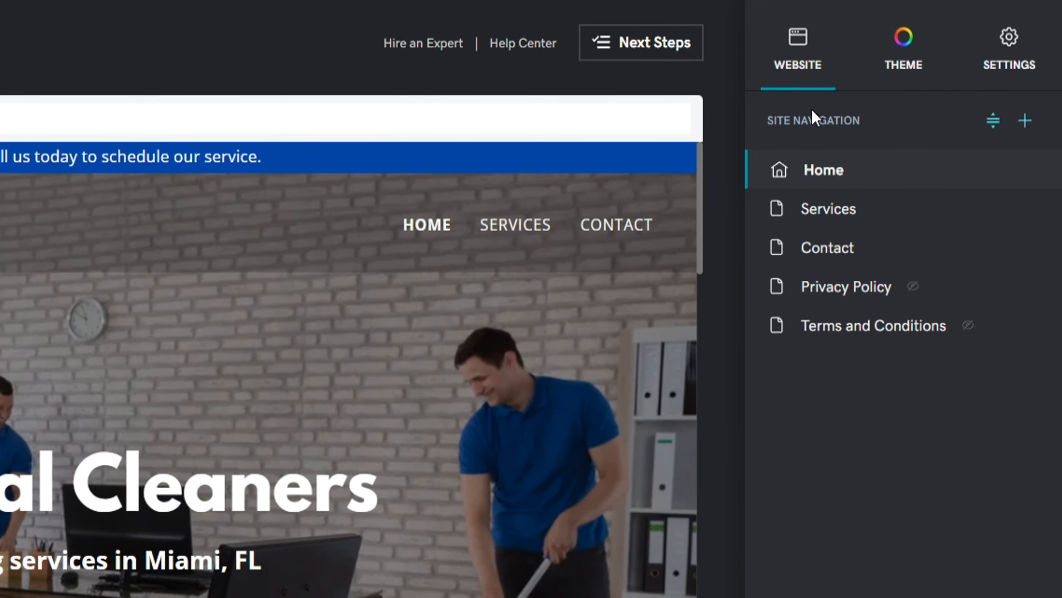
# Delete the Services page
pyautogui.moveTo(1028, 206)
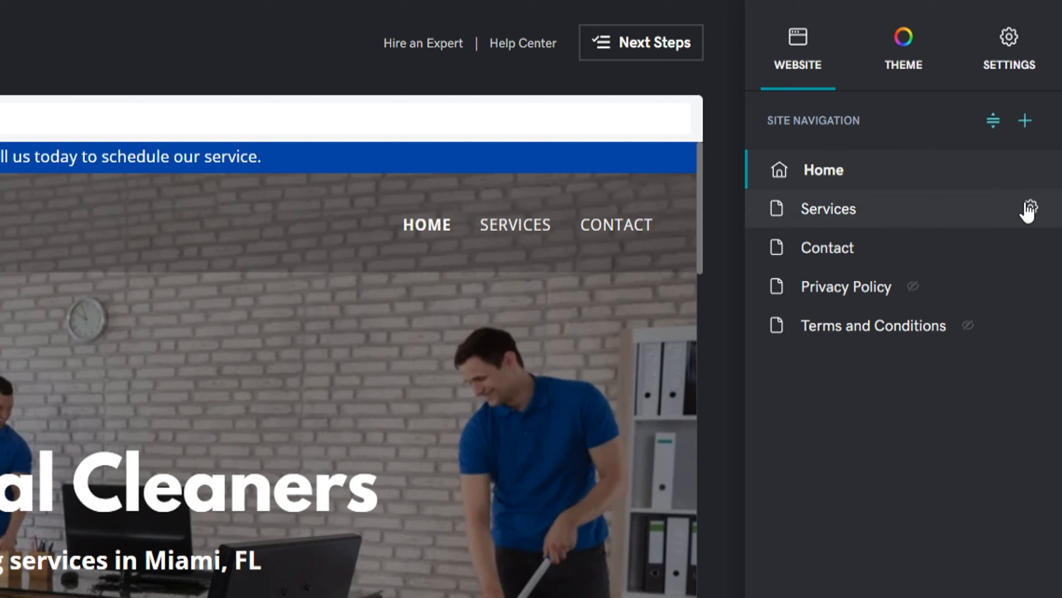
pyautogui.click(1031, 208)
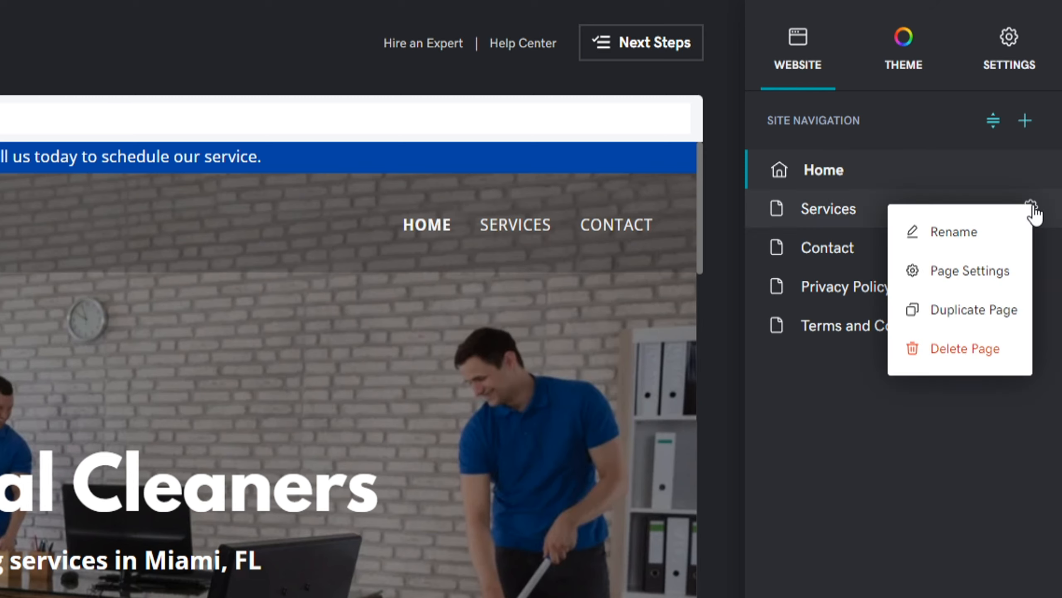
pyautogui.click(989, 354)
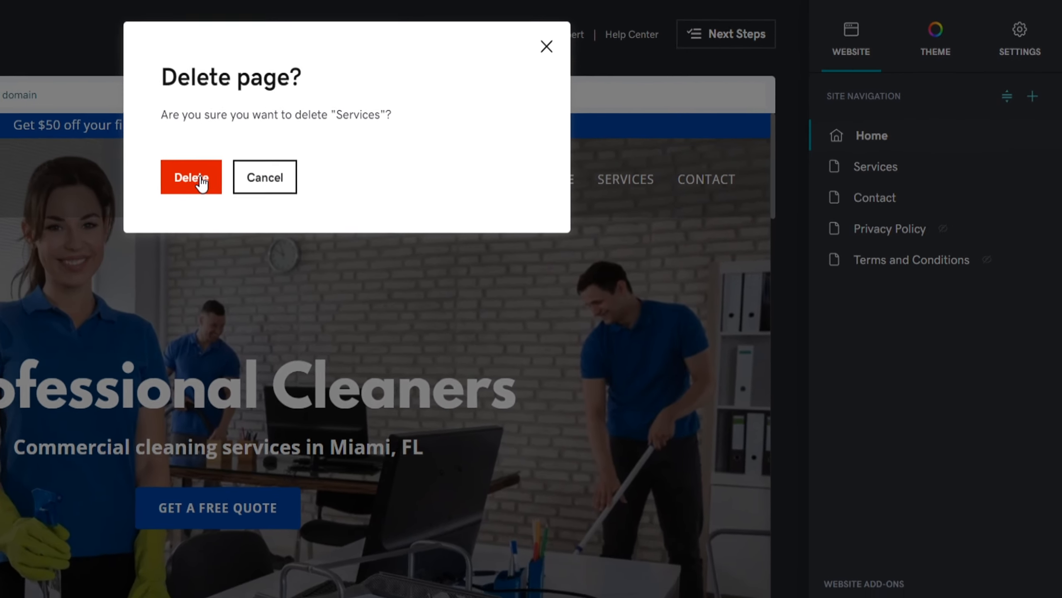
pyautogui.click(191, 177)
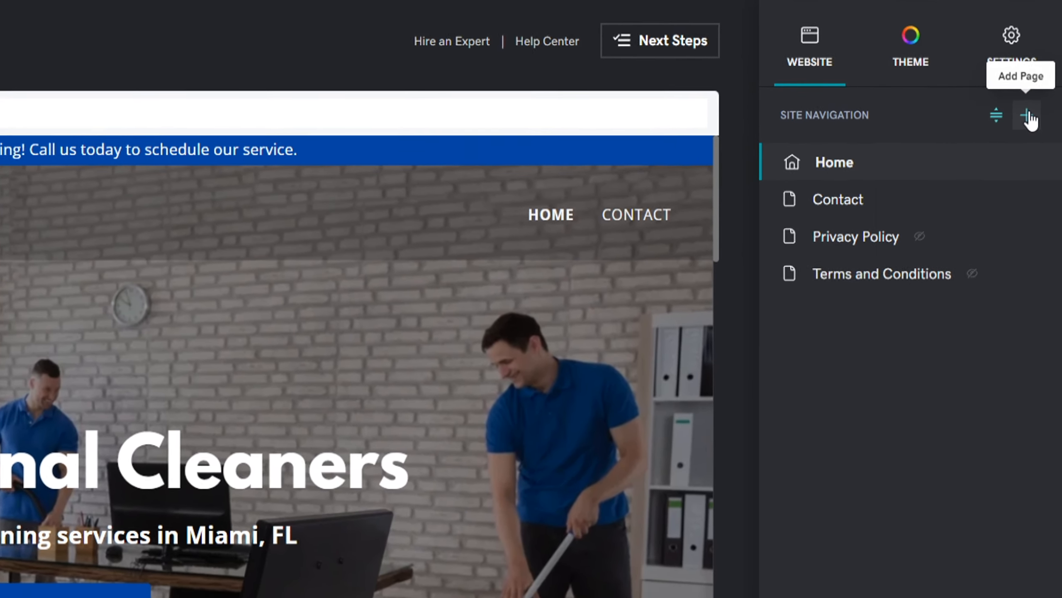
# Create a new page from the About template
pyautogui.click(1033, 101)
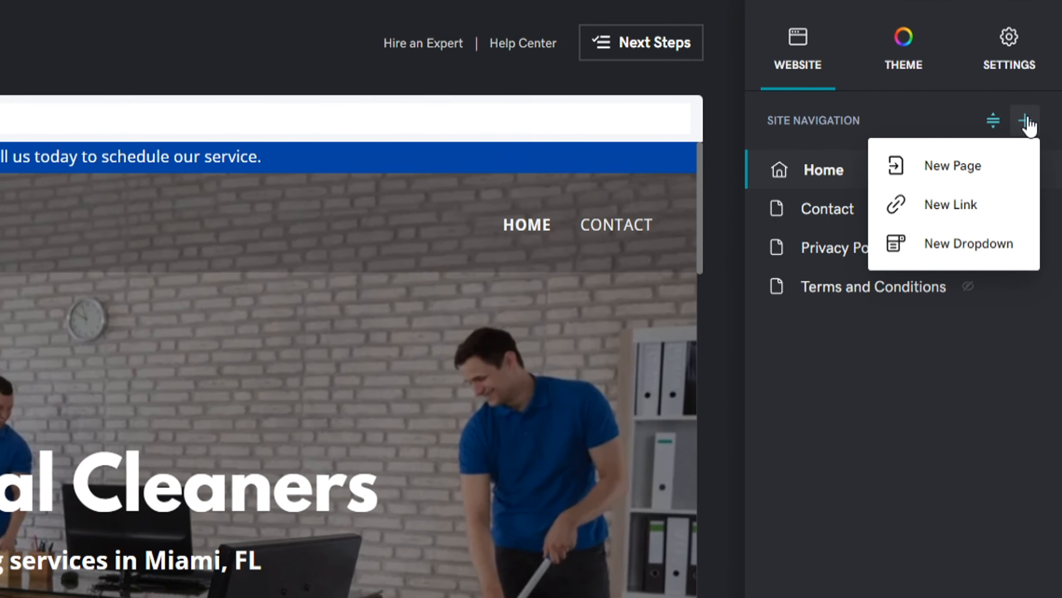
pyautogui.click(980, 179)
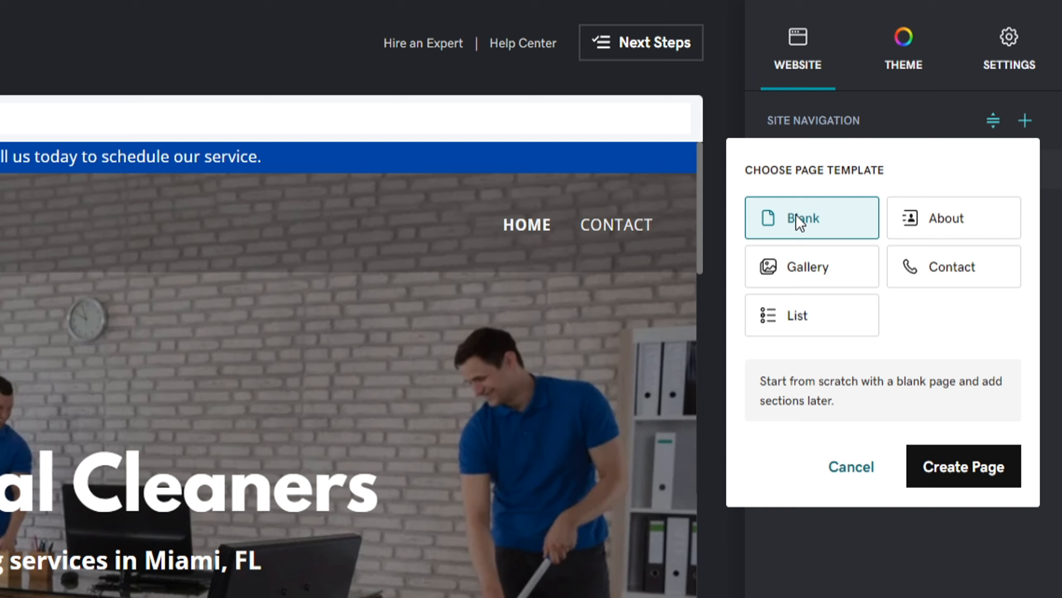
pyautogui.click(911, 225)
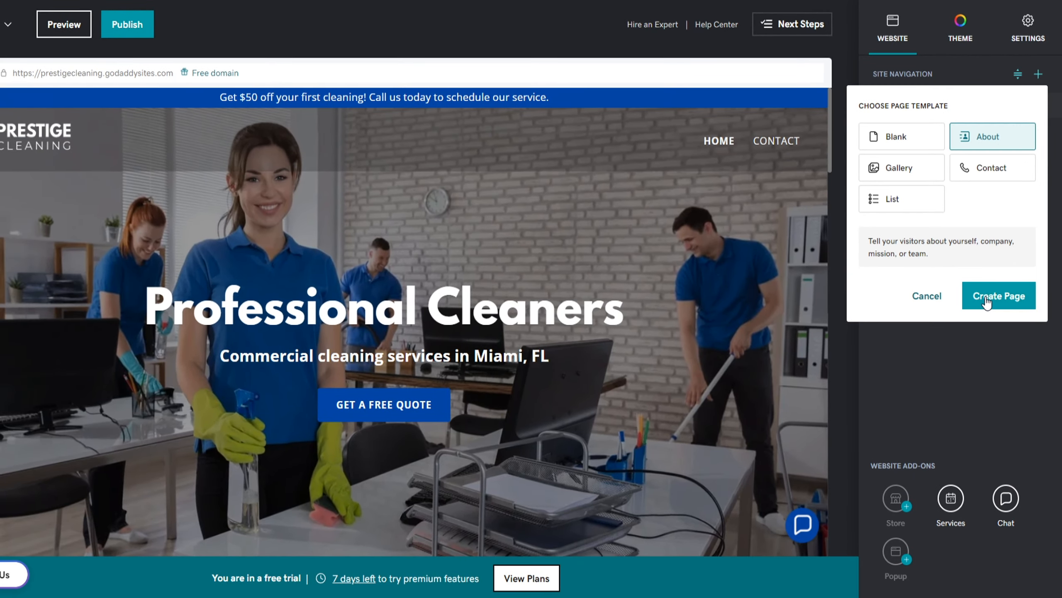
pyautogui.click(988, 299)
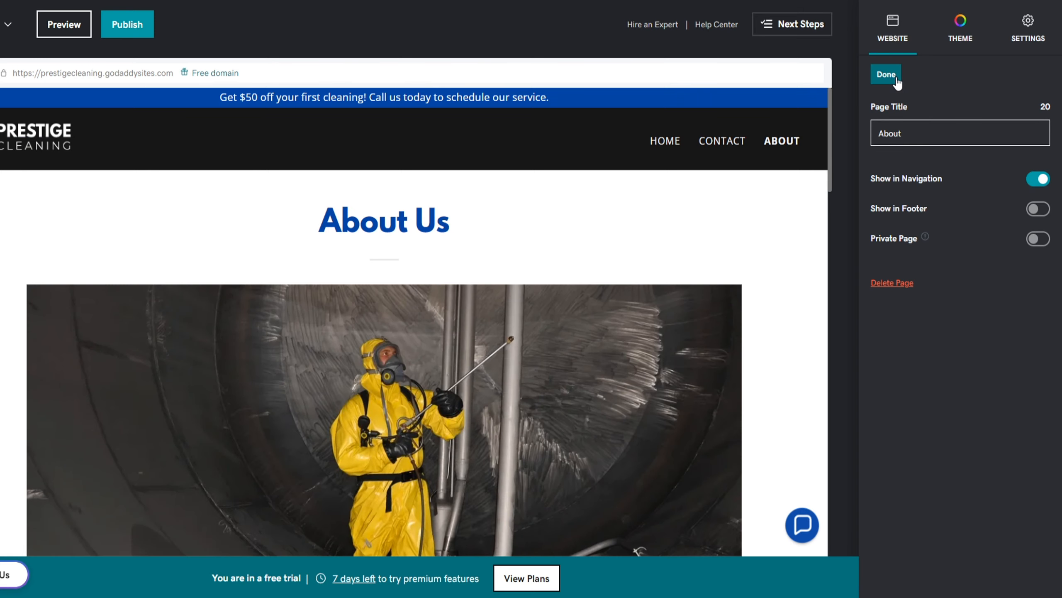
# Move About up to second place between Home and Contact, then return to Home
pyautogui.click(896, 80)
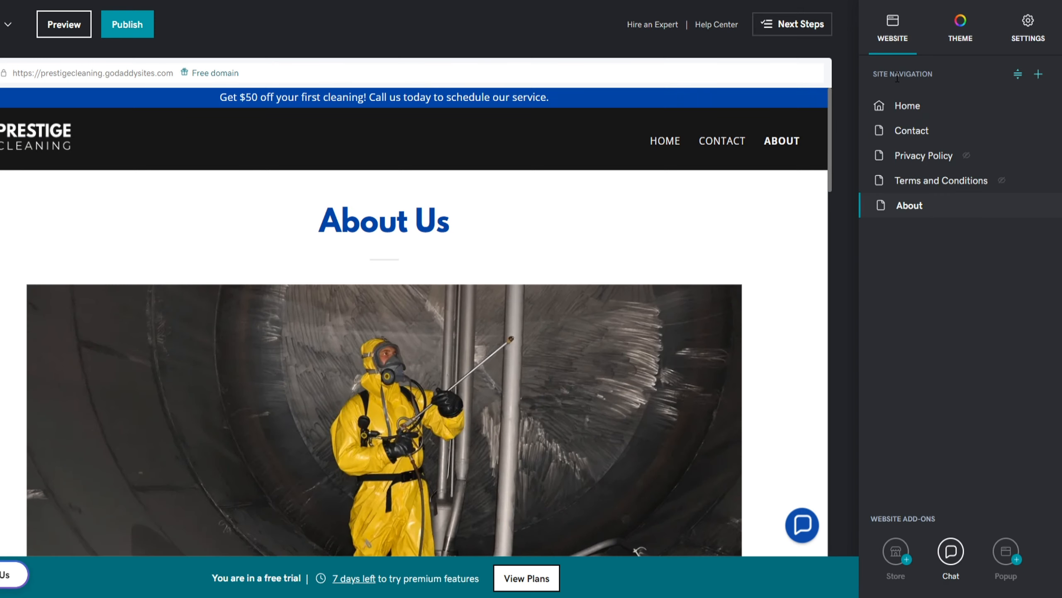
pyautogui.click(1017, 75)
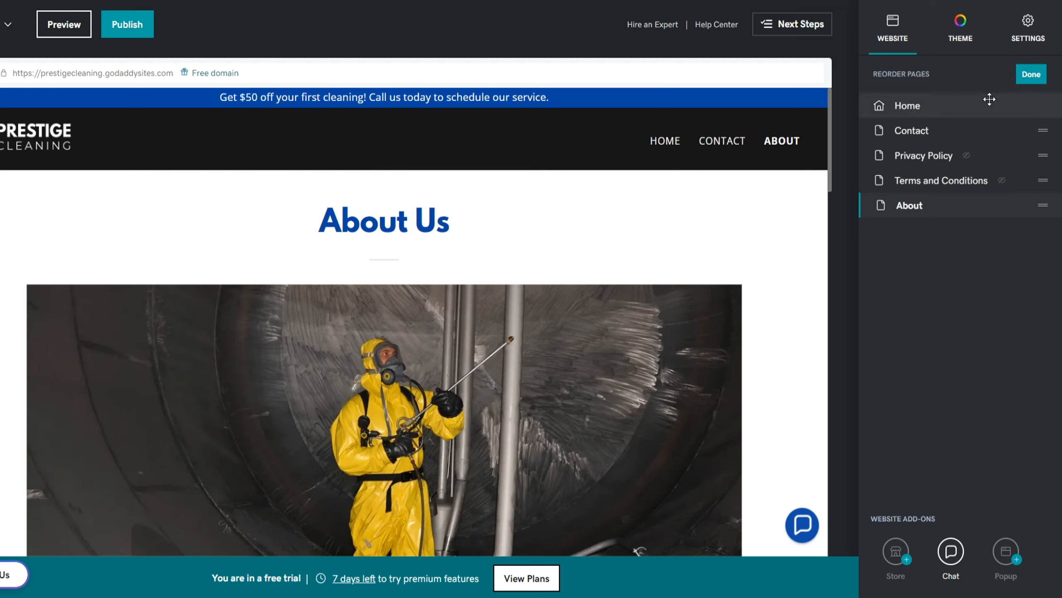
pyautogui.moveTo(913, 204); pyautogui.dragTo(922, 127)
pyautogui.click(1019, 83)
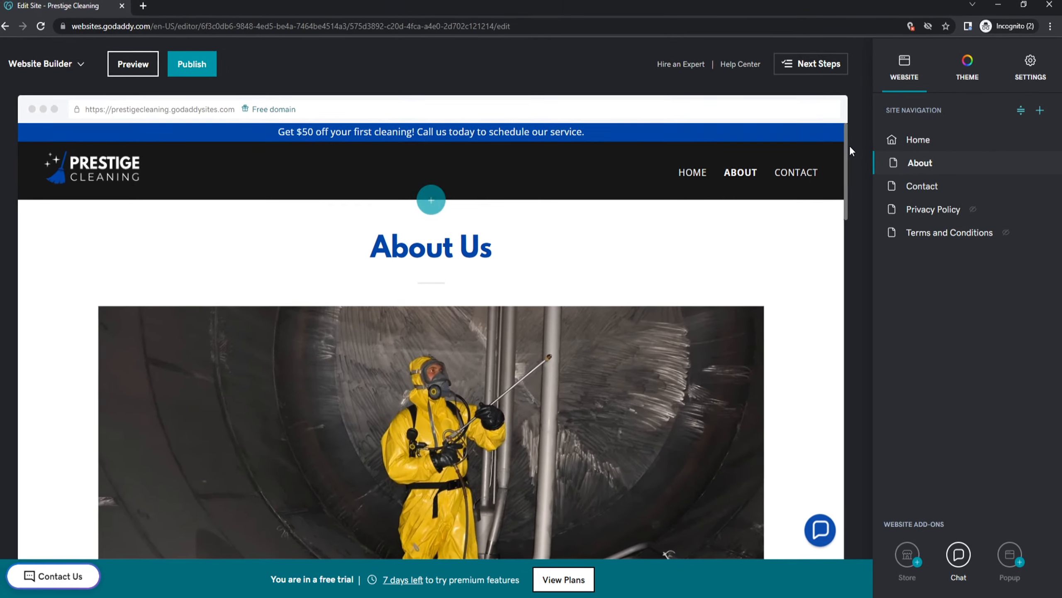
pyautogui.moveTo(824, 112); pyautogui.dragTo(850, 132)
pyautogui.click(894, 143)
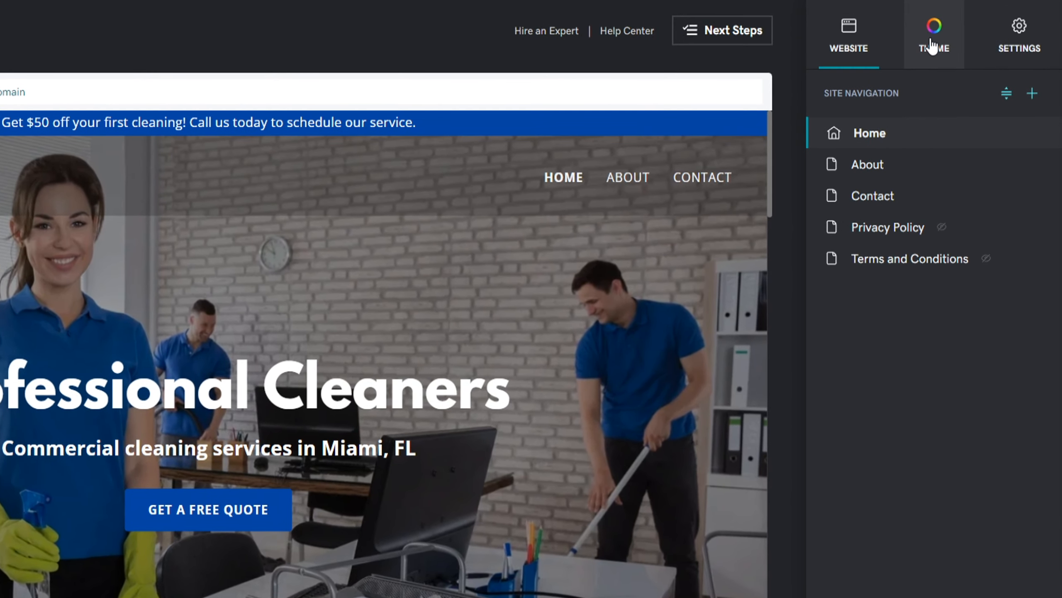
# Try a brighter red custom site colour and a darker colour mode
pyautogui.click(966, 78)
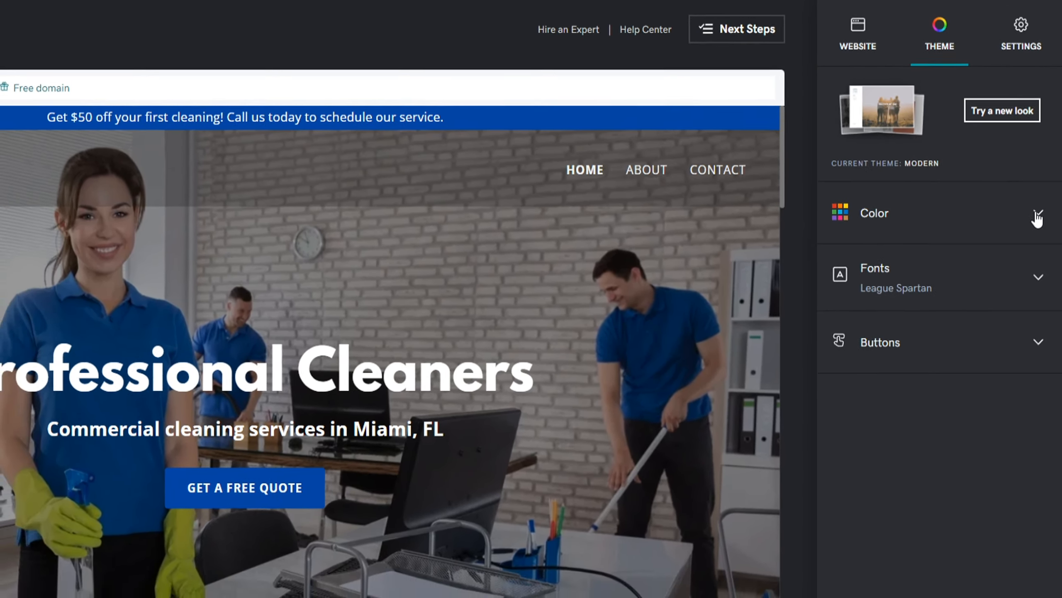
pyautogui.click(1037, 227)
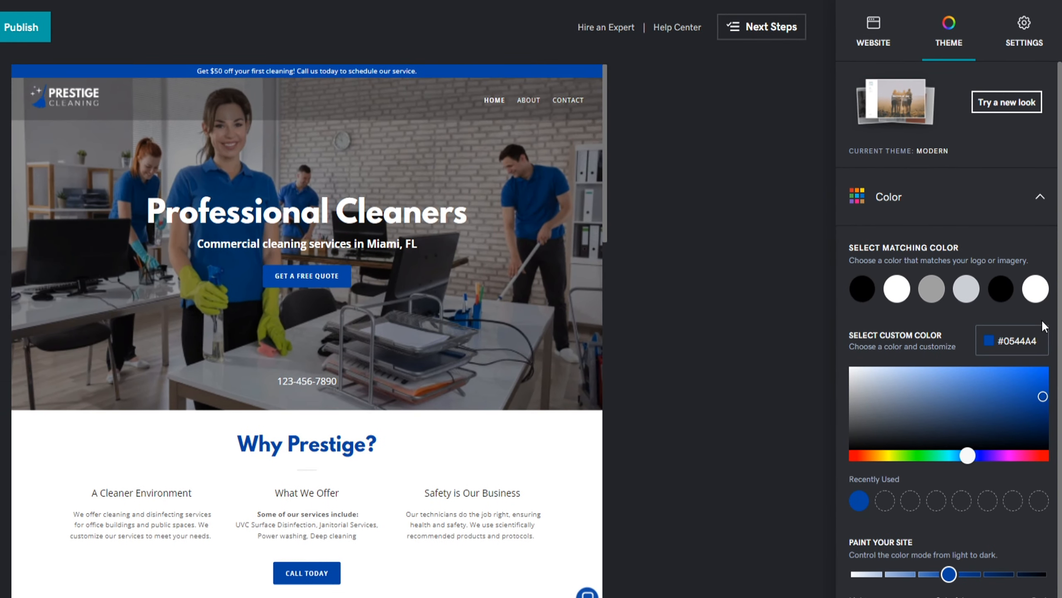
pyautogui.moveTo(1019, 453); pyautogui.dragTo(1038, 455)
pyautogui.moveTo(1042, 398); pyautogui.dragTo(1040, 368)
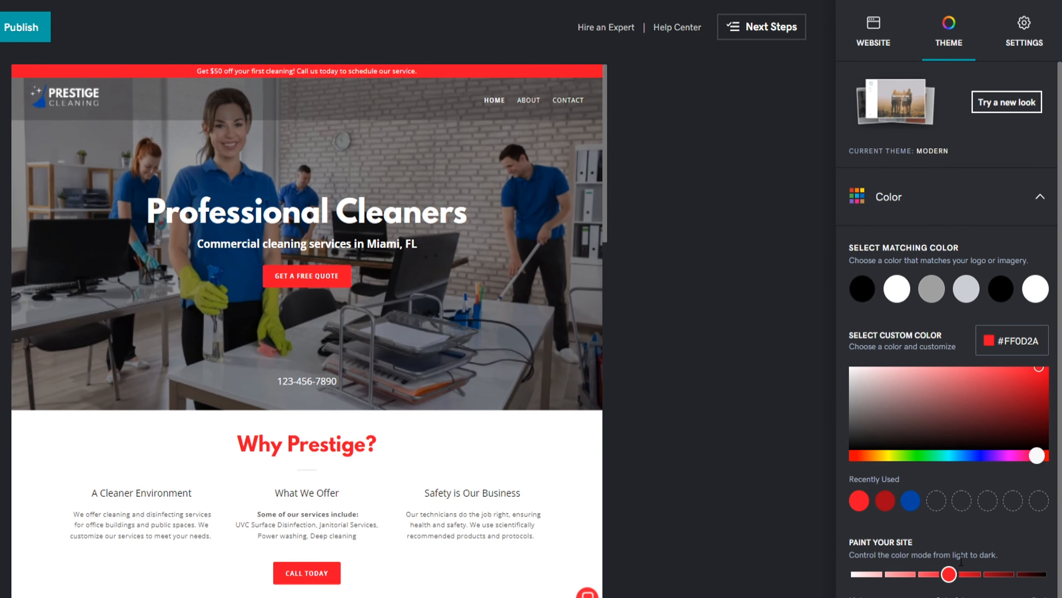
pyautogui.moveTo(953, 576)
pyautogui.mouseDown()
pyautogui.moveTo(1046, 584)
pyautogui.moveTo(917, 582)
pyautogui.mouseUp()
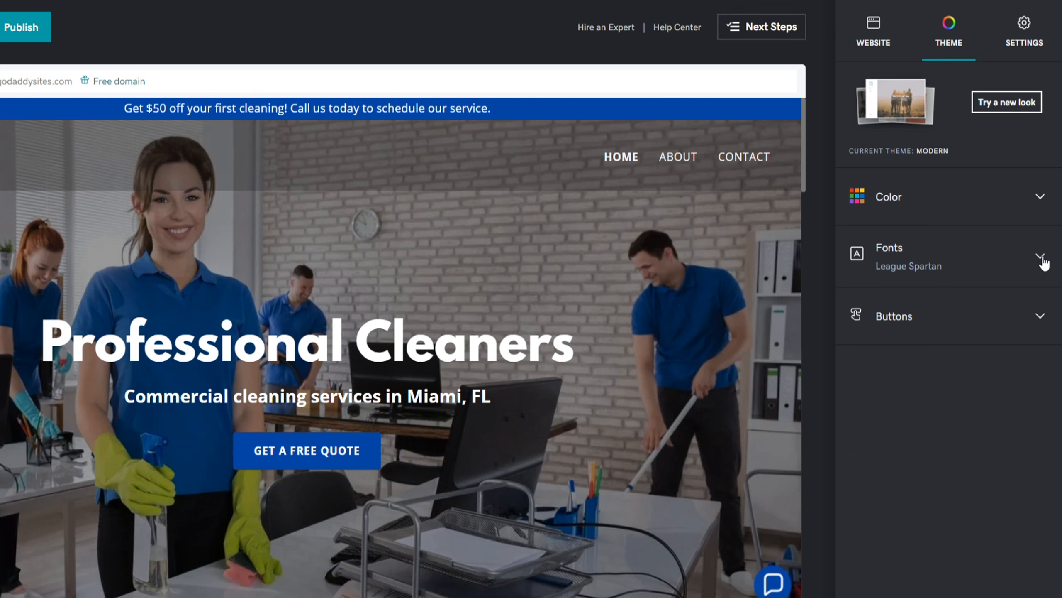
# Set the primary font to Poppins and the secondary font to Helvetica
pyautogui.click(1040, 257)
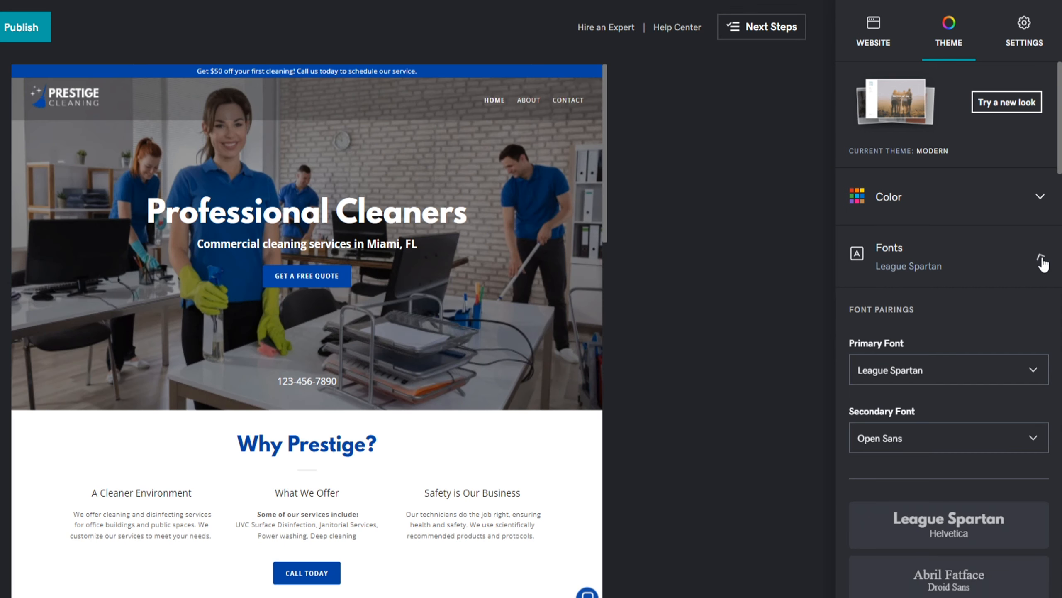
pyautogui.click(1027, 368)
pyautogui.moveTo(1044, 403); pyautogui.dragTo(1028, 514)
pyautogui.scroll(1, 1004, 508)
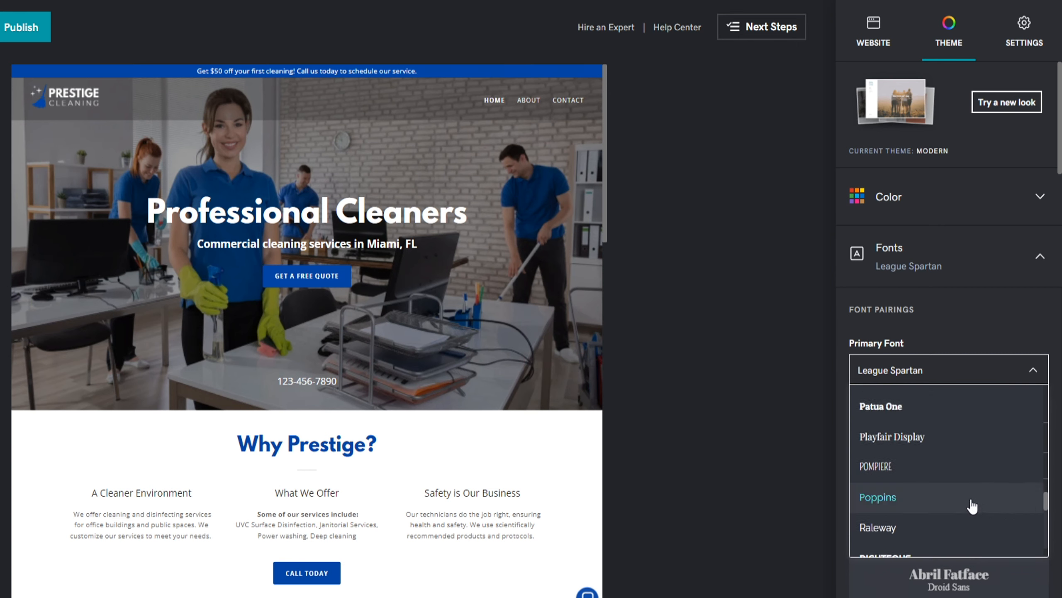
pyautogui.click(927, 499)
pyautogui.click(932, 446)
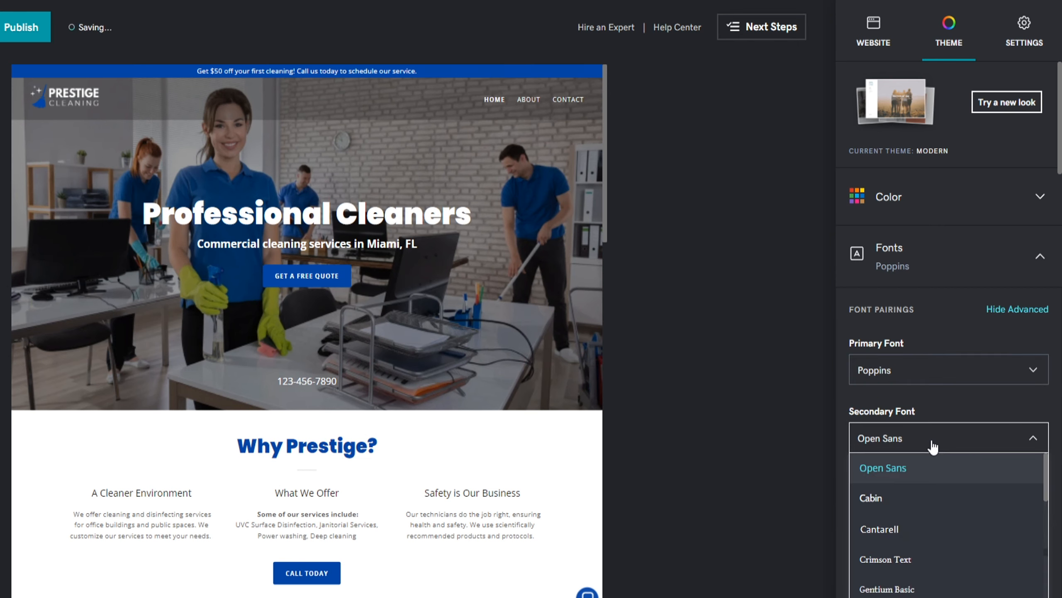
pyautogui.scroll(-2, 1046, 482)
pyautogui.click(957, 474)
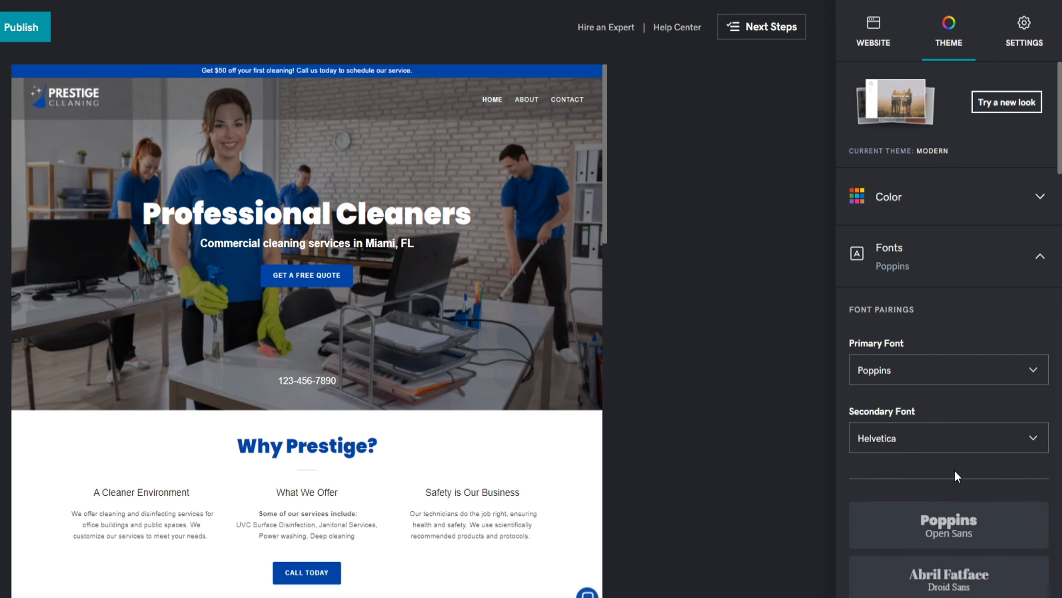
# Try the Poppins/Open Sans, Archivo Black/Montserrat and Caveat Brush font pairings
pyautogui.click(957, 531)
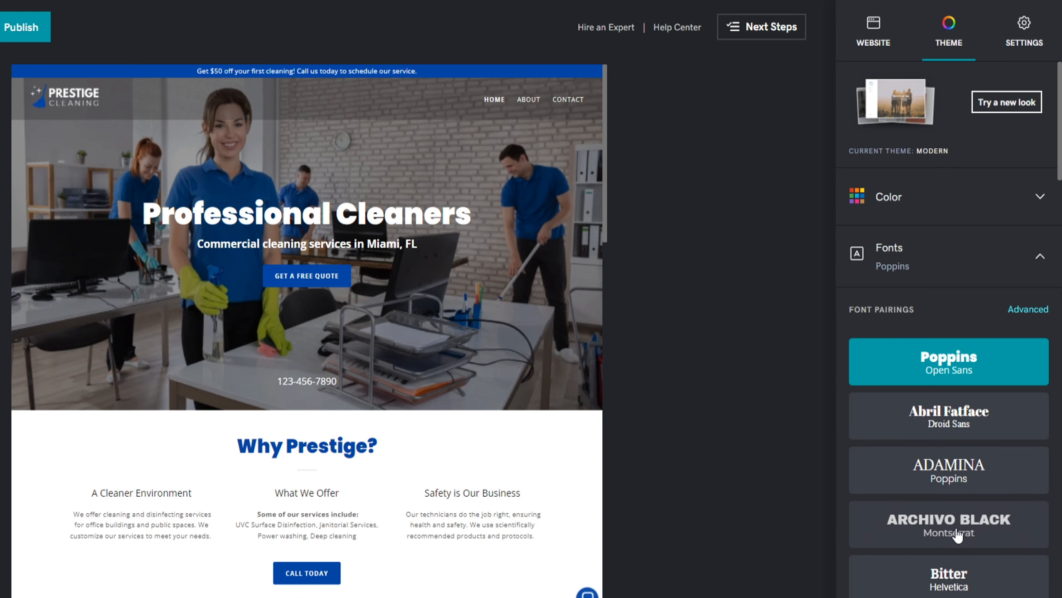
pyautogui.click(957, 529)
pyautogui.click(958, 596)
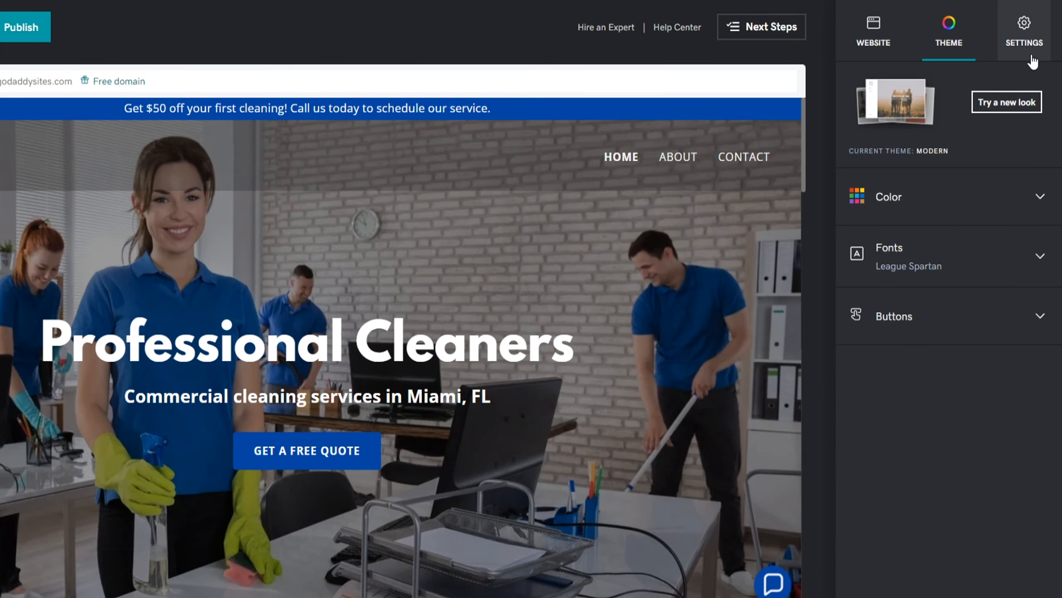
# Add the business address and the business phone number to the site's Basic Information and save it
pyautogui.click(1031, 32)
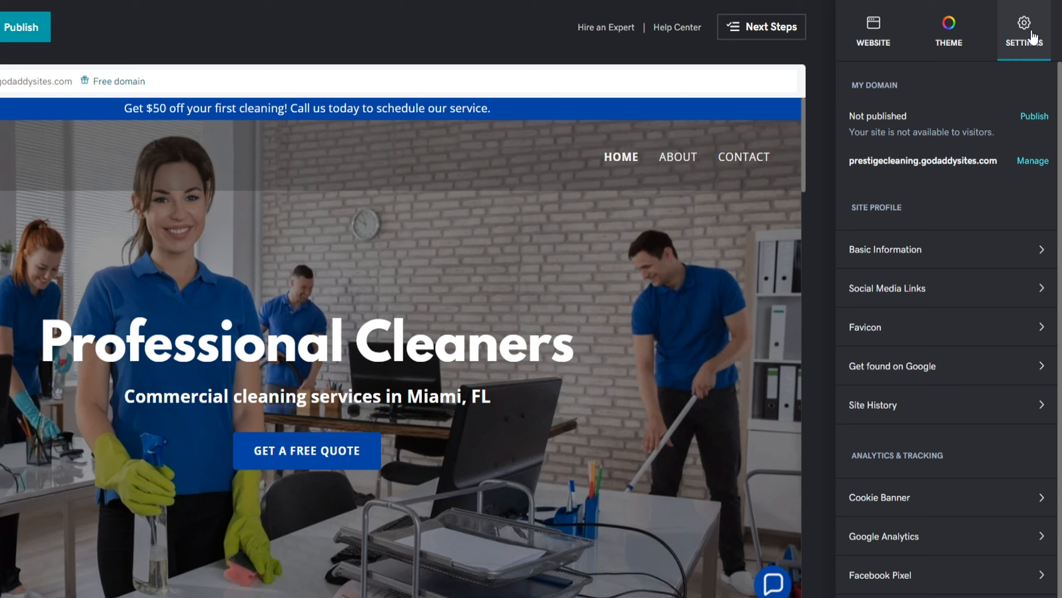
pyautogui.click(967, 249)
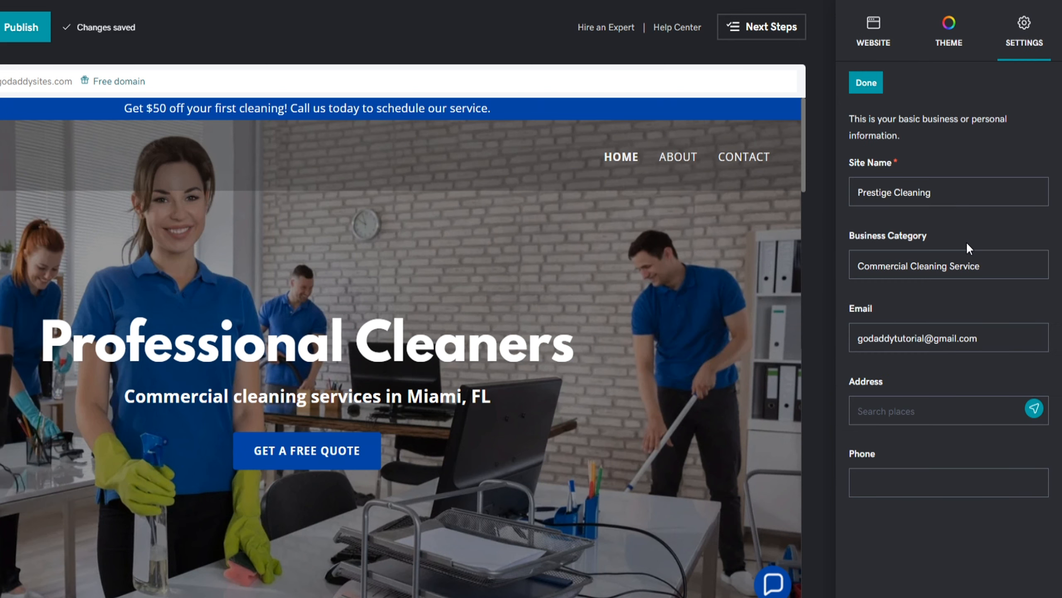
pyautogui.click(907, 412)
pyautogui.write('Southwest 117th Street, Miami, Florida 33156, United States')
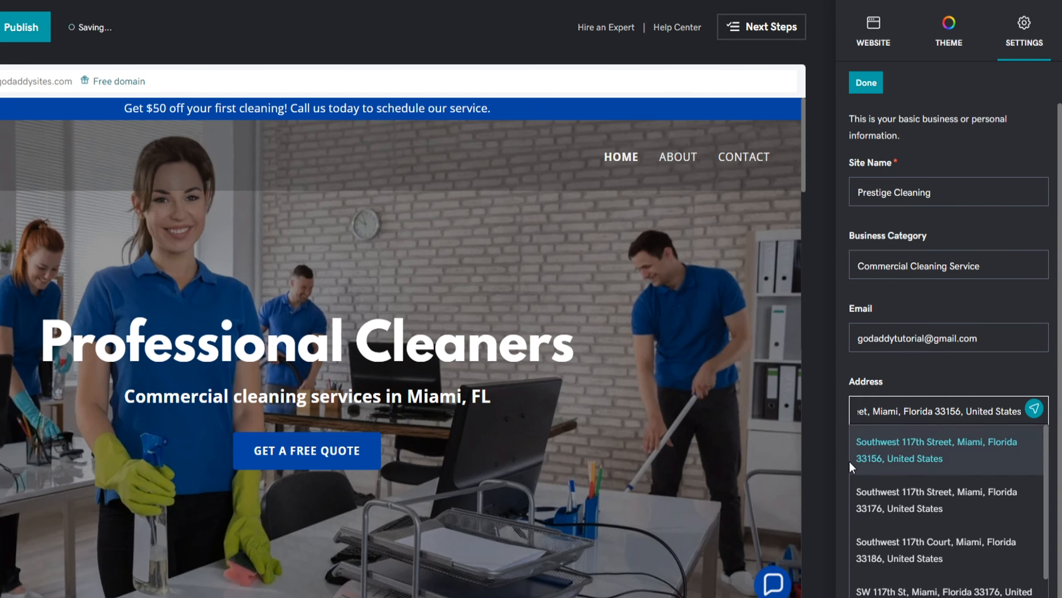
pyautogui.click(851, 459)
pyautogui.click(859, 482)
pyautogui.write('123-456-7890')
pyautogui.click(866, 83)
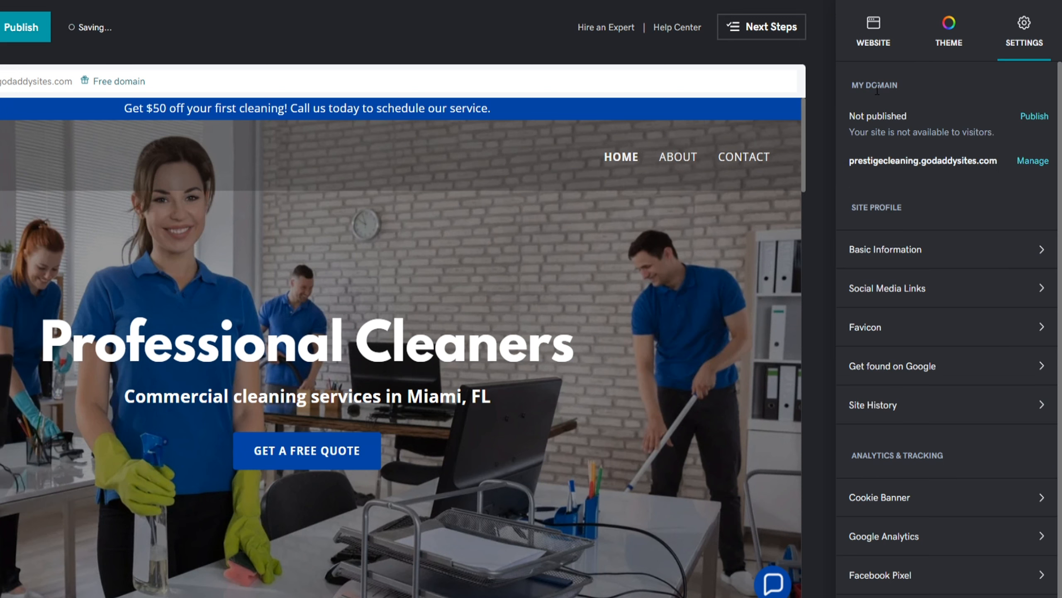
# Upload a blue squeegee image as the site favicon
pyautogui.click(867, 326)
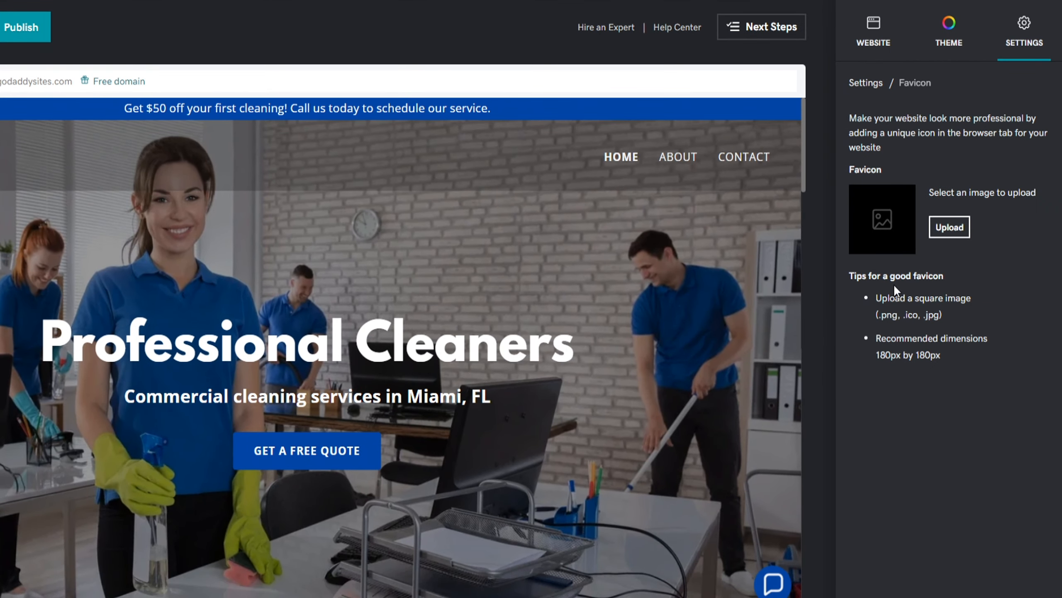
pyautogui.click(945, 231)
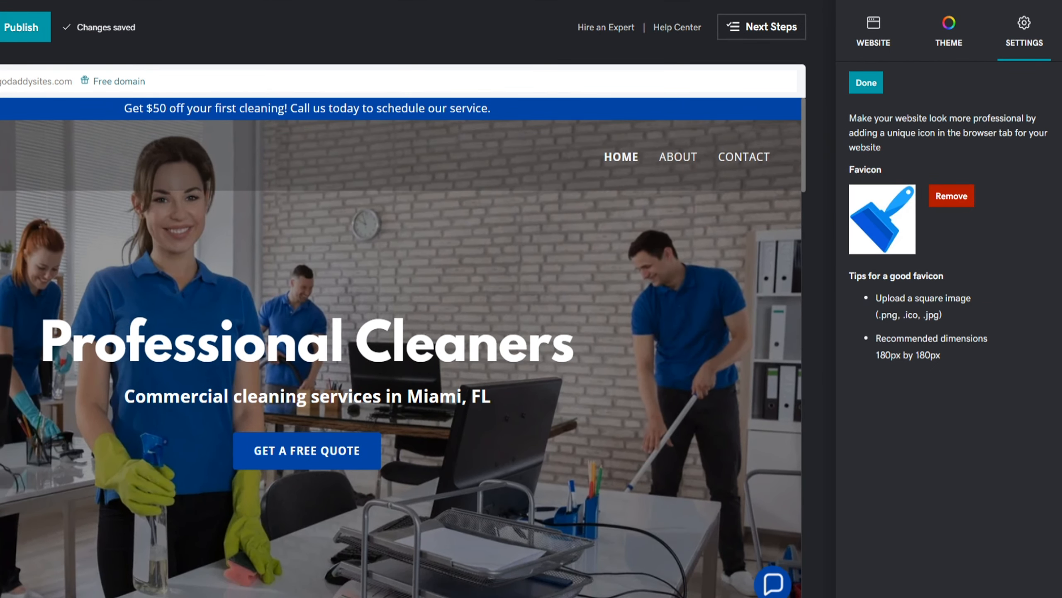
pyautogui.click(869, 84)
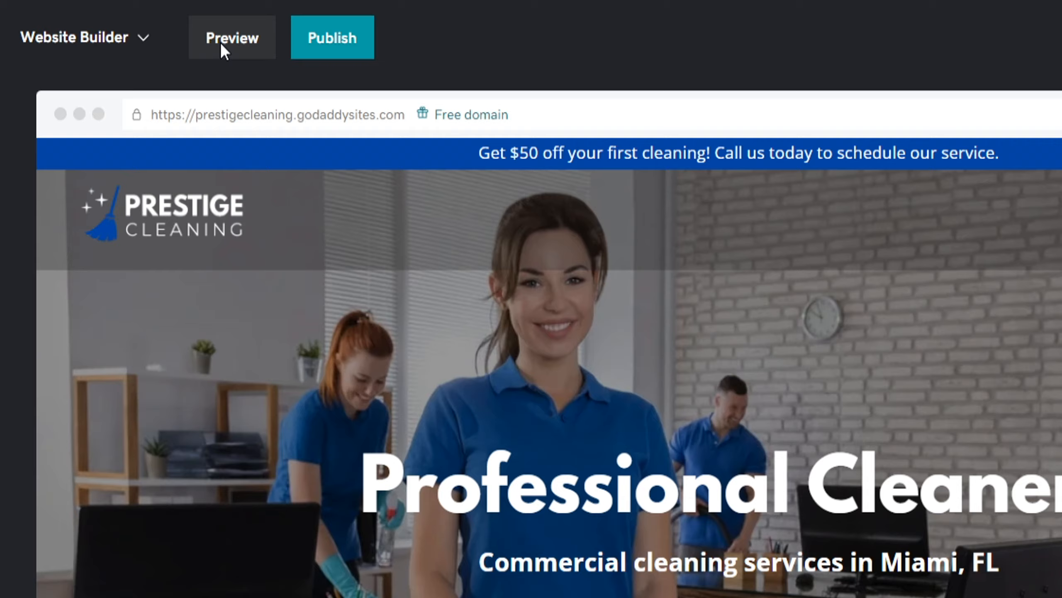
# Scroll through the desktop and mobile previews, then publish the site to prestigecleaning58.godaddysites.com
pyautogui.click(220, 42)
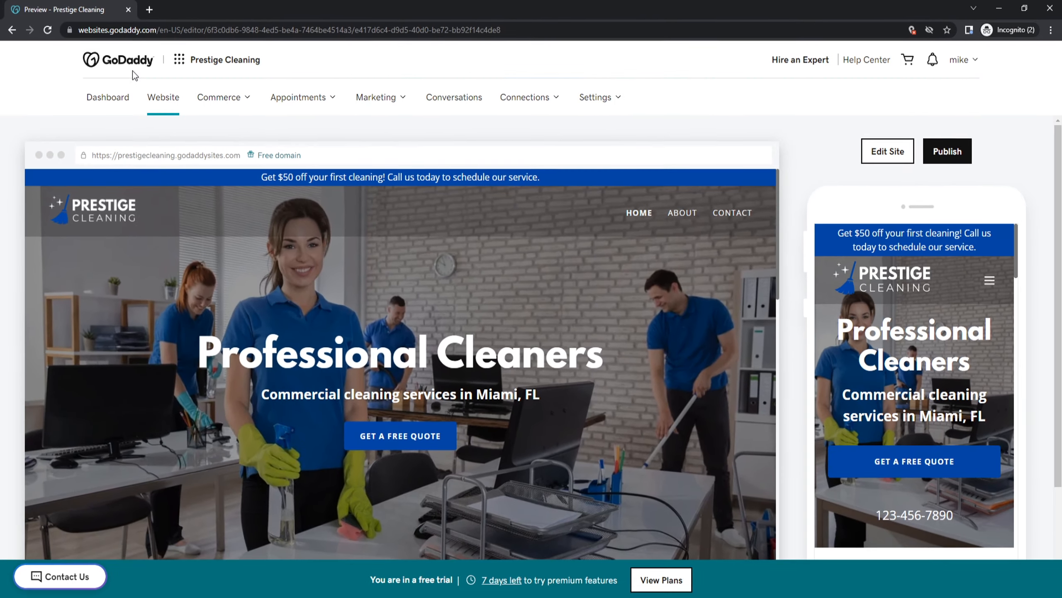
pyautogui.scroll(-1, 779, 205)
pyautogui.moveTo(778, 206); pyautogui.dragTo(778, 185)
pyautogui.moveTo(1017, 248)
pyautogui.mouseDown()
pyautogui.moveTo(984, 559)
pyautogui.moveTo(998, 250)
pyautogui.mouseUp()
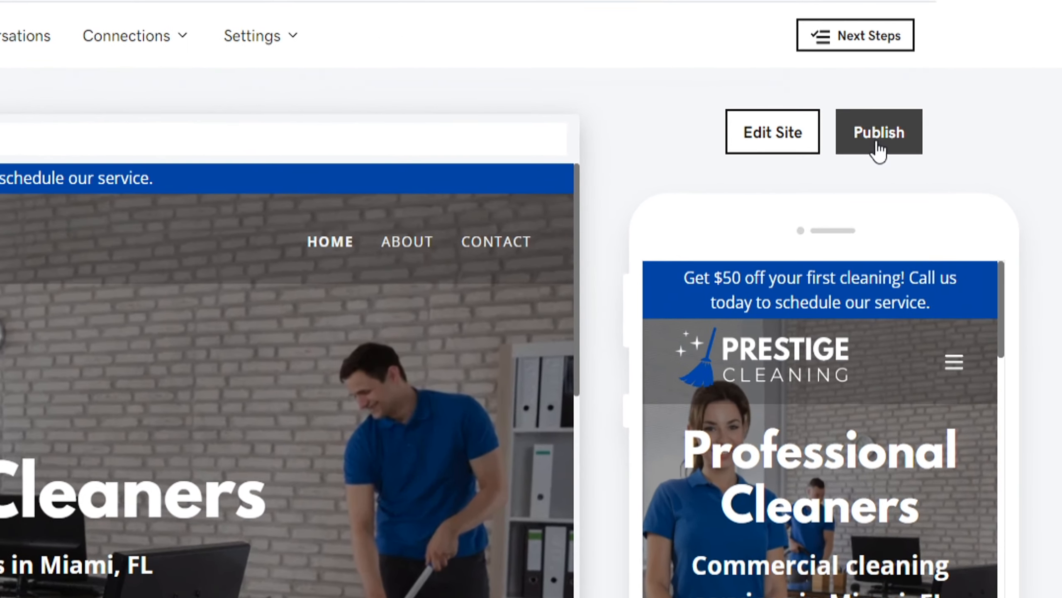
pyautogui.click(941, 154)
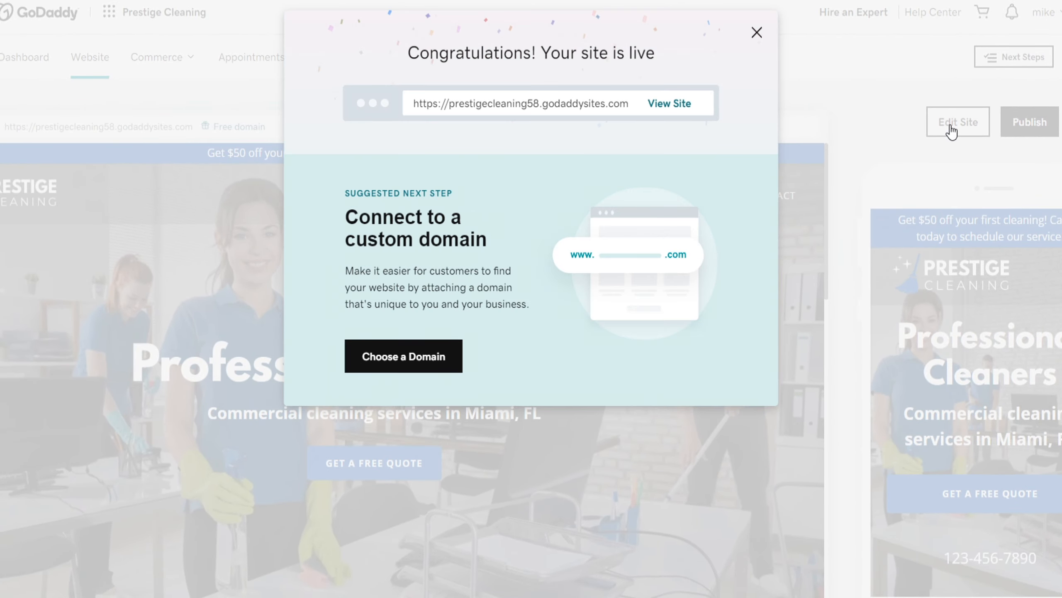
# Reveal the option for connecting a domain owned outside GoDaddy, then scroll the live Prestige Cleaning homepage
pyautogui.click(380, 358)
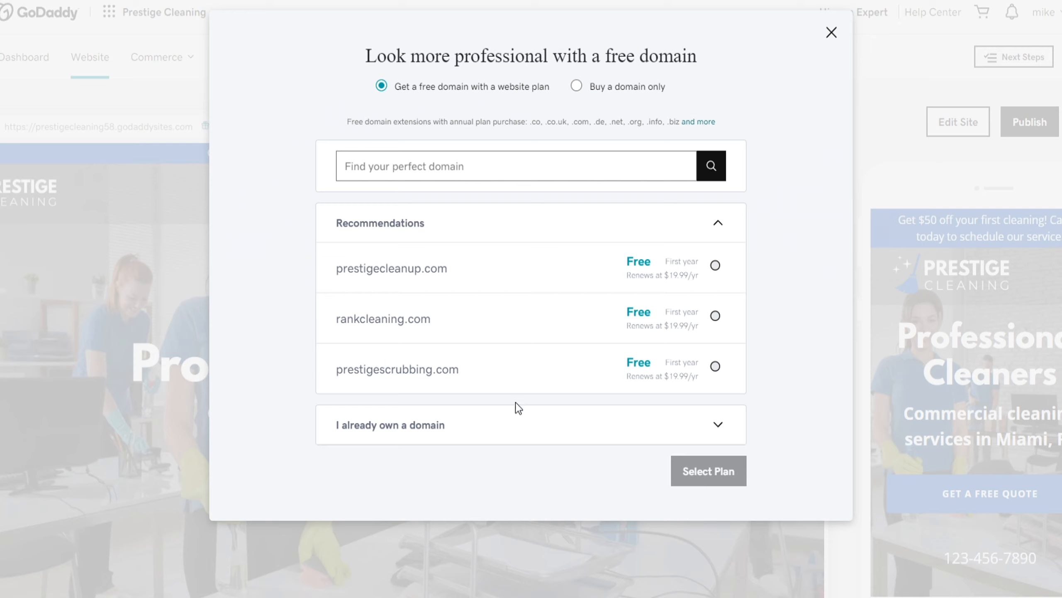
pyautogui.click(723, 431)
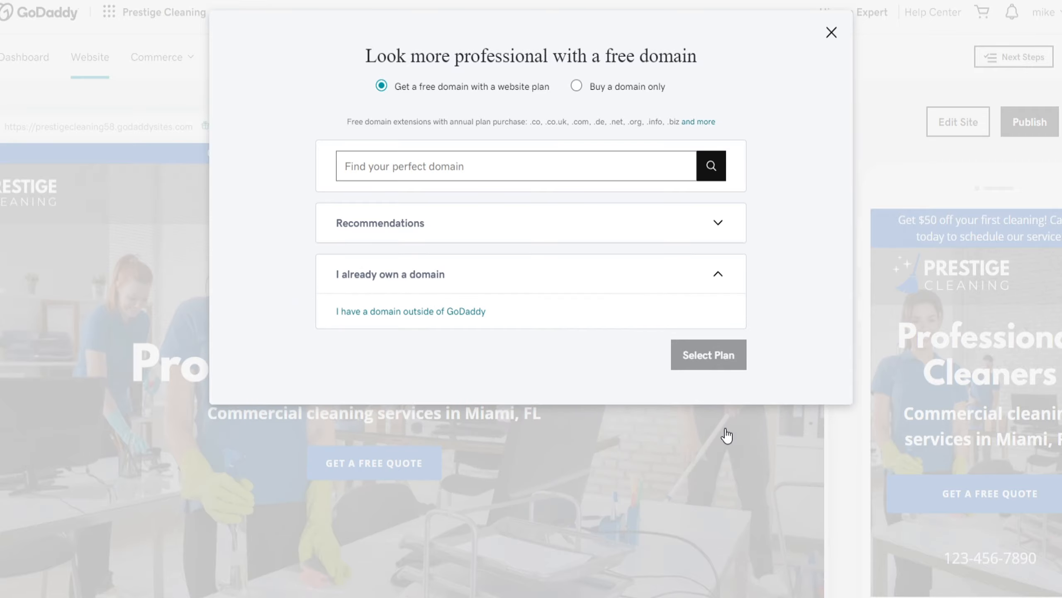
pyautogui.click(457, 312)
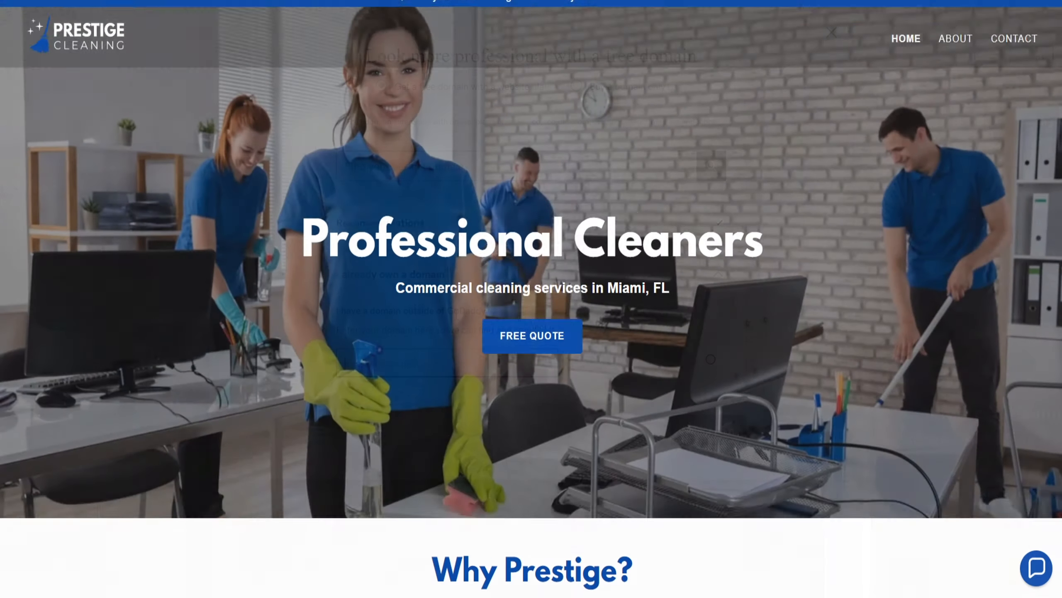
pyautogui.scroll(-7, 531, 299)
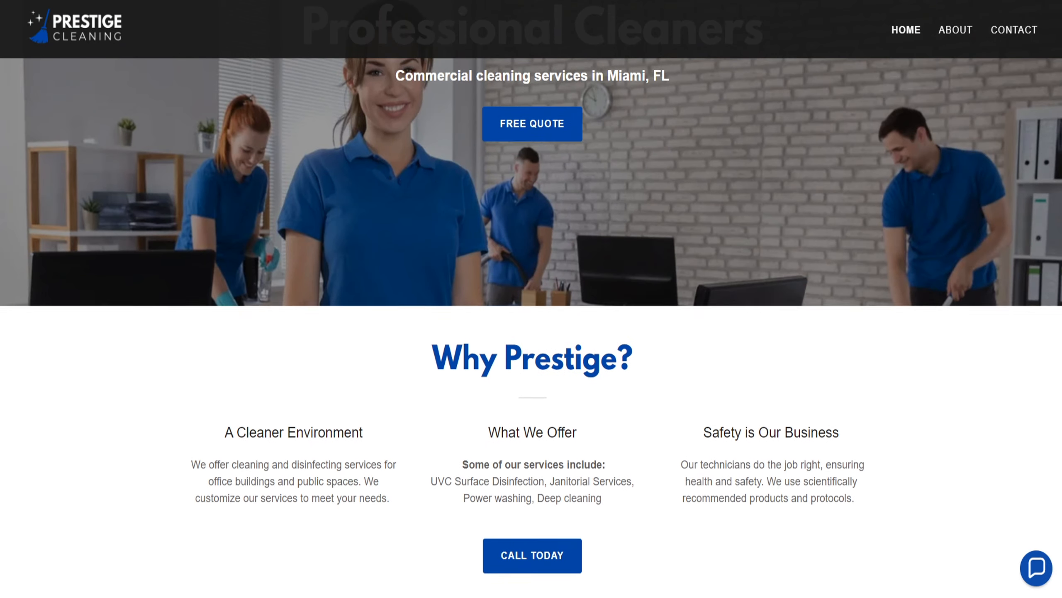
pyautogui.scroll(-7, 531, 298)
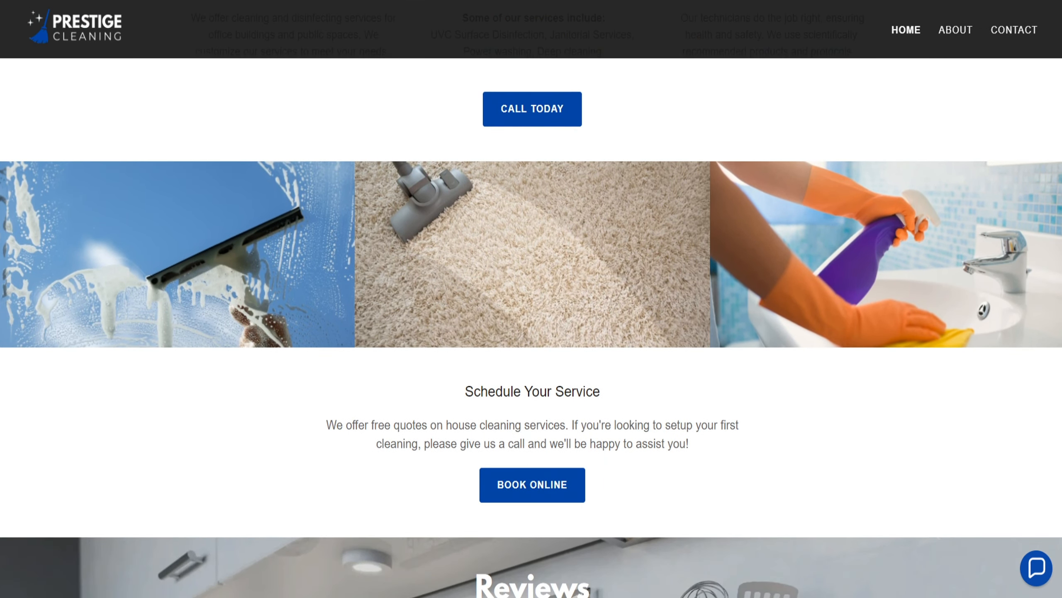